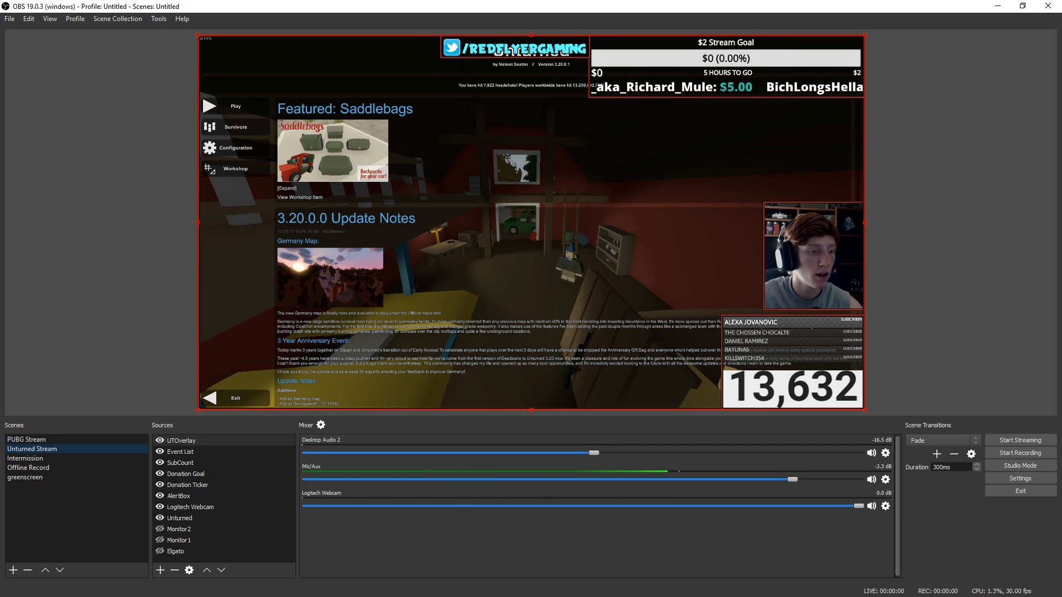
Step: Create a new scene named Tutorial
key(alt+Tab)
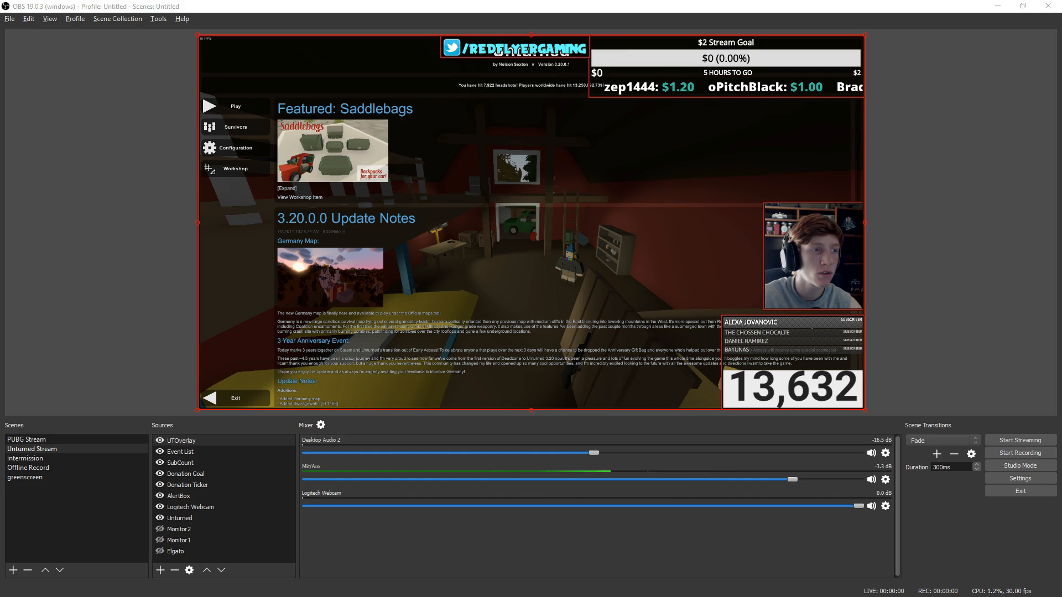
right_click(57, 509)
click(90, 522)
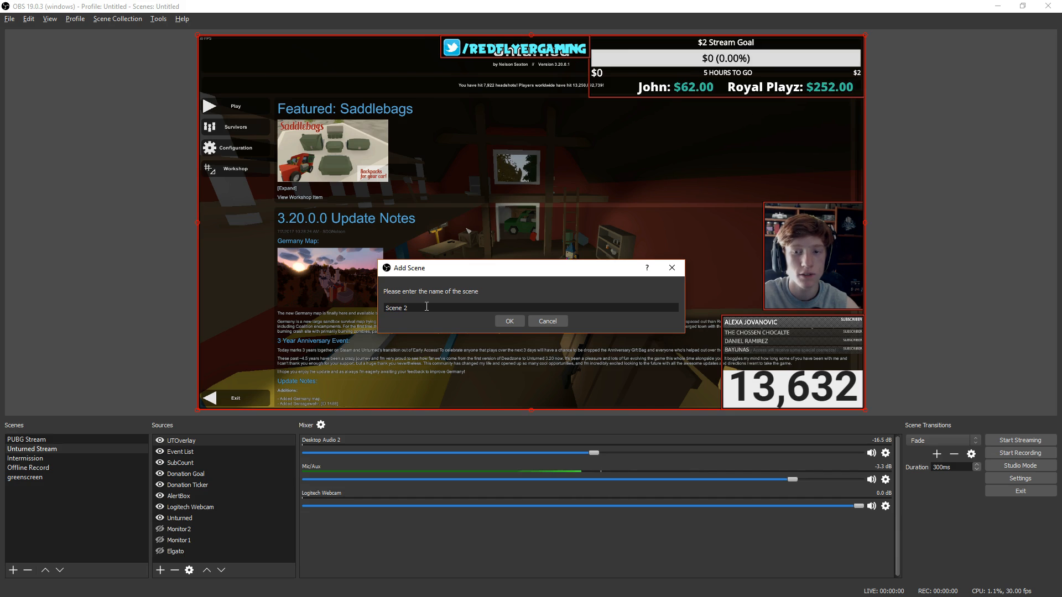
text(Tuto)
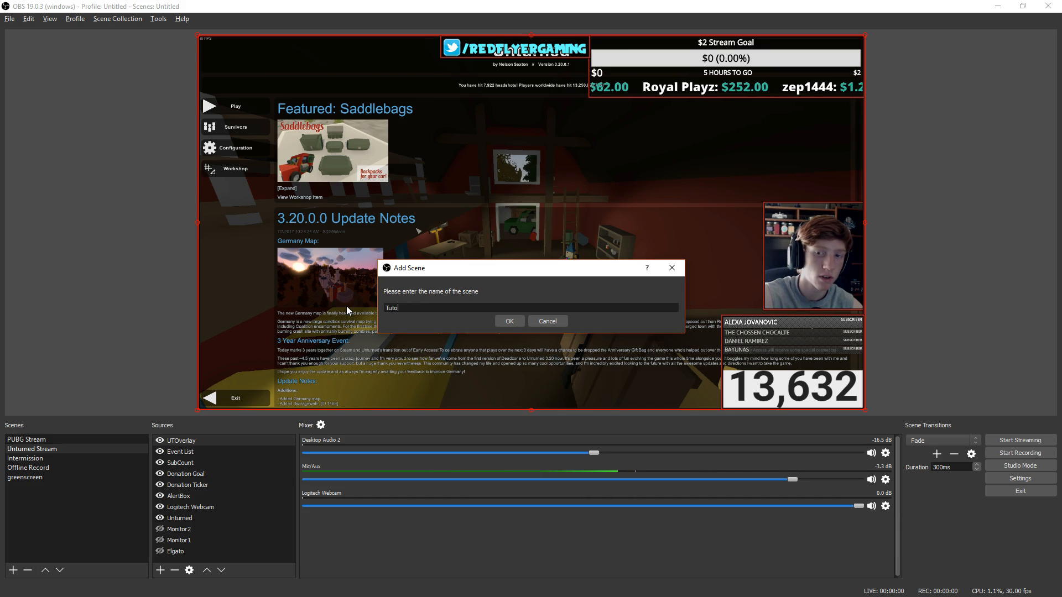
text(rial)
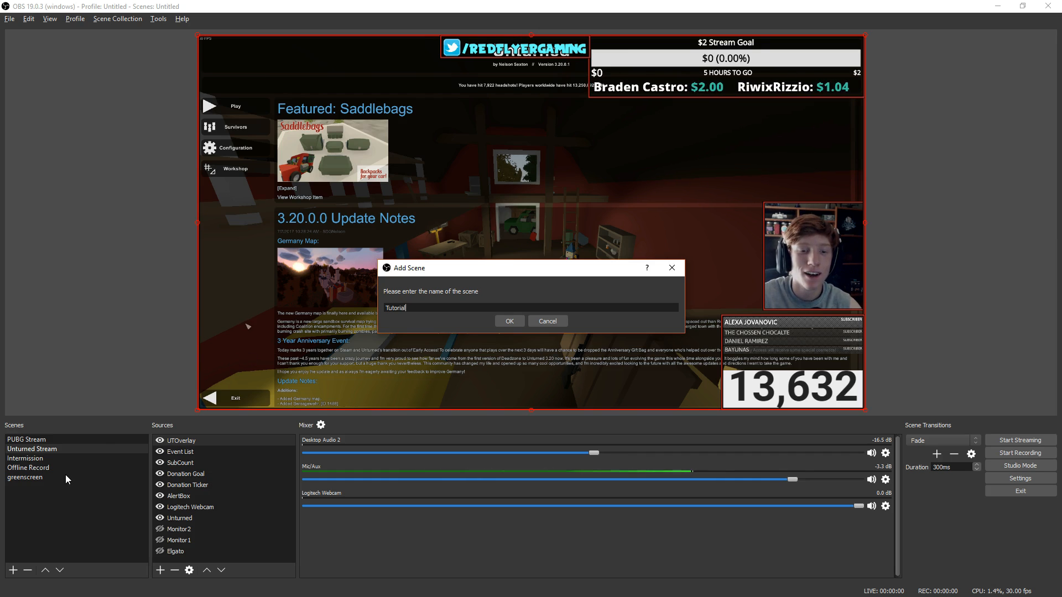
click(509, 322)
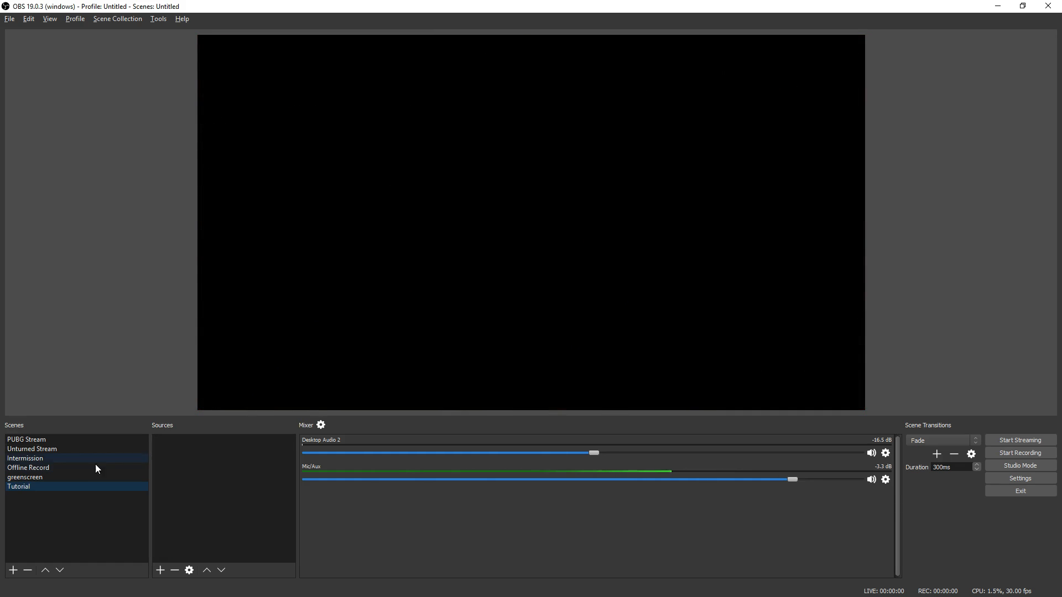
Step: Make the Event List, SubCount, Donation Goal, Donation Ticker and AlertBox sources visible in the PUBG Stream scene
click(47, 457)
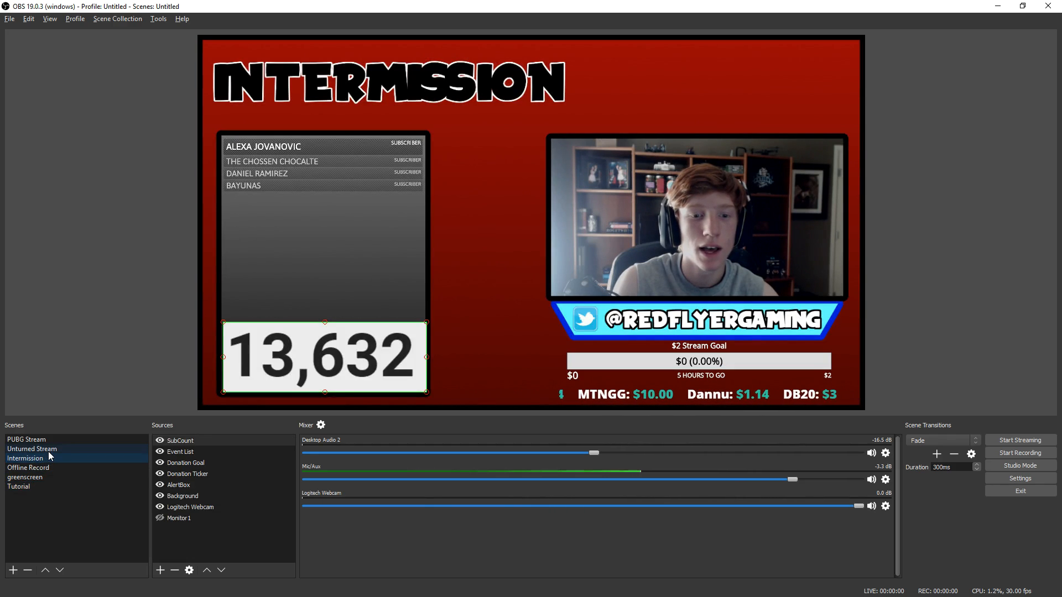
click(49, 450)
click(62, 441)
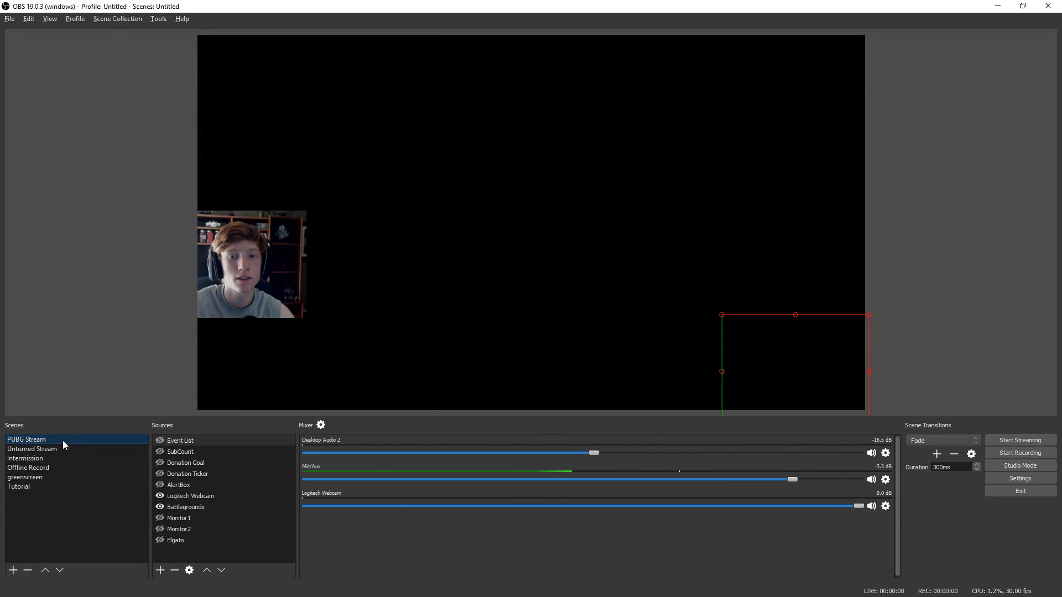
click(160, 440)
click(160, 451)
click(160, 462)
click(160, 474)
click(160, 484)
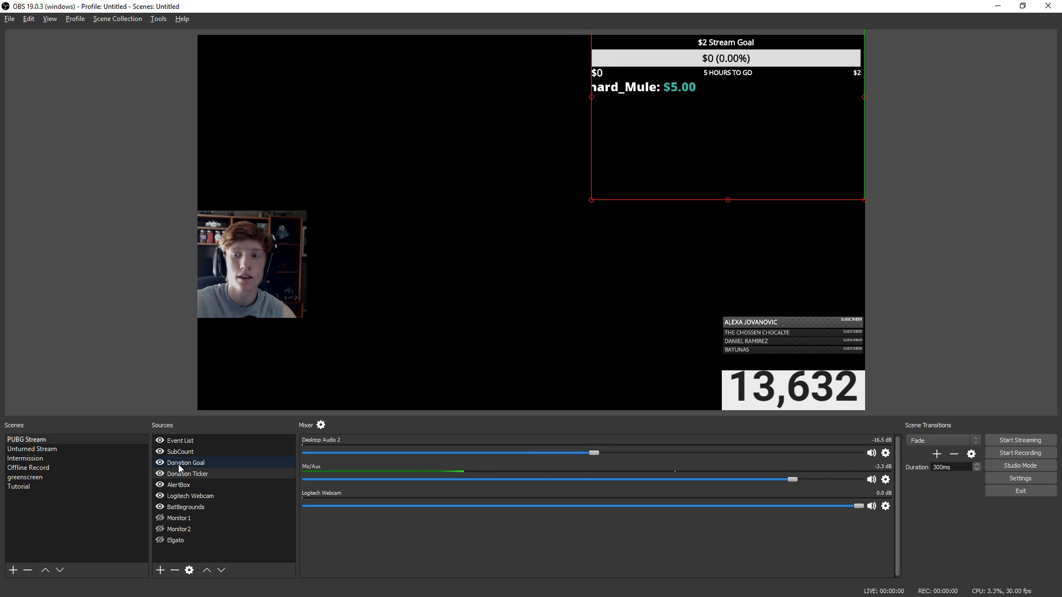
Step: Compare the layouts of the Unturned Stream, PUBG Stream and Intermission scenes
click(53, 449)
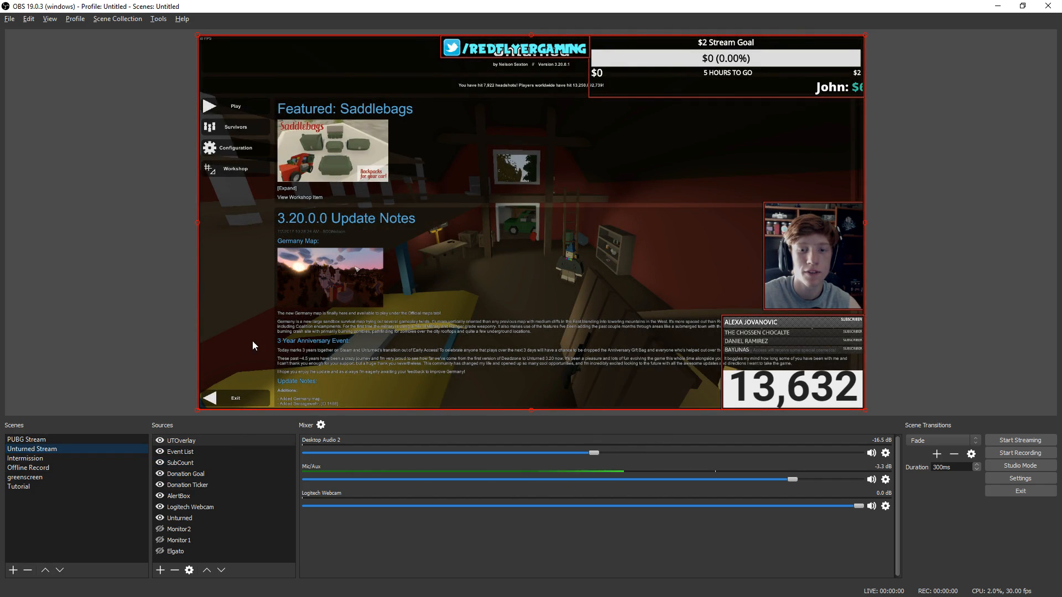
click(33, 439)
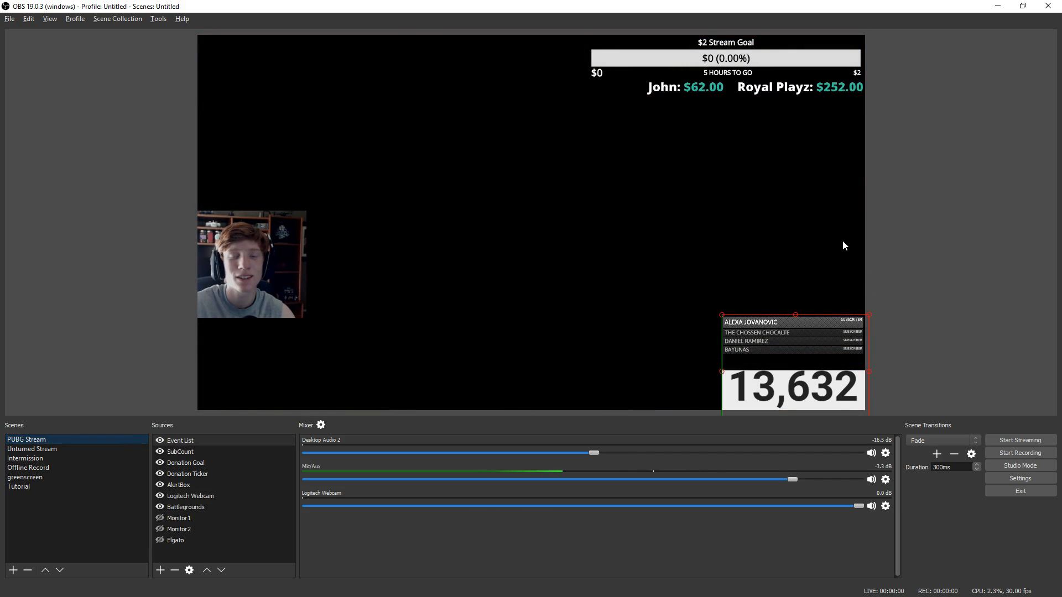
click(24, 450)
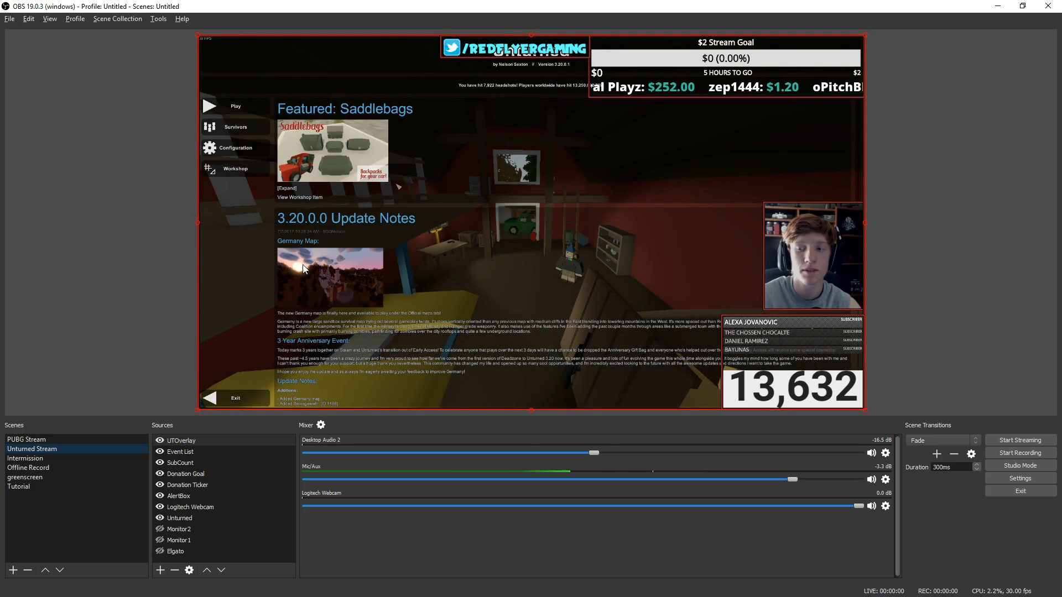
click(33, 459)
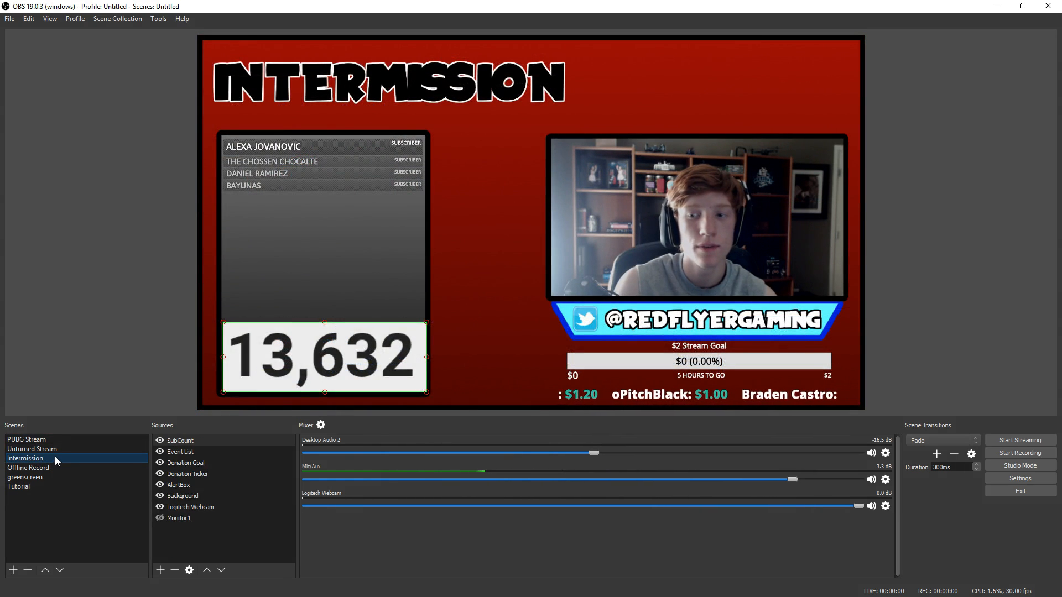
Step: Add a new Window Capture source named Unturned2 to the Tutorial scene
click(48, 486)
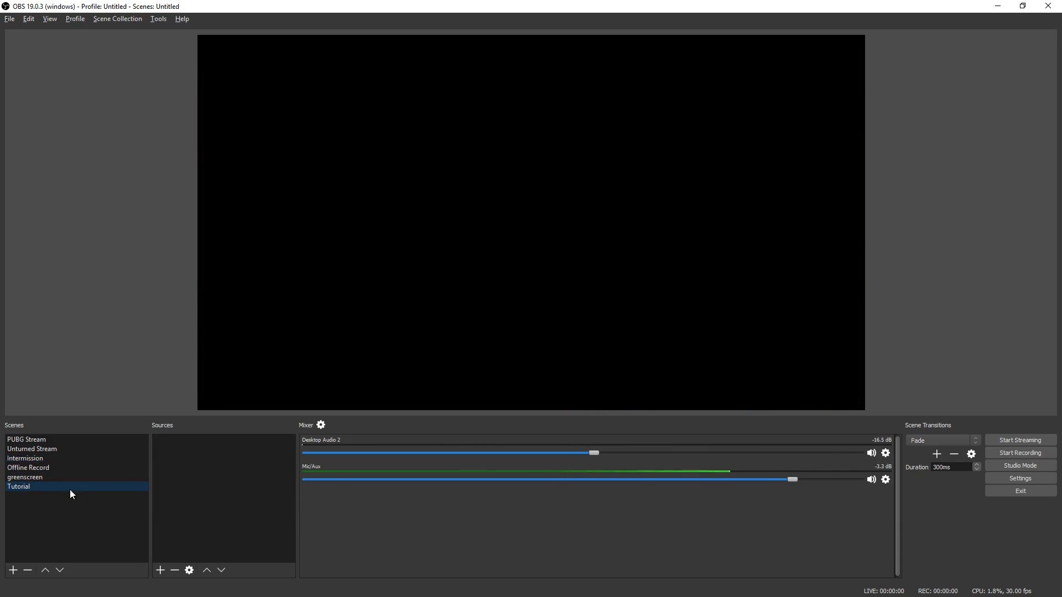
click(161, 570)
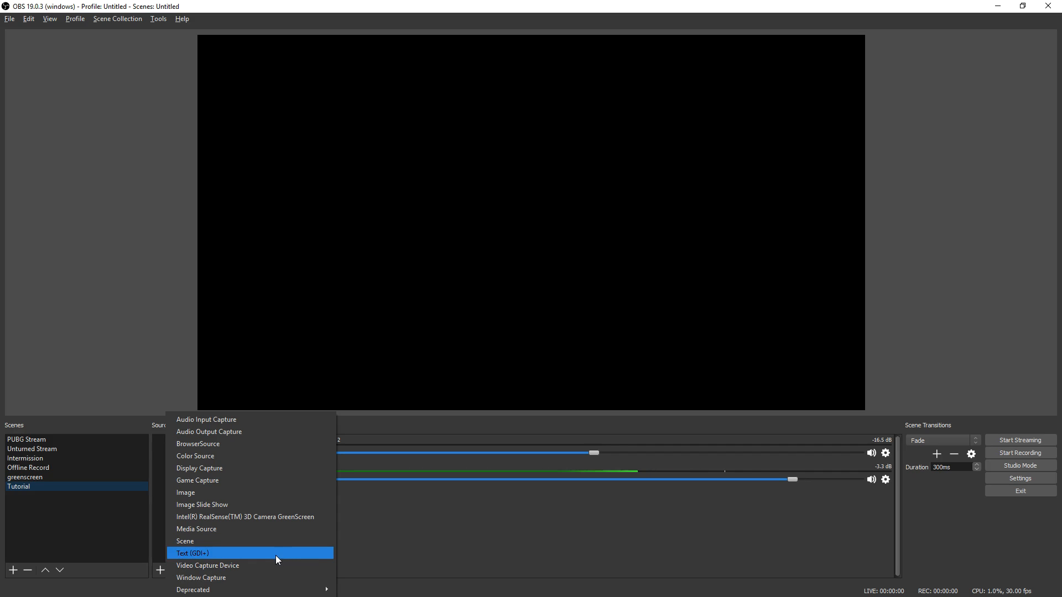
click(250, 577)
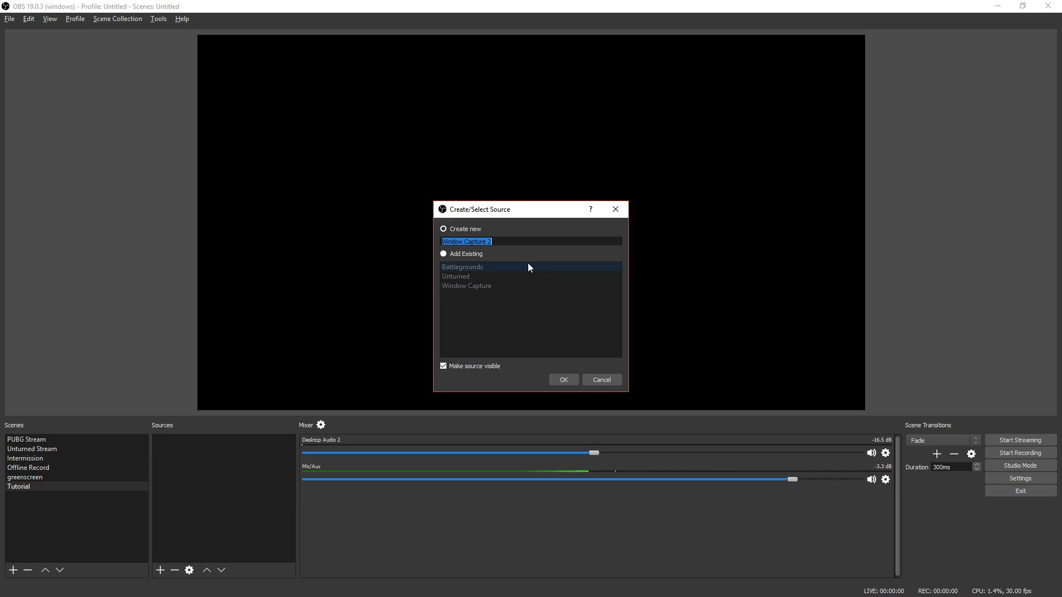
text(Unturned2)
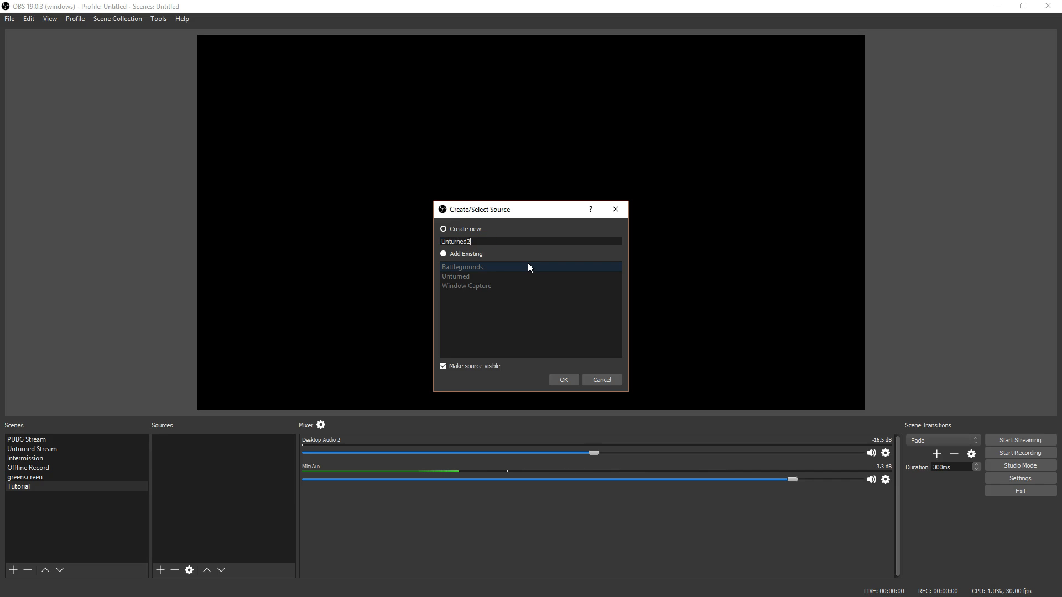
click(564, 378)
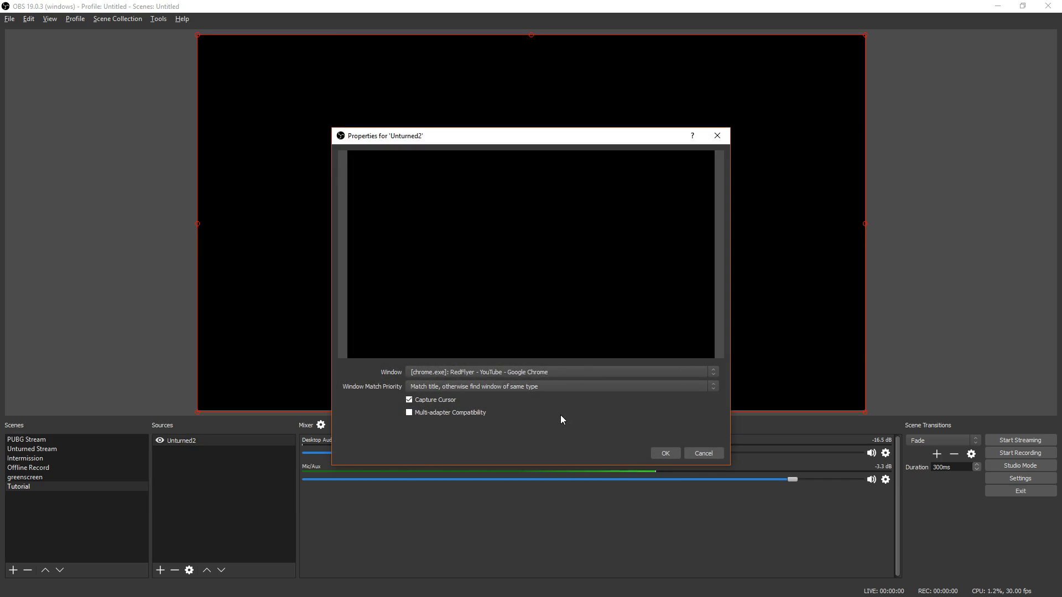
Step: Set the Unturned2 source to capture the [Unturned.exe]: Unturned window and accept its properties
click(492, 370)
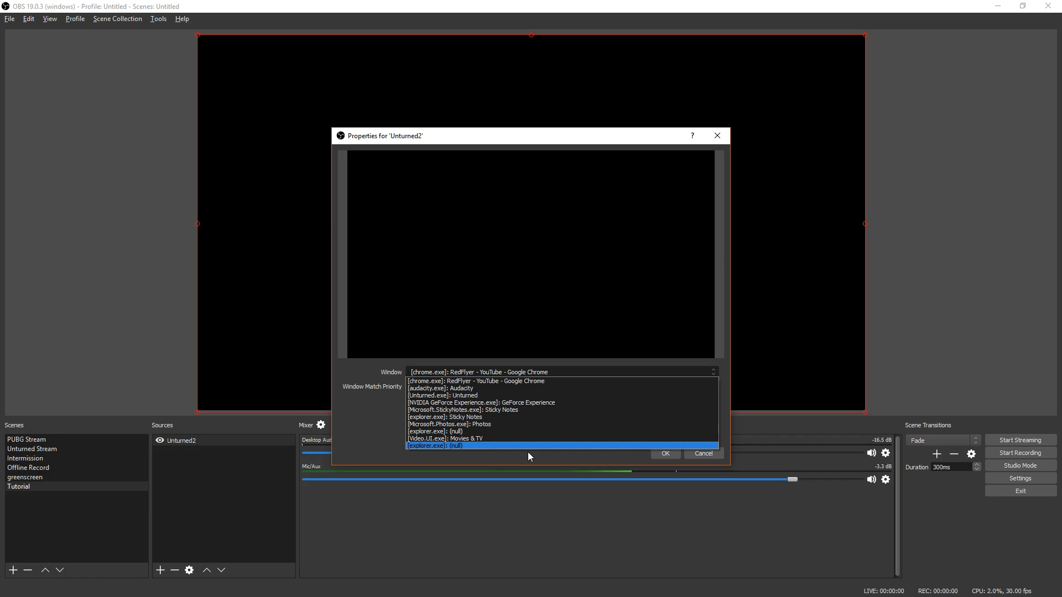
click(534, 395)
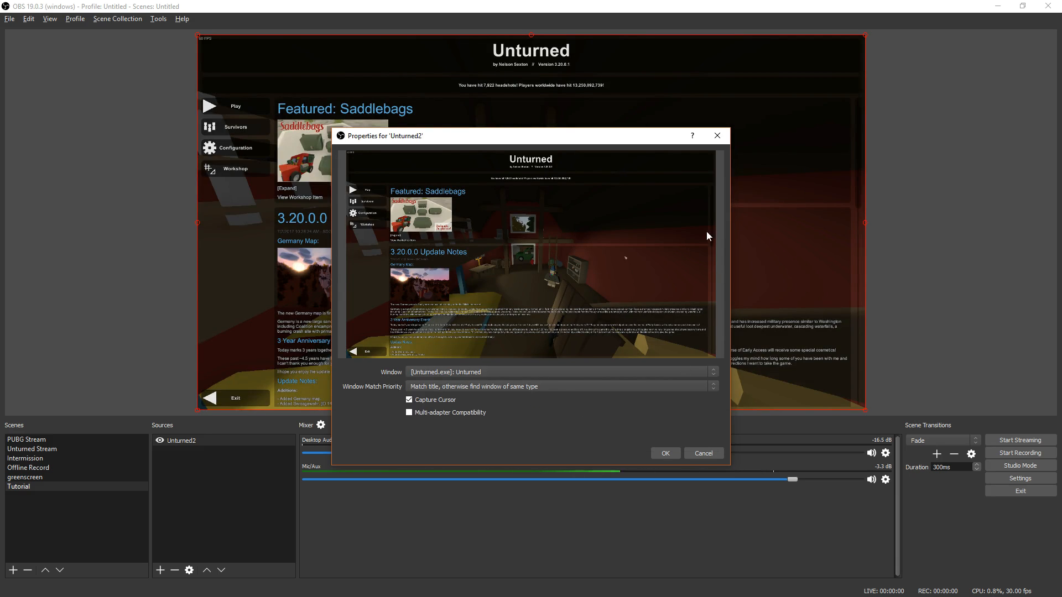
click(659, 457)
Step: Add a new Game Capture source named Unturned GC to the Tutorial scene
right_click(210, 474)
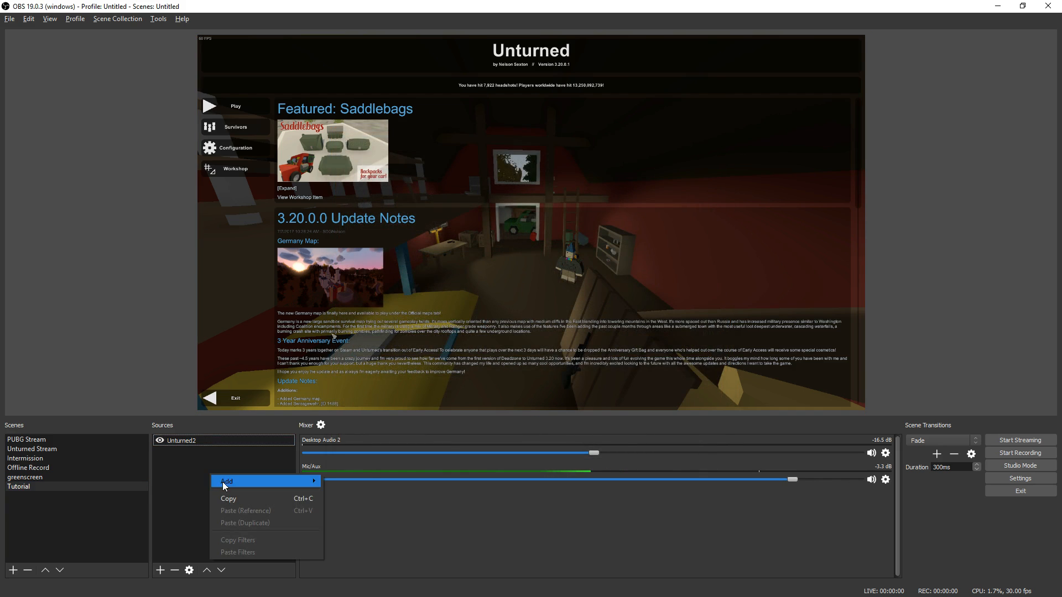
mouse_move(240, 485)
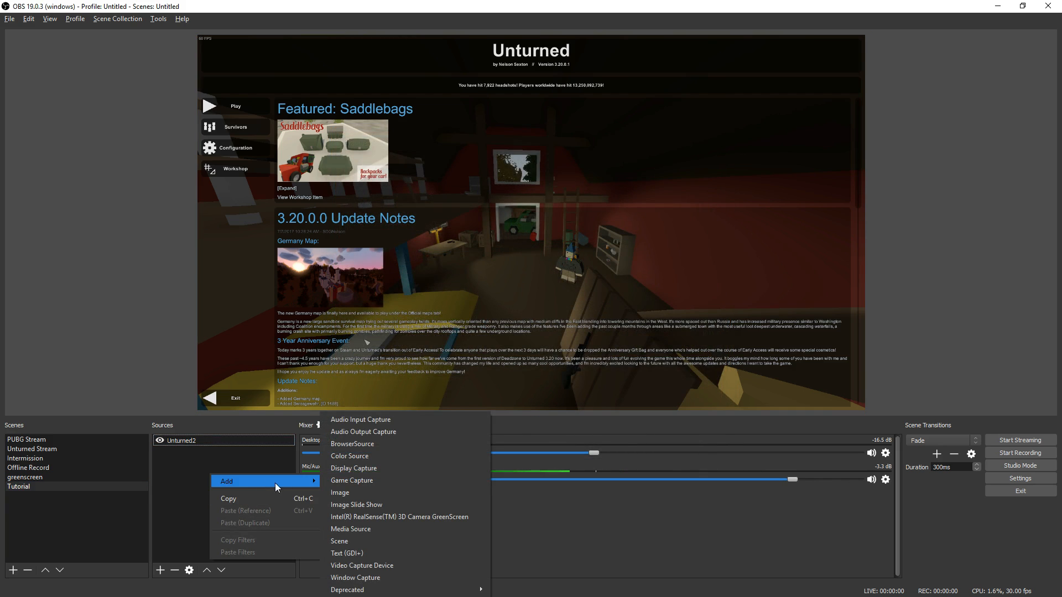
click(376, 479)
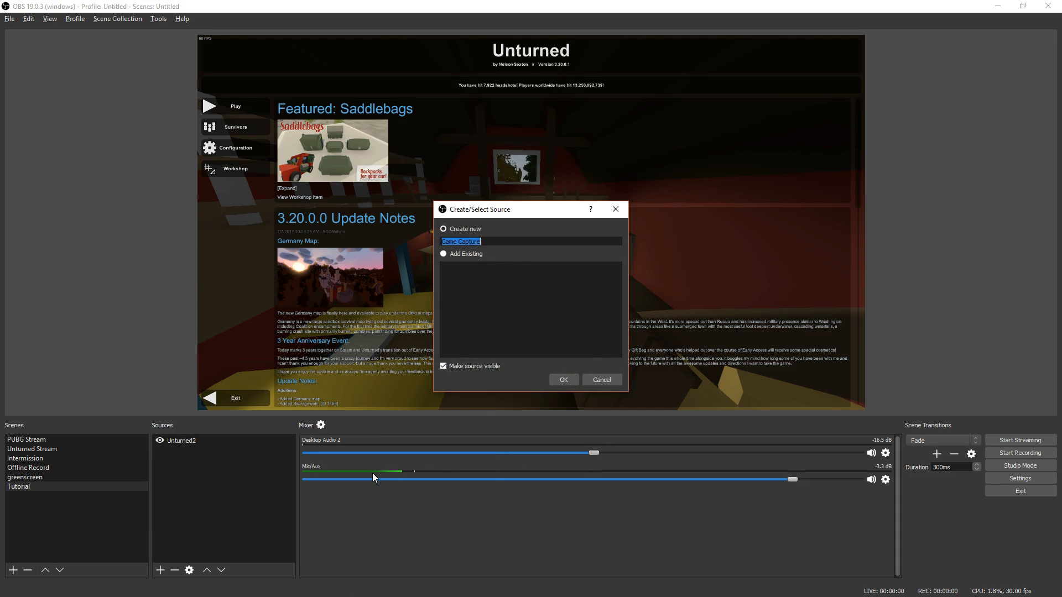
text(Unturneed)
key(BackSpace)
key(BackSpace)
text(d GC)
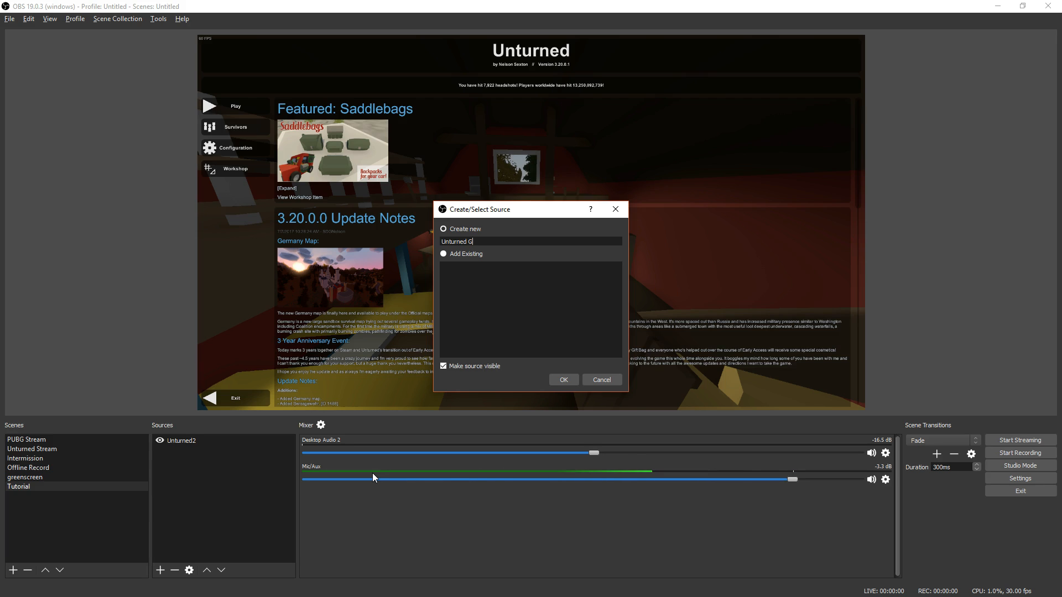
click(564, 381)
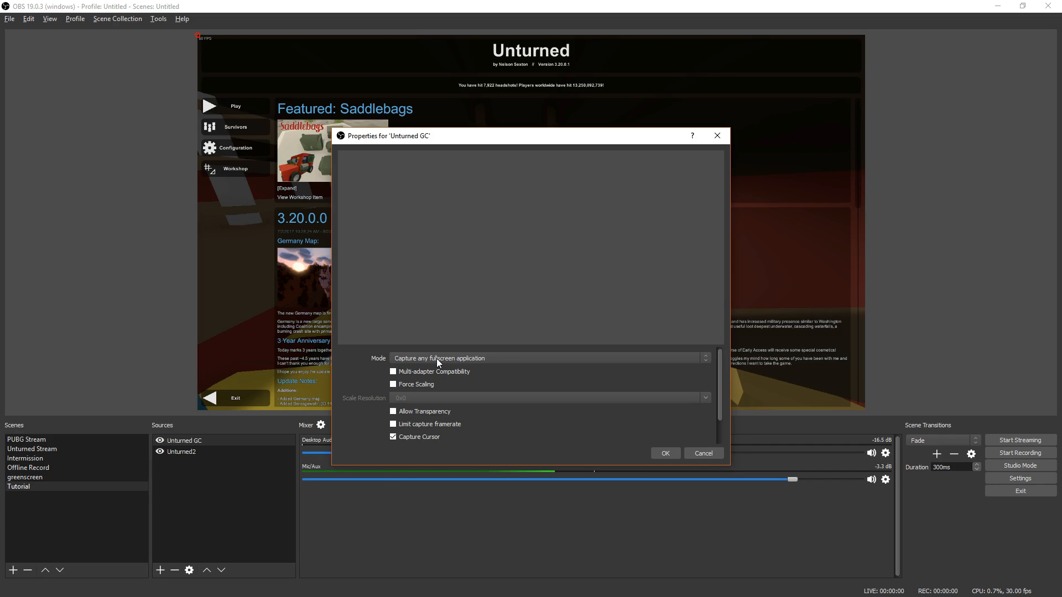
Step: Set Unturned GC to capture a specific window and choose [Unturned.exe]: Unturned as that window
click(509, 357)
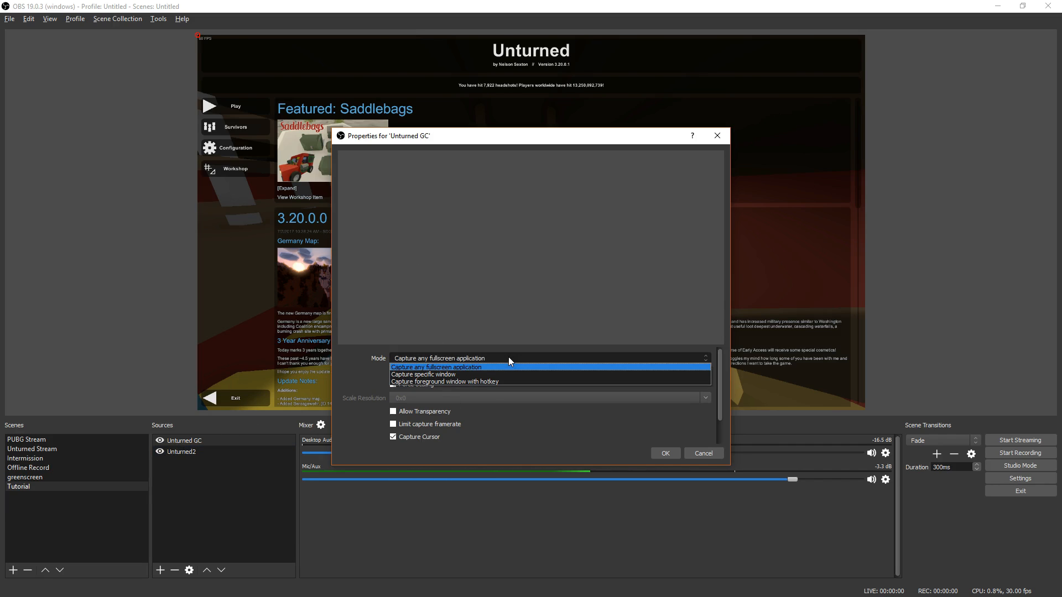
click(498, 374)
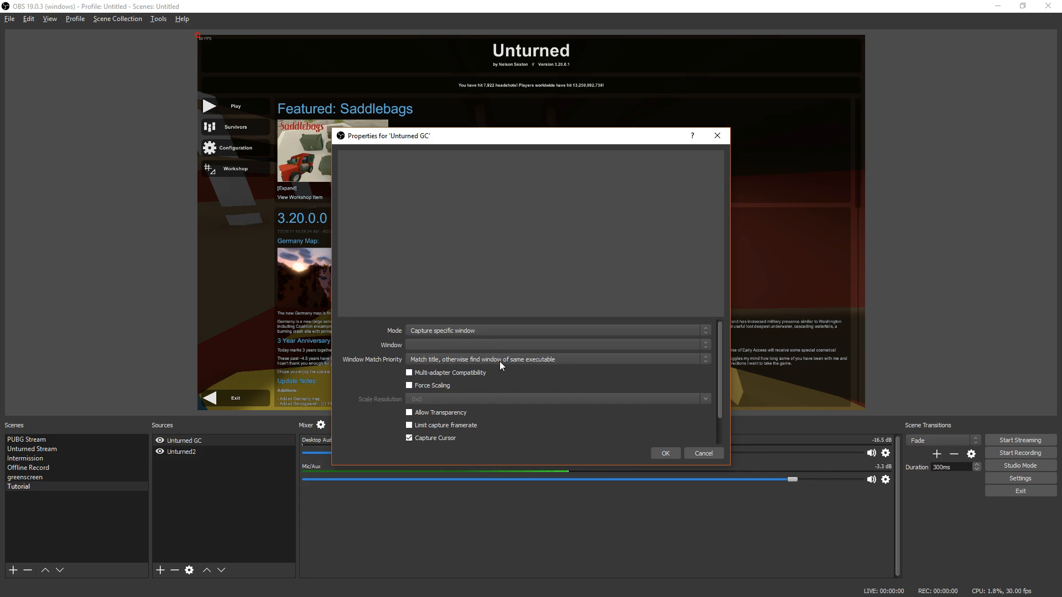
click(432, 344)
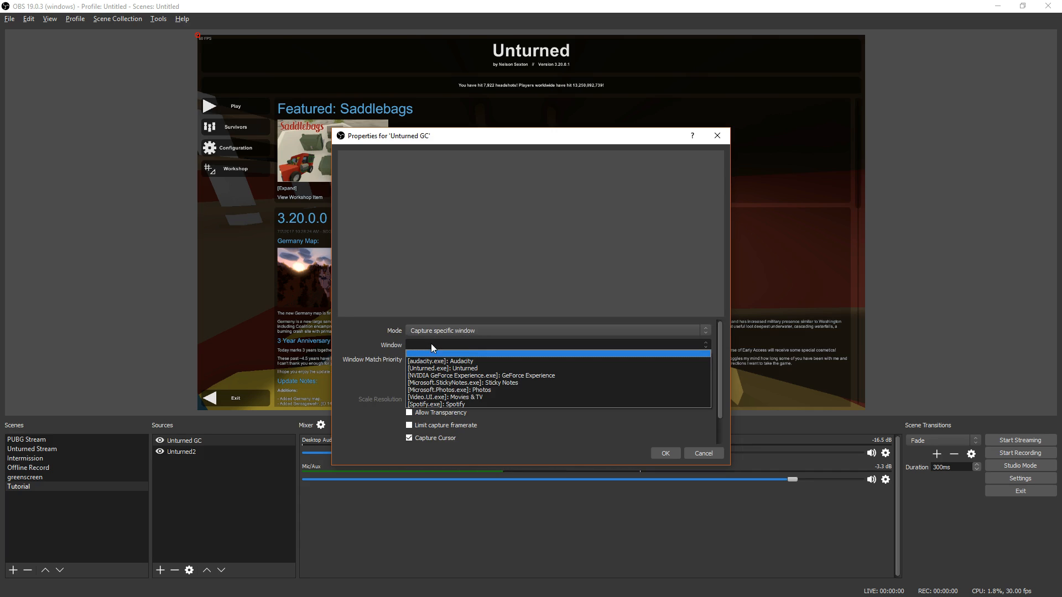
click(459, 369)
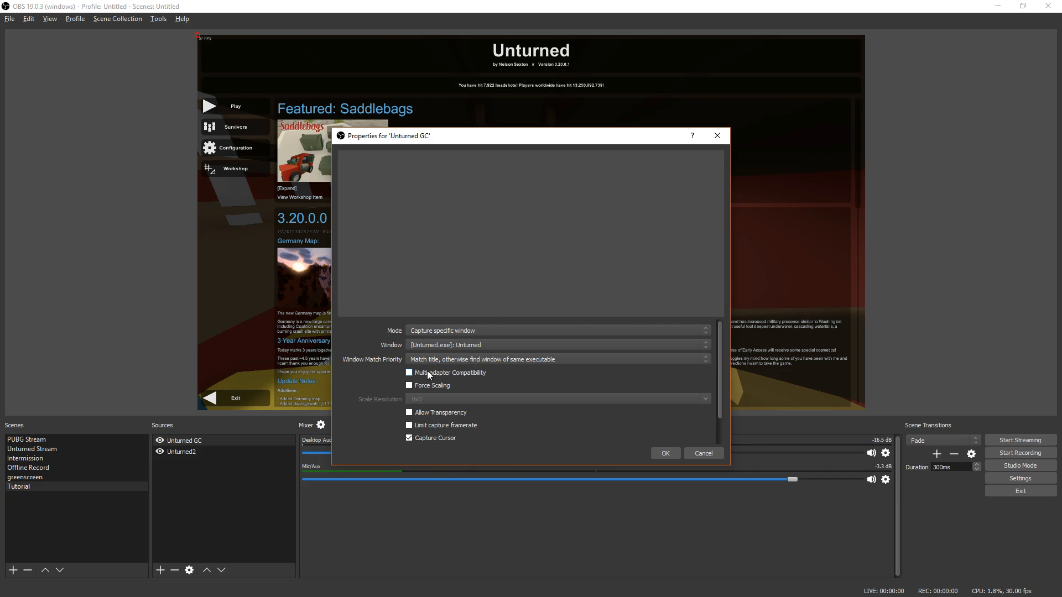
click(694, 455)
Step: Hide the Unturned2 source and check the capture properties of Unturned GC
click(159, 451)
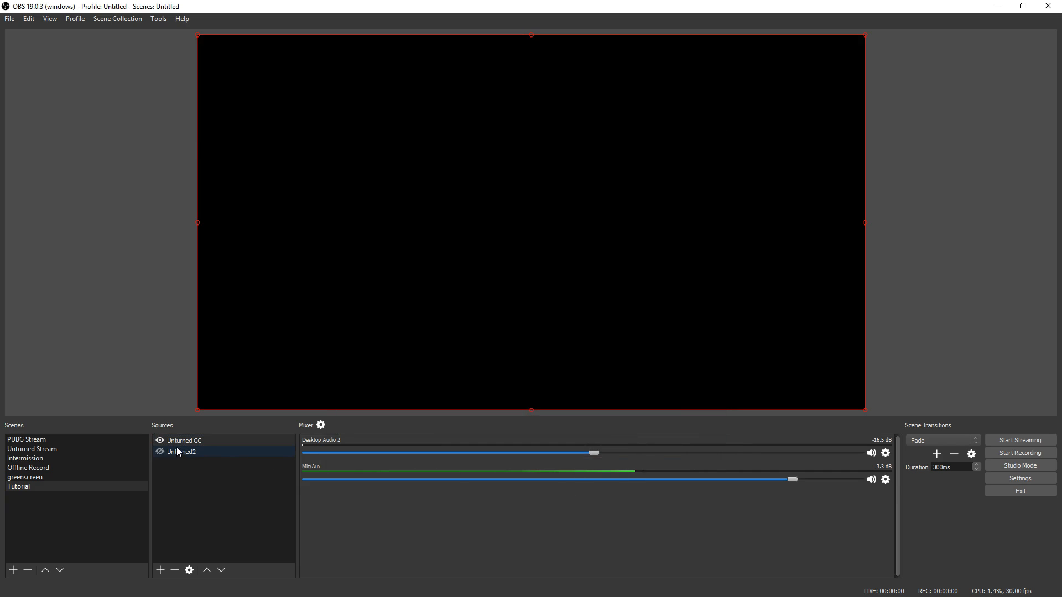
double_click(204, 441)
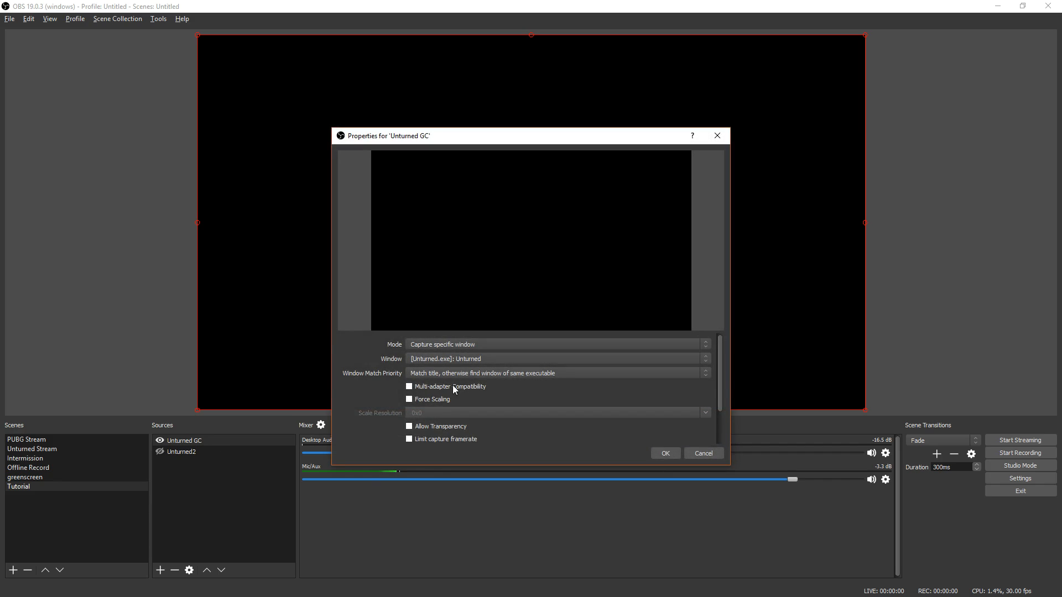
click(704, 453)
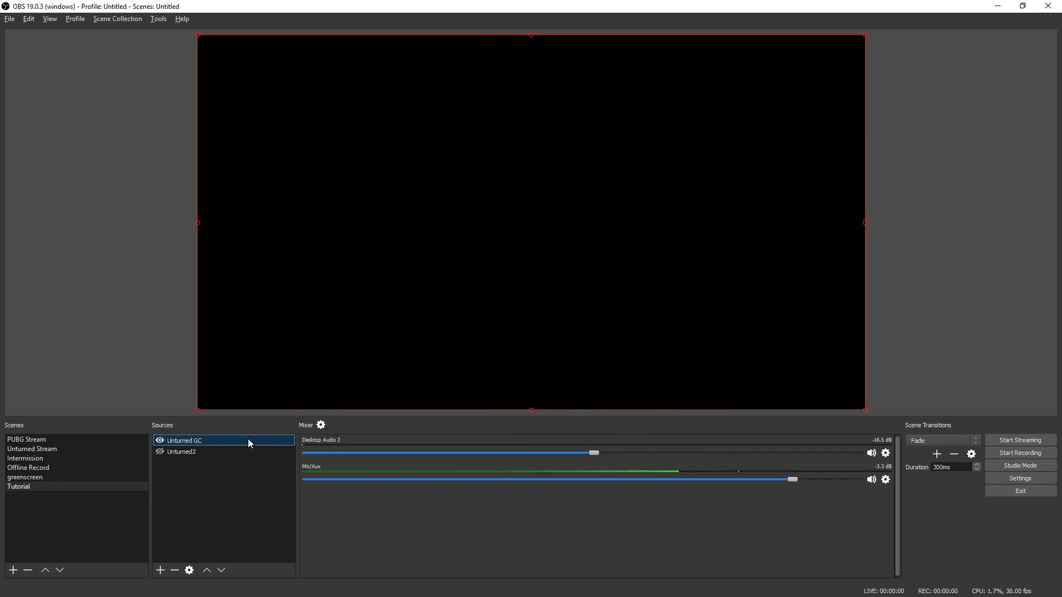
Step: Remove the Unturned GC source from the Tutorial scene and make Unturned2 visible again
right_click(246, 439)
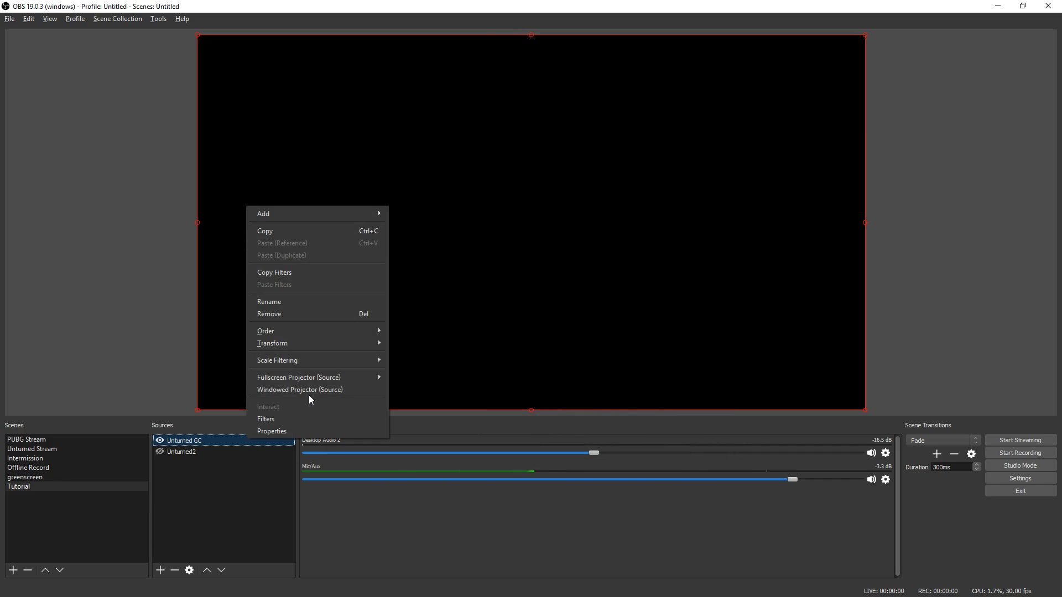
click(334, 315)
click(559, 318)
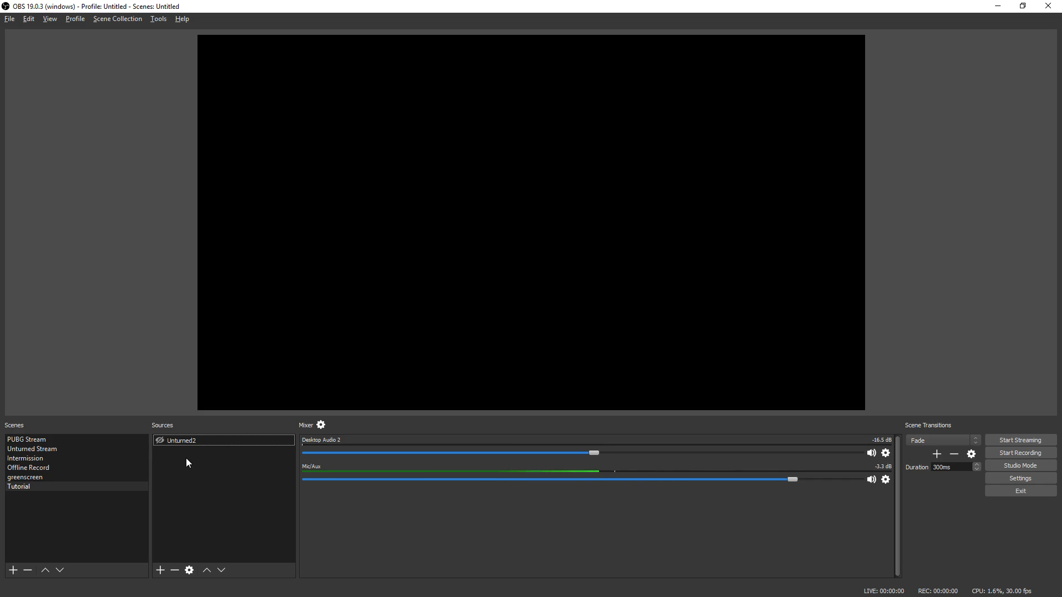
click(160, 441)
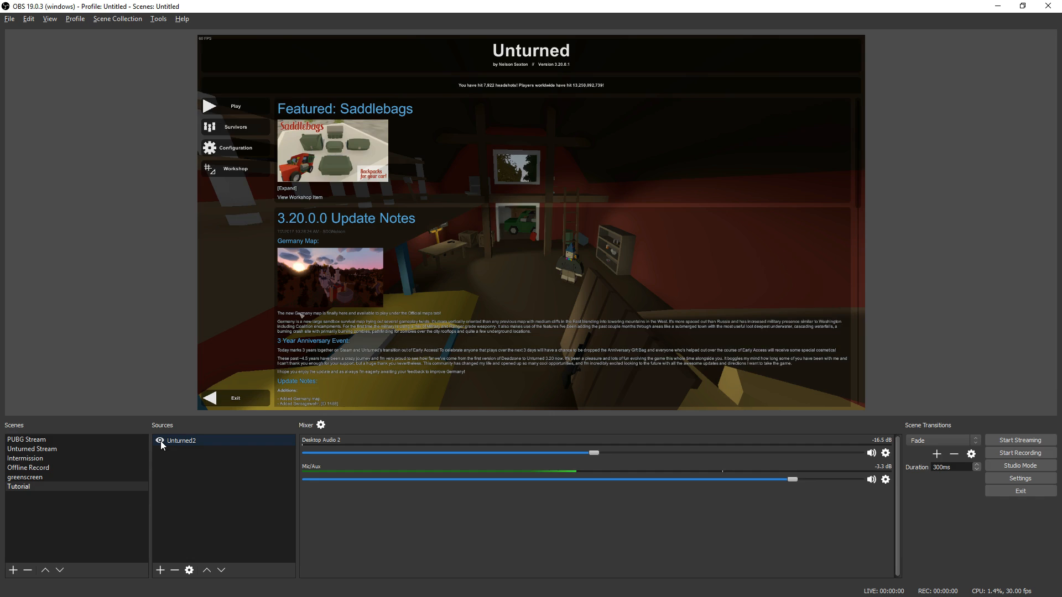
Step: Toggle the visibility of the Unturned2 source off and on twice, leaving it shown
click(160, 441)
click(160, 440)
click(160, 441)
click(161, 440)
Step: Create a new Video Capture Device source named Webcam2 in the Tutorial scene
click(160, 570)
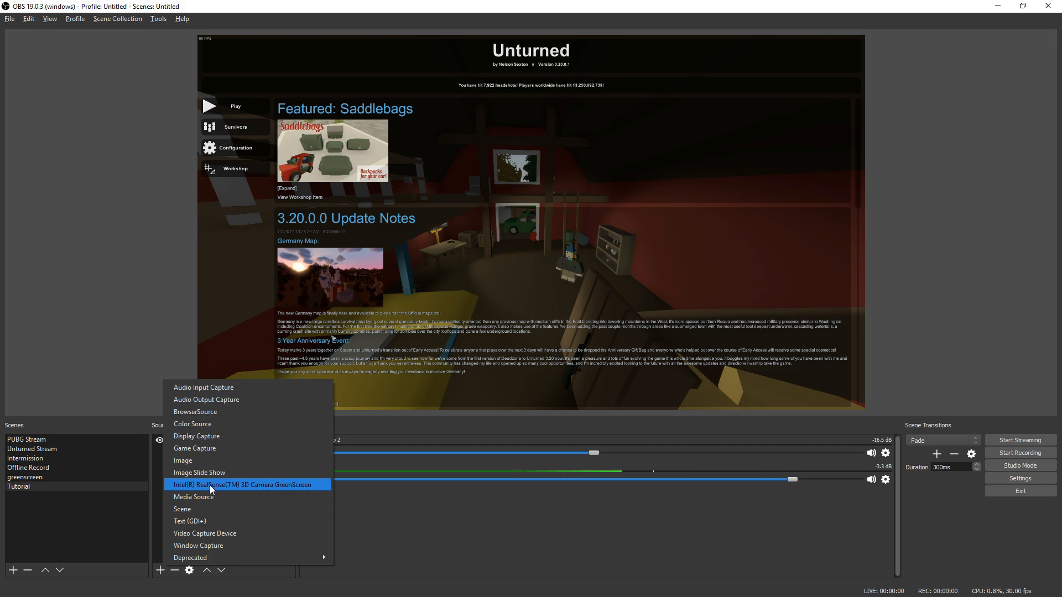
click(207, 532)
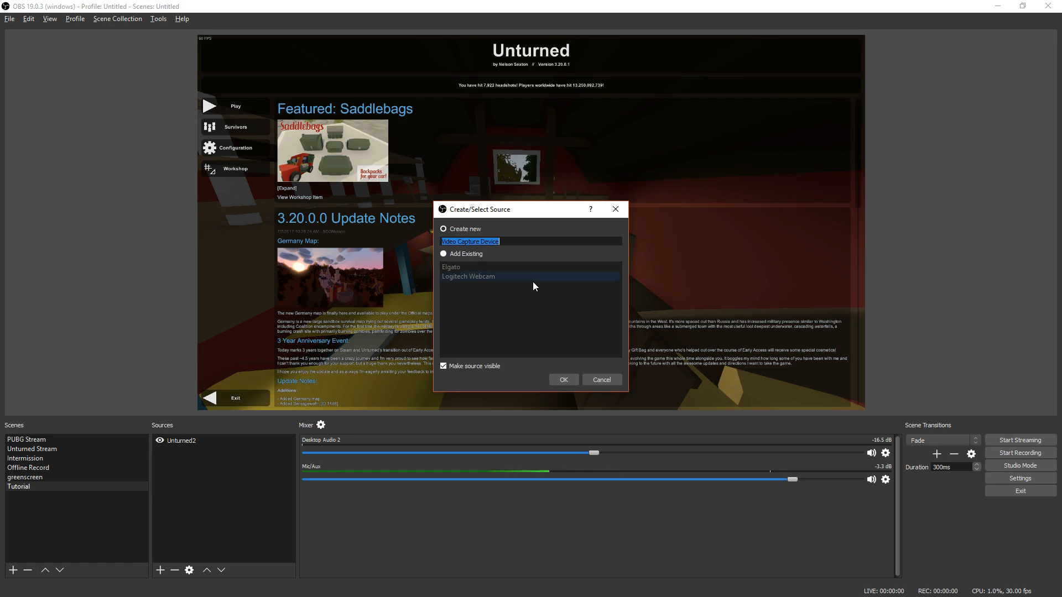
text(Webcam2)
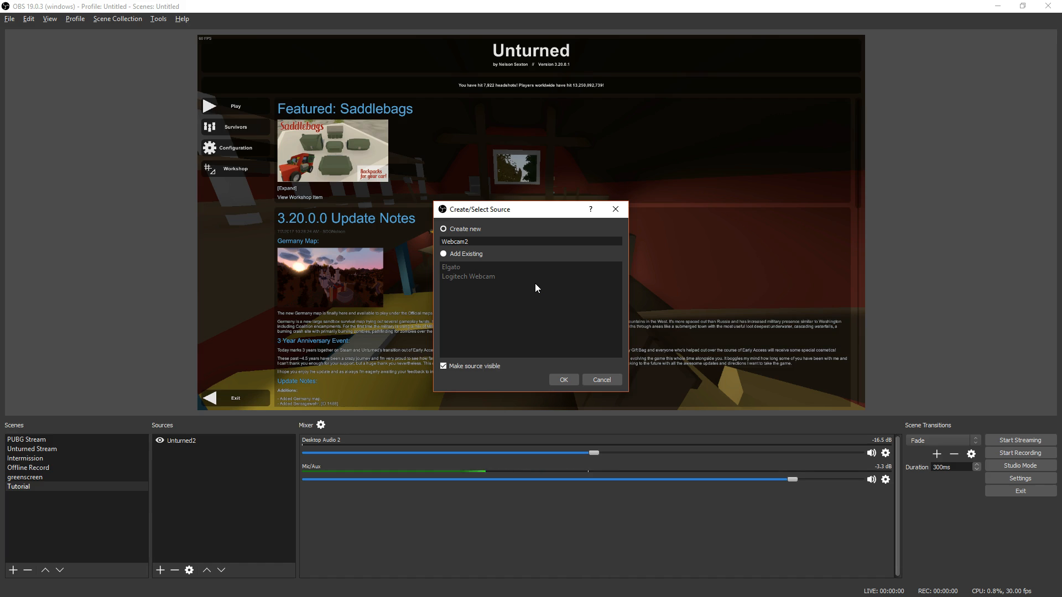
key(Return)
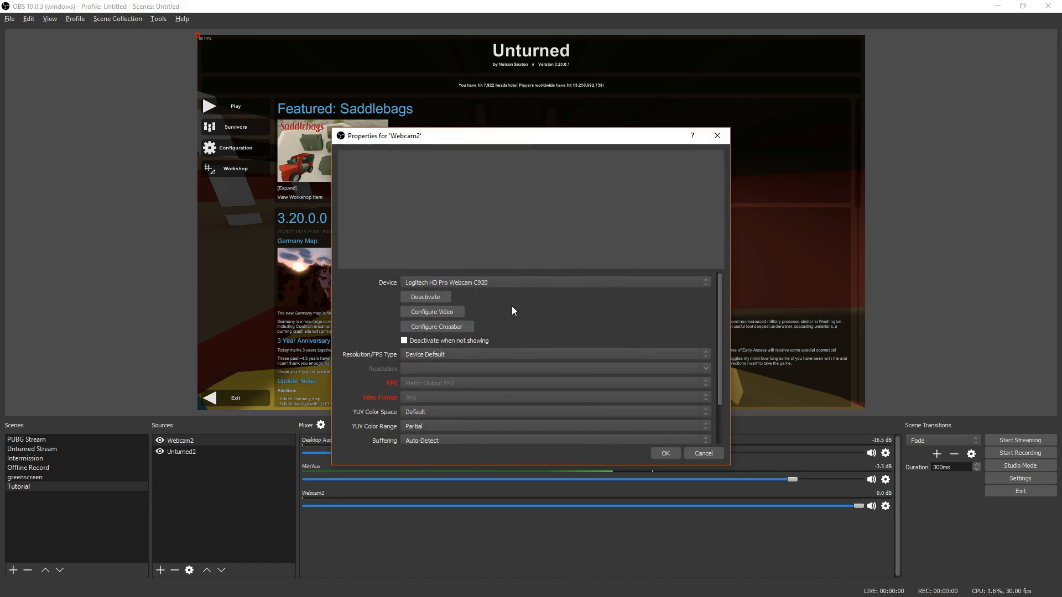
Step: Select Logitech HD Pro Webcam C920 as Webcam2's device, save its video configuration and accept the source properties
click(504, 283)
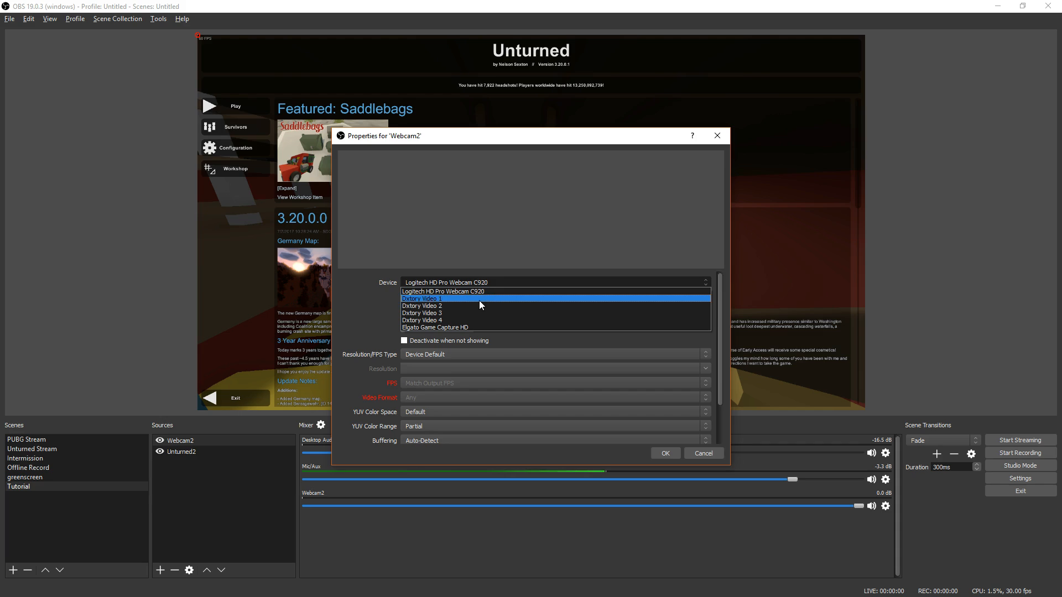
click(505, 289)
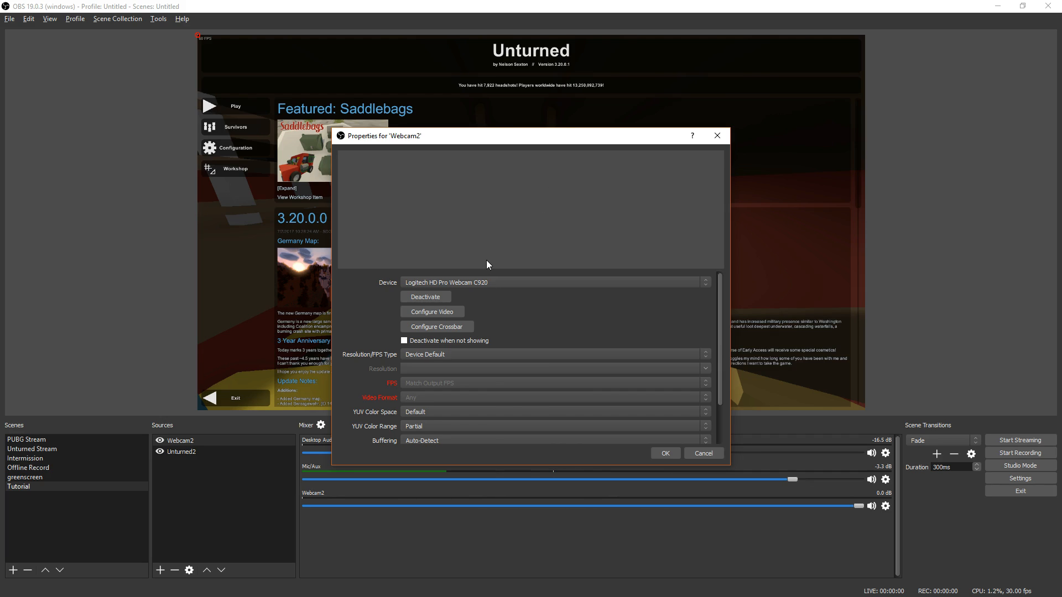
click(431, 308)
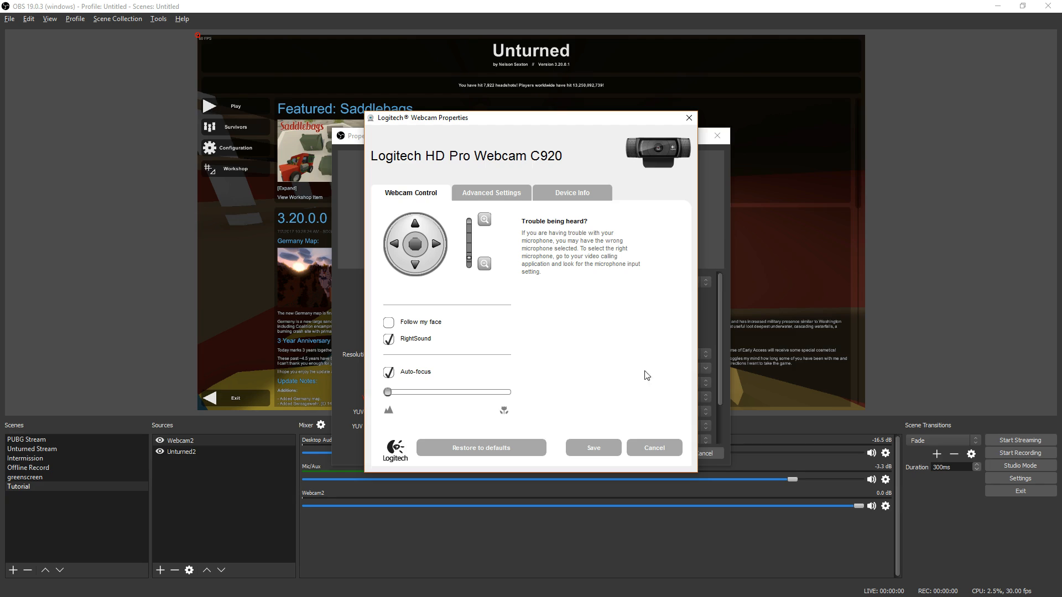
click(592, 448)
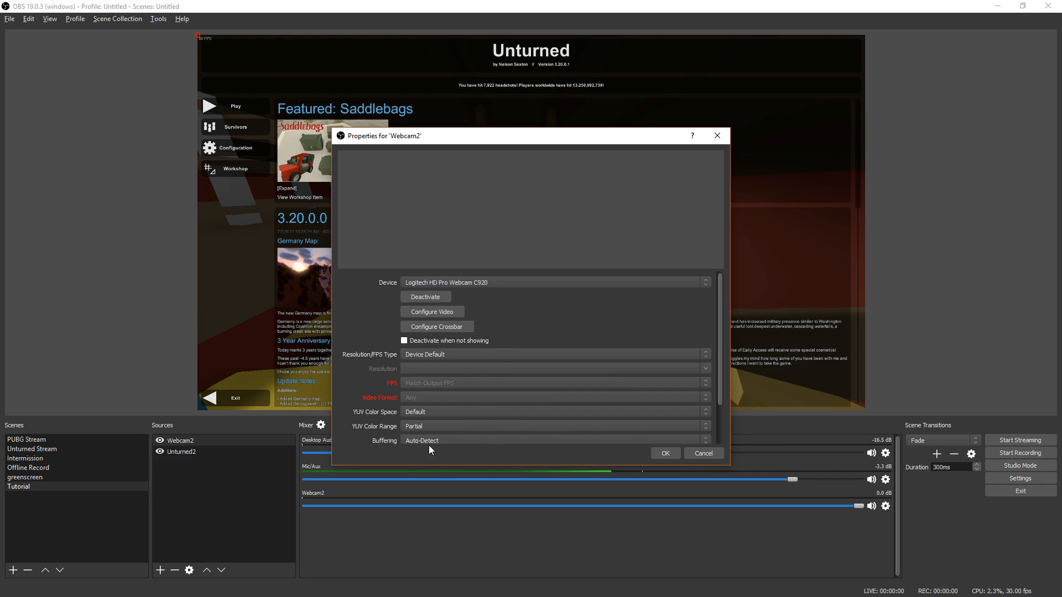
click(665, 453)
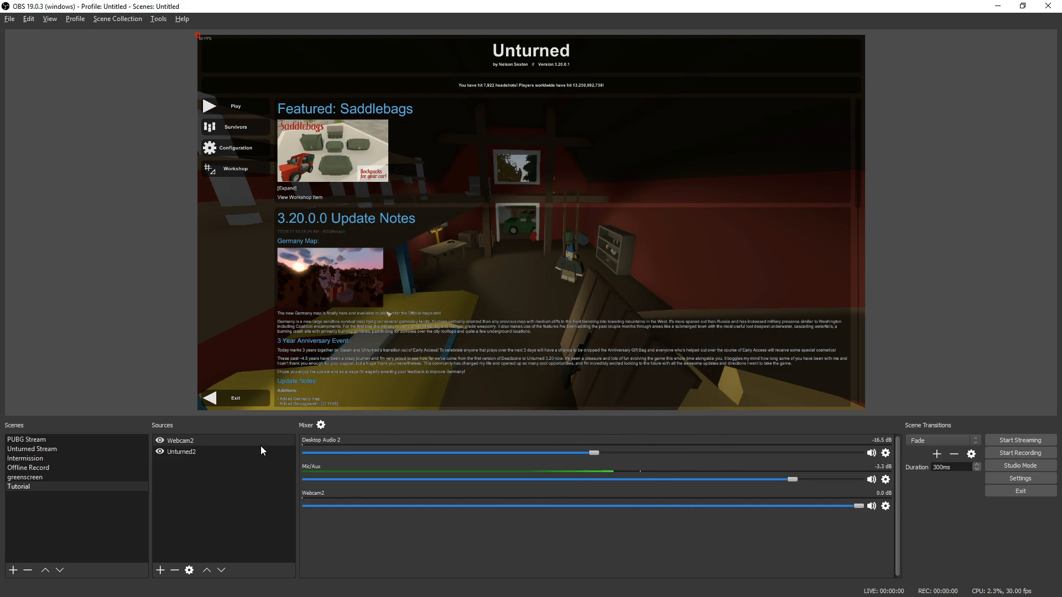
Step: Add the existing Logitech Webcam video capture source to the Tutorial scene
click(160, 570)
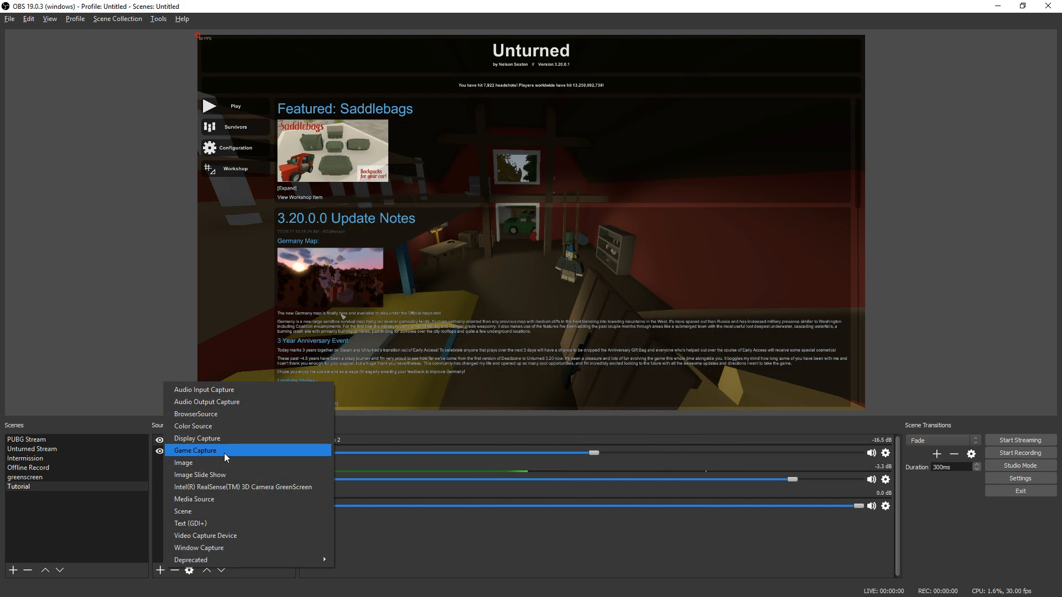
click(219, 534)
click(444, 254)
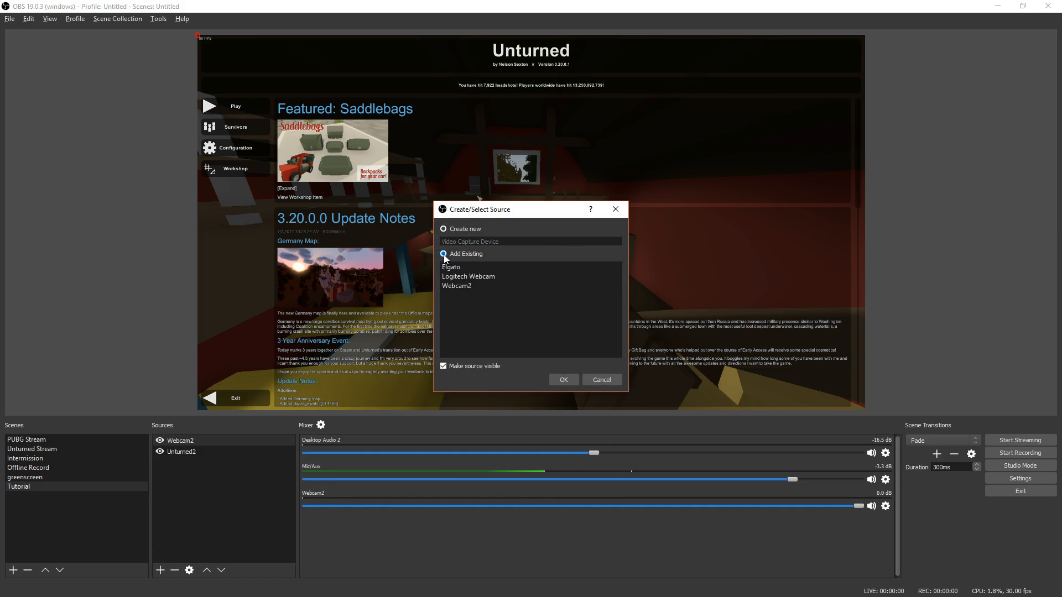
click(467, 276)
click(565, 379)
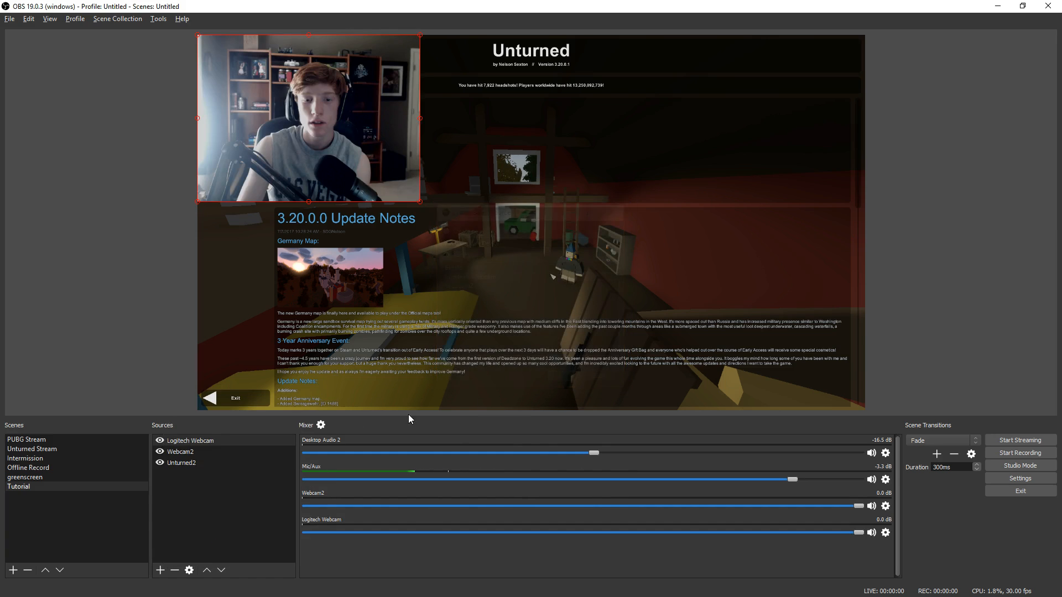
Step: Toggle the visibility of Webcam2 and look through the capture properties of the Logitech Webcam source
click(160, 451)
click(160, 452)
double_click(203, 440)
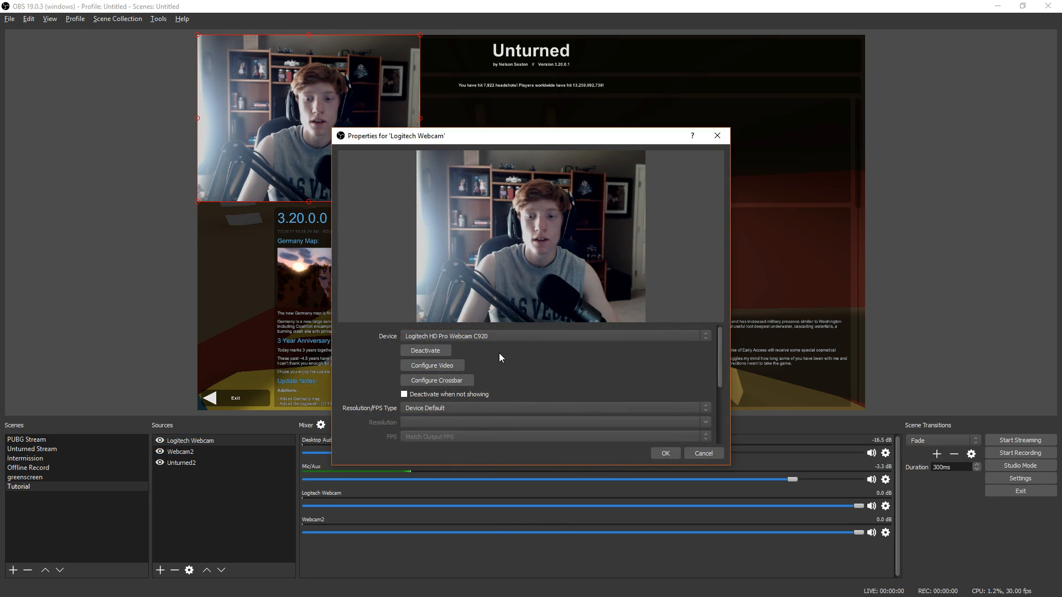
scroll(499, 353, down, 5)
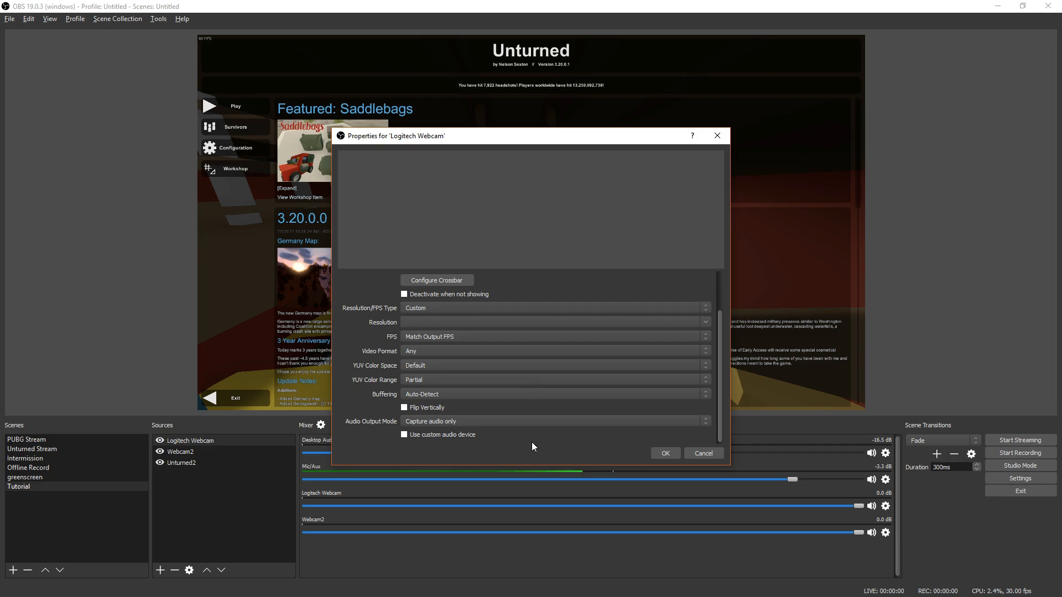
scroll(537, 436, up, 1)
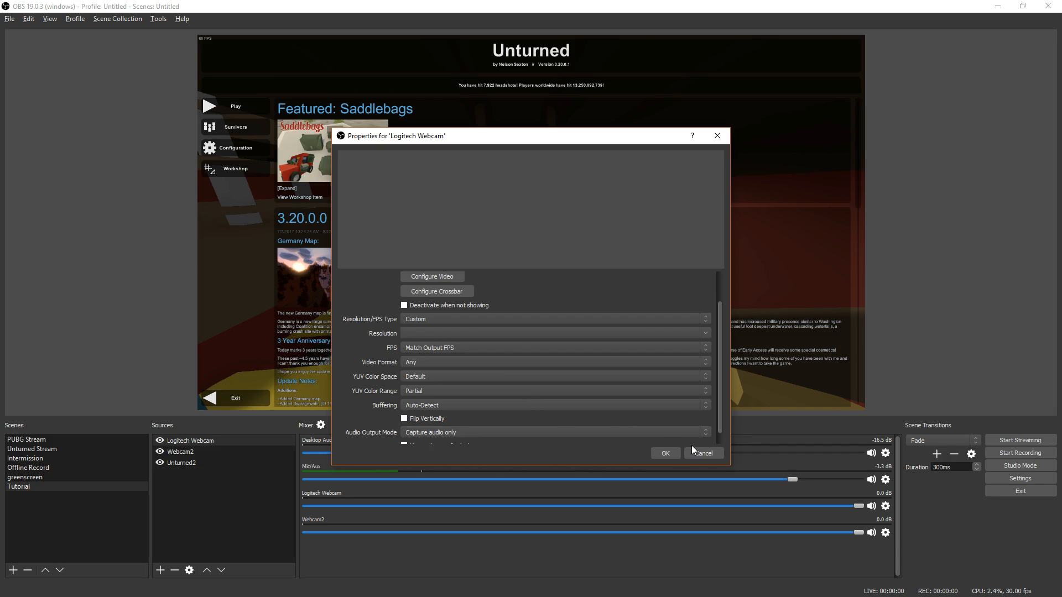
click(667, 454)
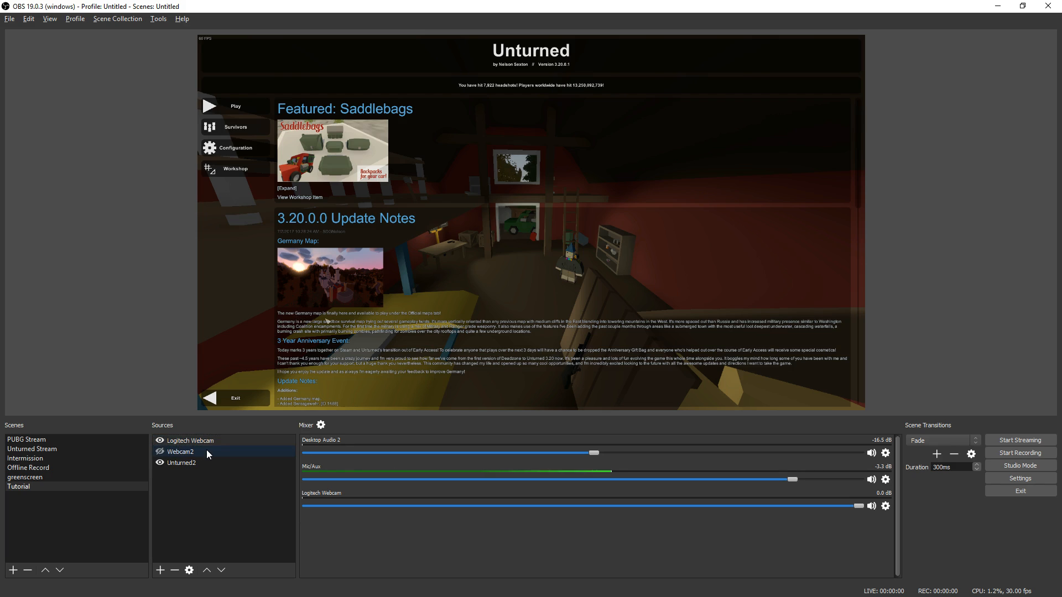
Step: Remove the Webcam2 source from the Tutorial scene
right_click(208, 453)
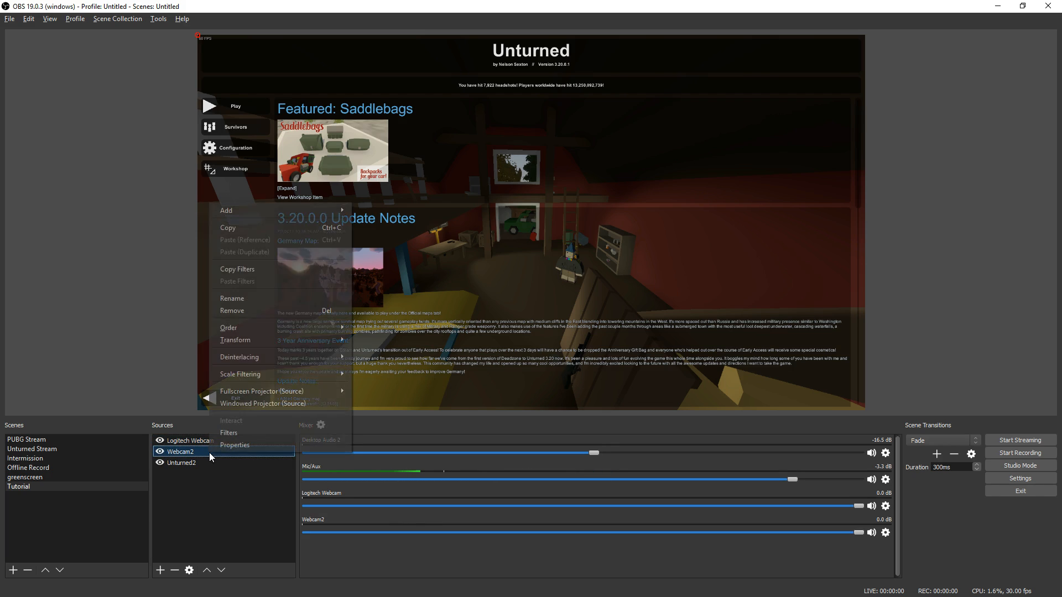
click(260, 310)
key(Return)
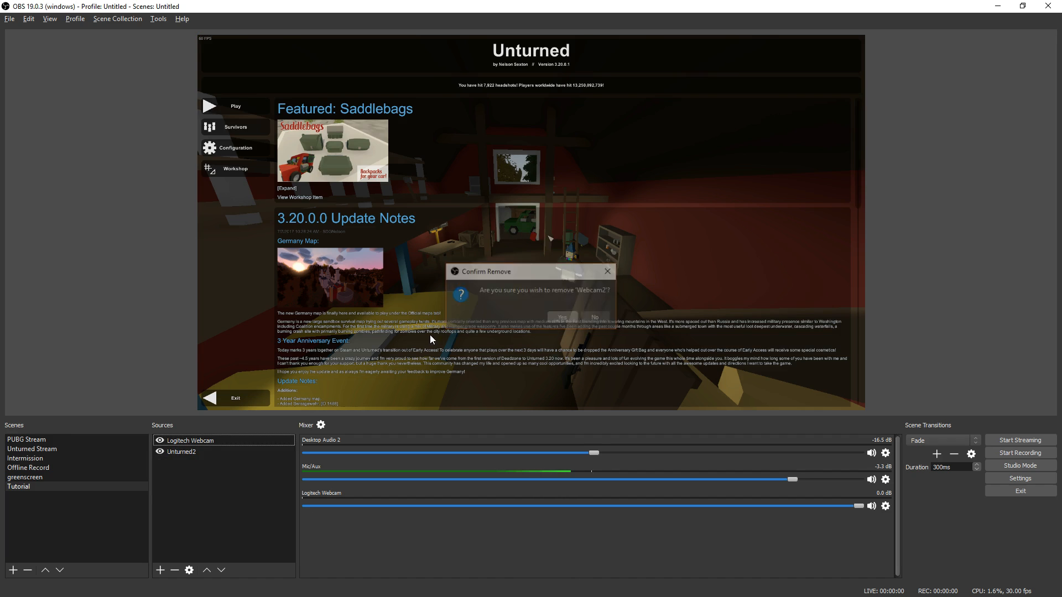
Step: View the PUBG Stream scene as an example layout and return to the Tutorial scene
click(26, 440)
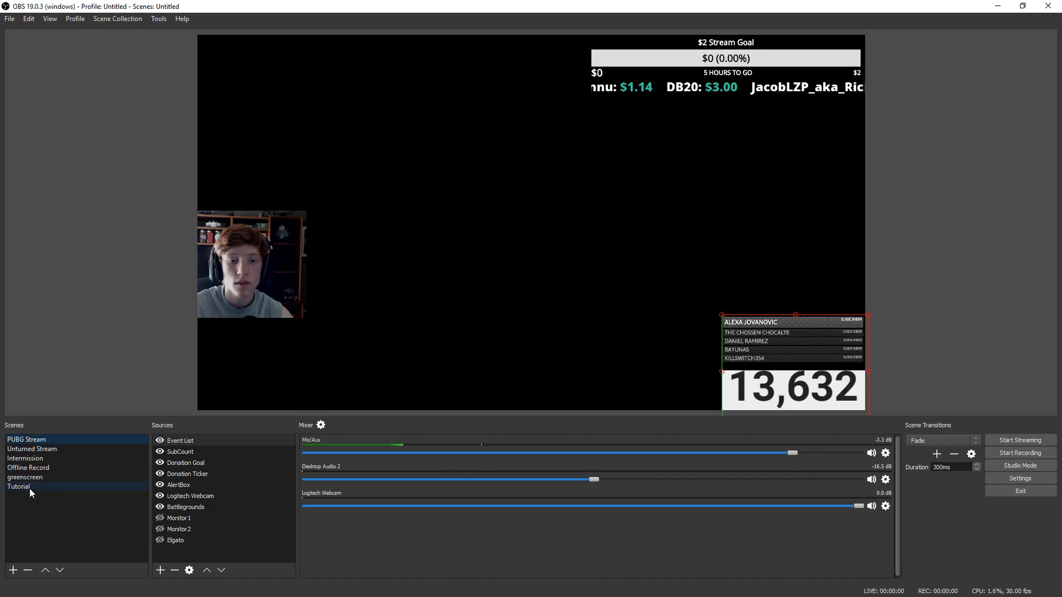
click(53, 486)
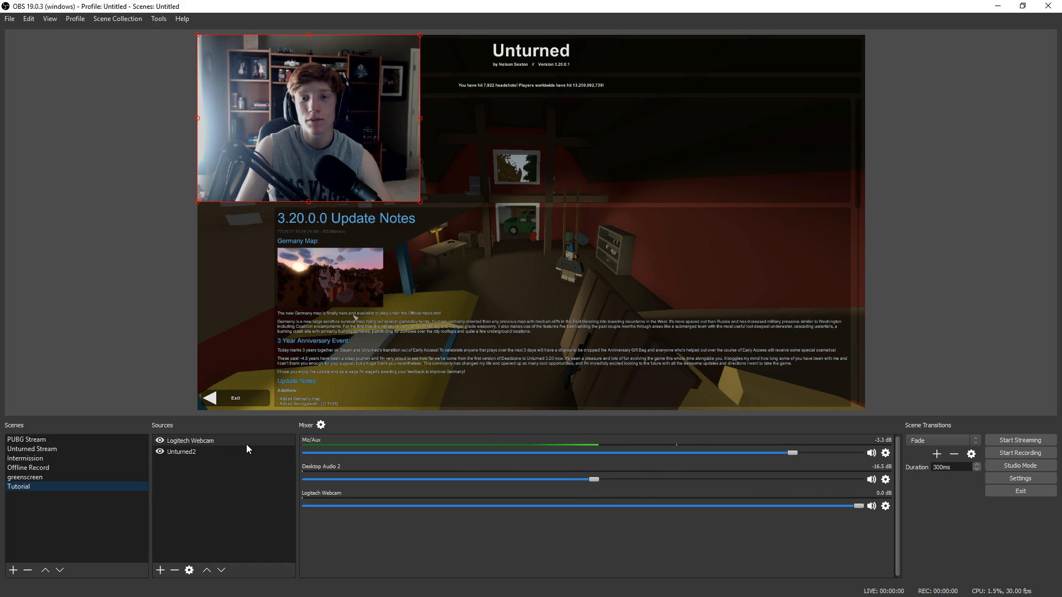
Step: Set the Logitech Webcam source's device to Logitech HD Pro Webcam C920 and accept its properties
double_click(219, 442)
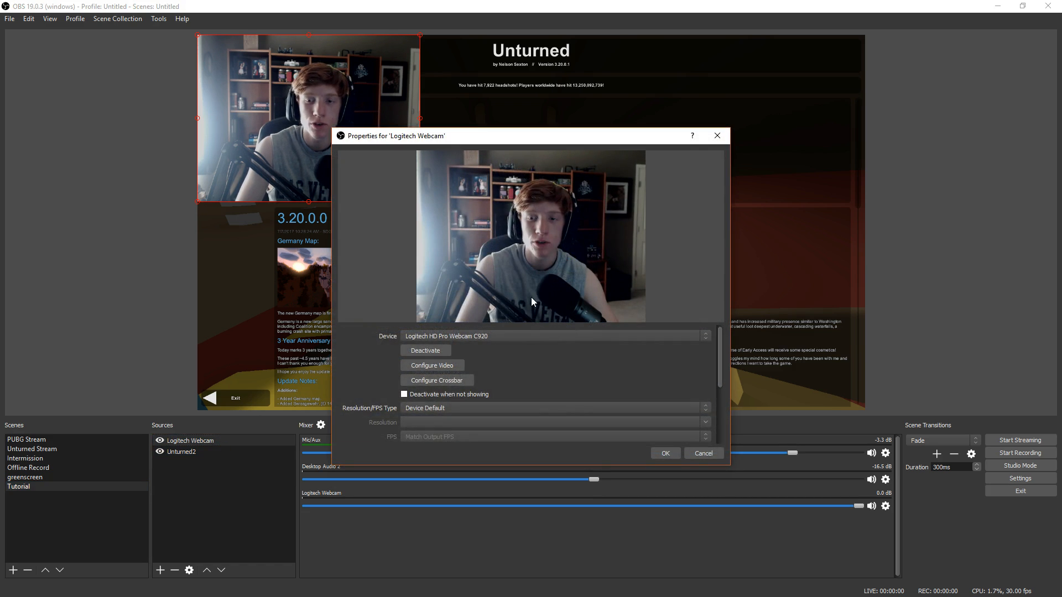
scroll(594, 336, up, 1)
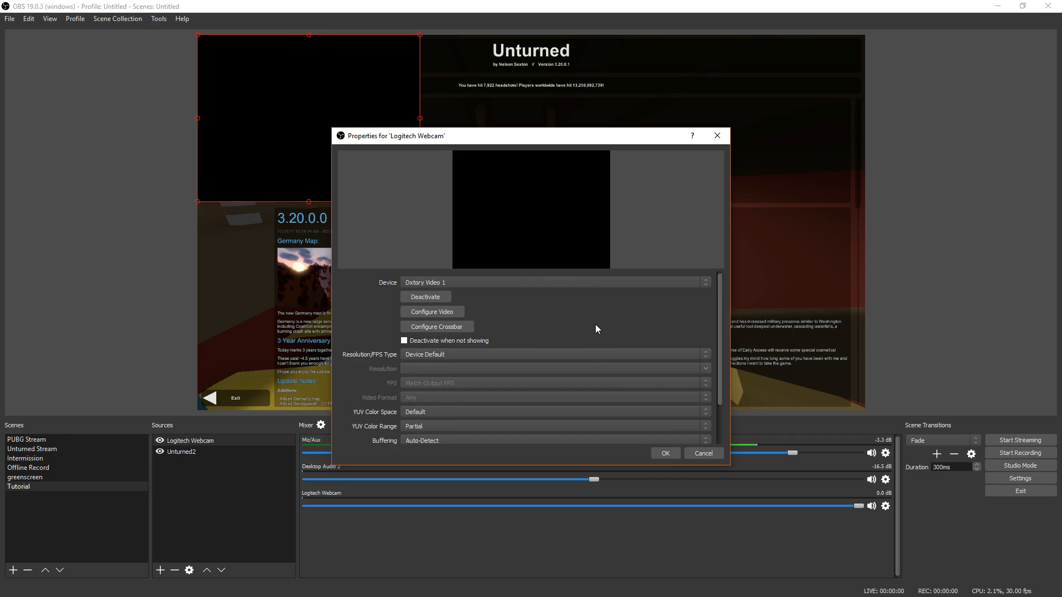
click(524, 283)
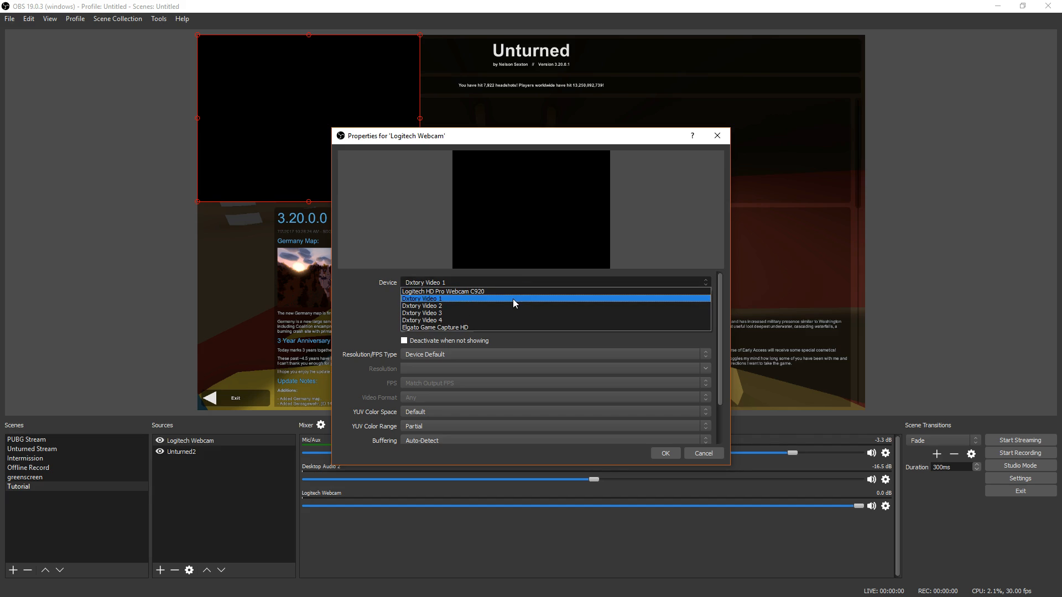
click(515, 291)
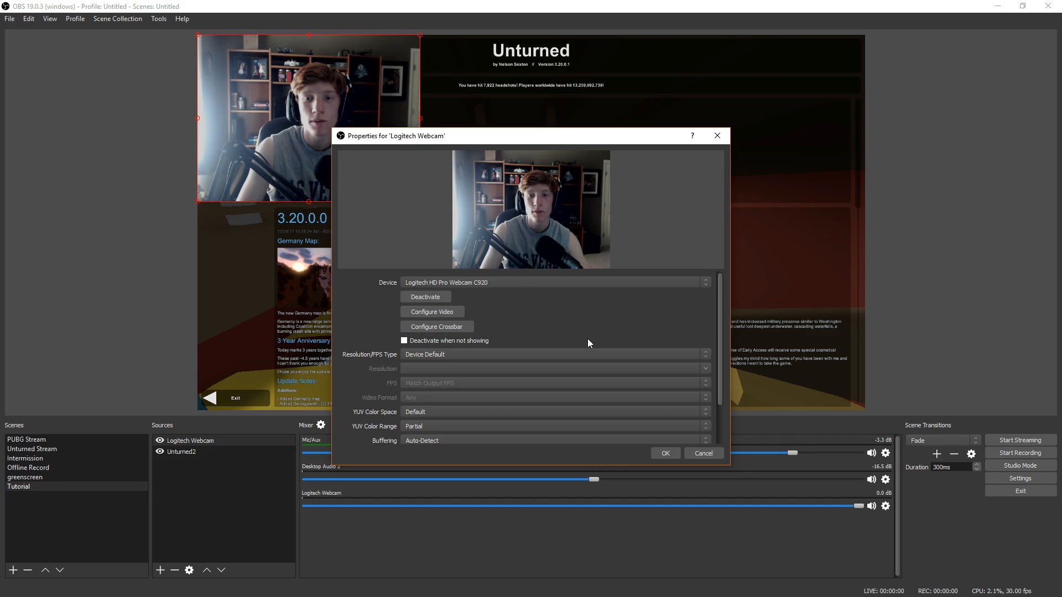
click(665, 453)
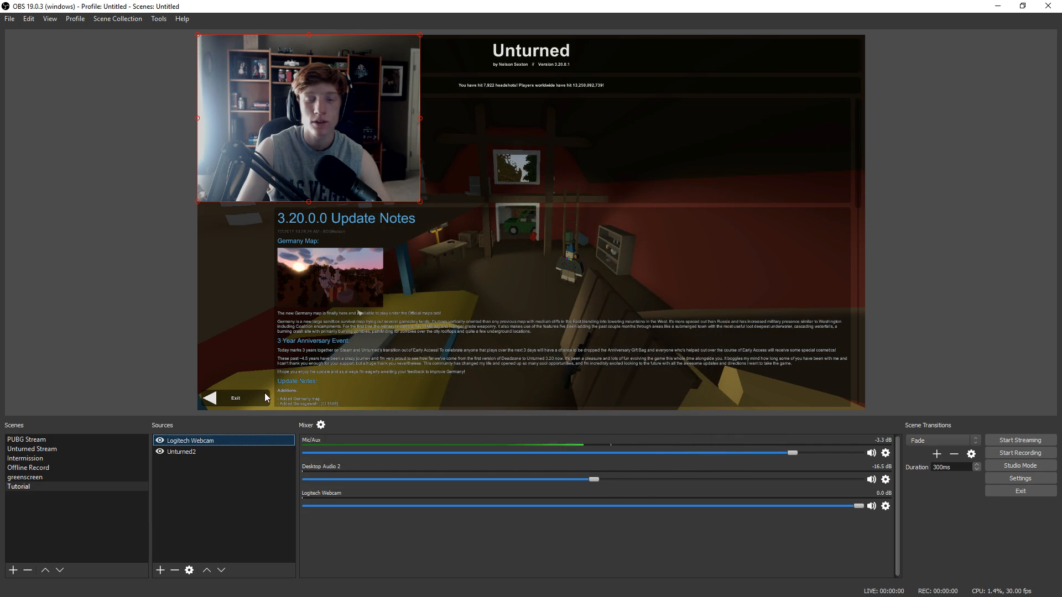
Step: Move the Logitech Webcam picture to the middle of the canvas and scale it up
drag(314, 128, 563, 199)
drag(440, 276, 470, 288)
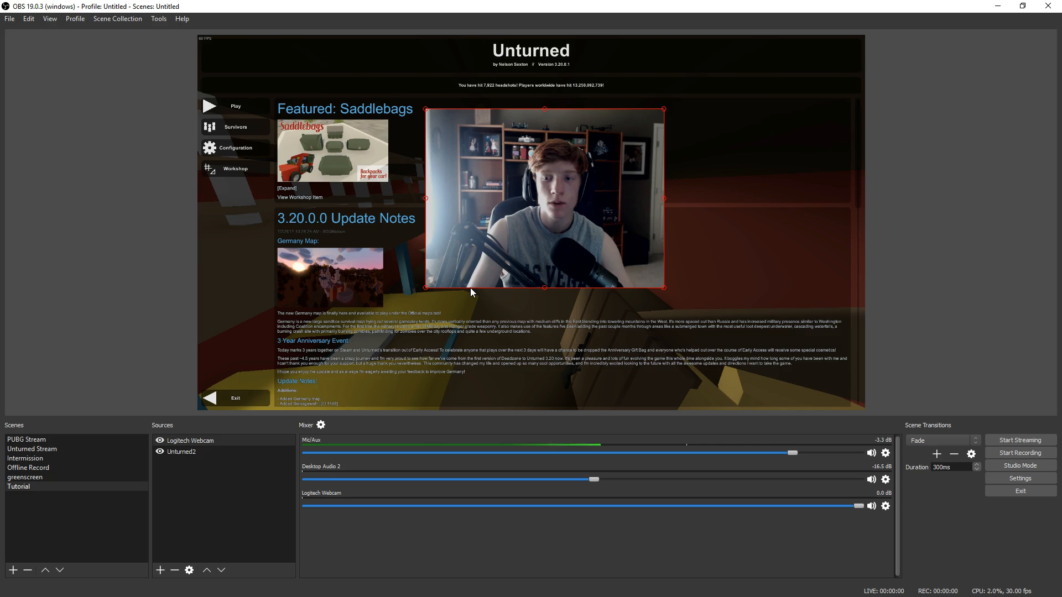
drag(546, 288, 515, 313)
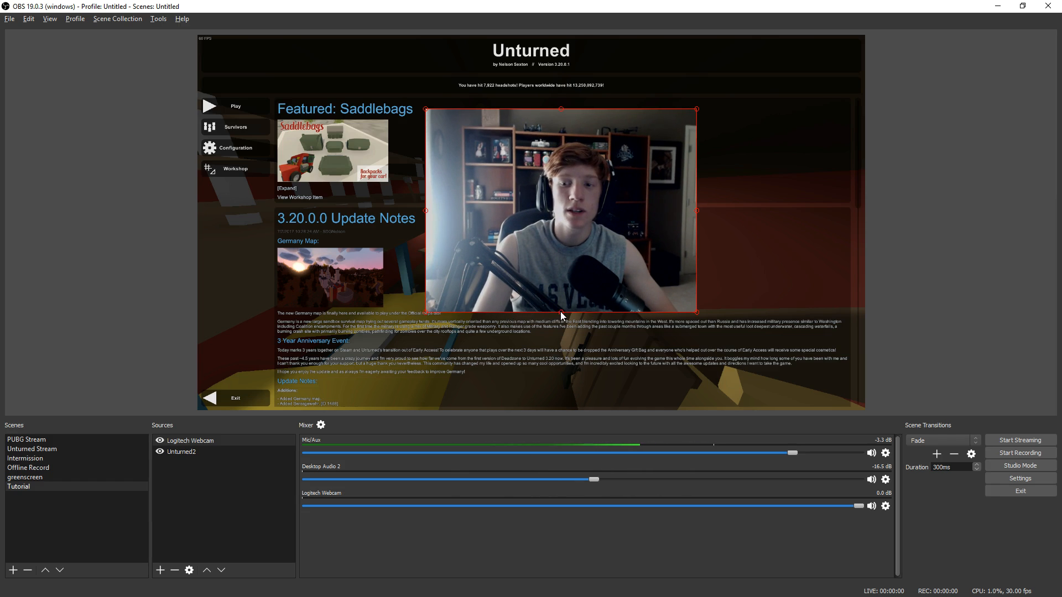
drag(559, 312, 585, 351)
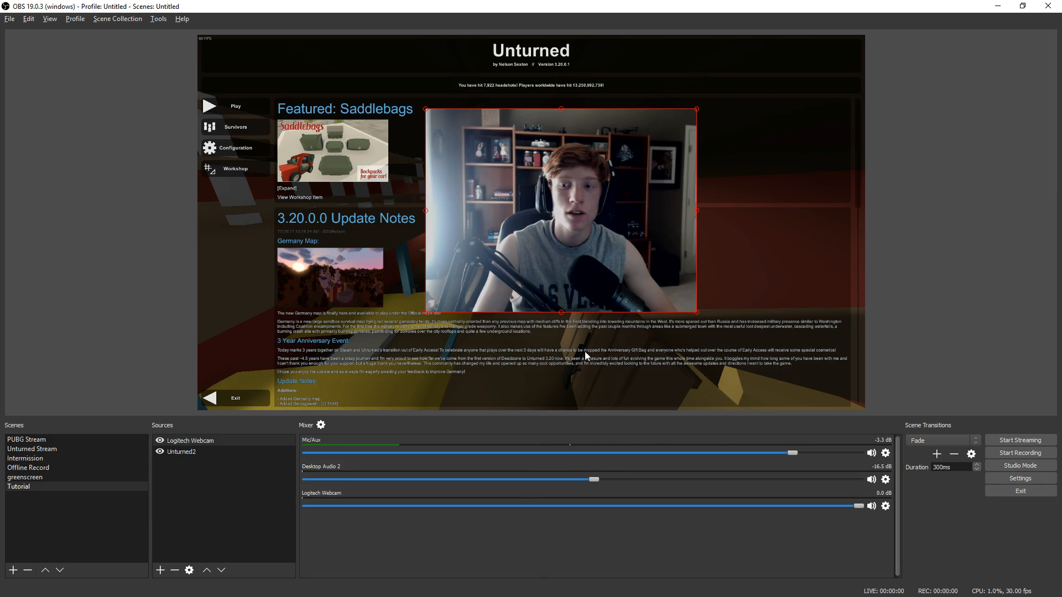
Step: Crop the left, right and top edges of the webcam picture to frame the person more tightly
drag(429, 211, 491, 212)
drag(696, 215, 668, 218)
drag(577, 109, 572, 139)
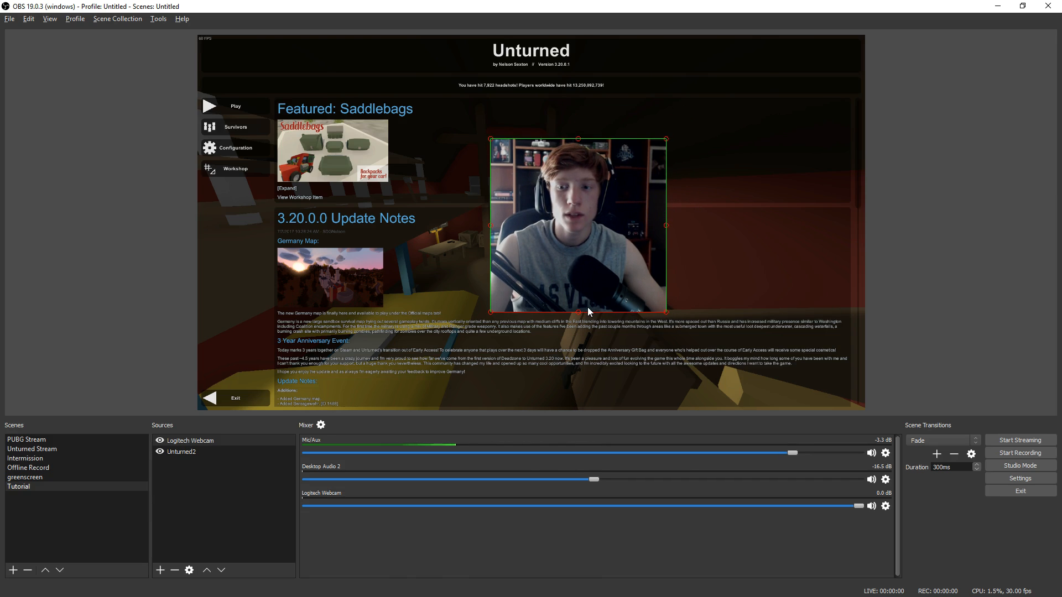
Step: Scale down the cropped webcam picture and place it against the canvas's right edge, below mid-height
drag(569, 223, 757, 256)
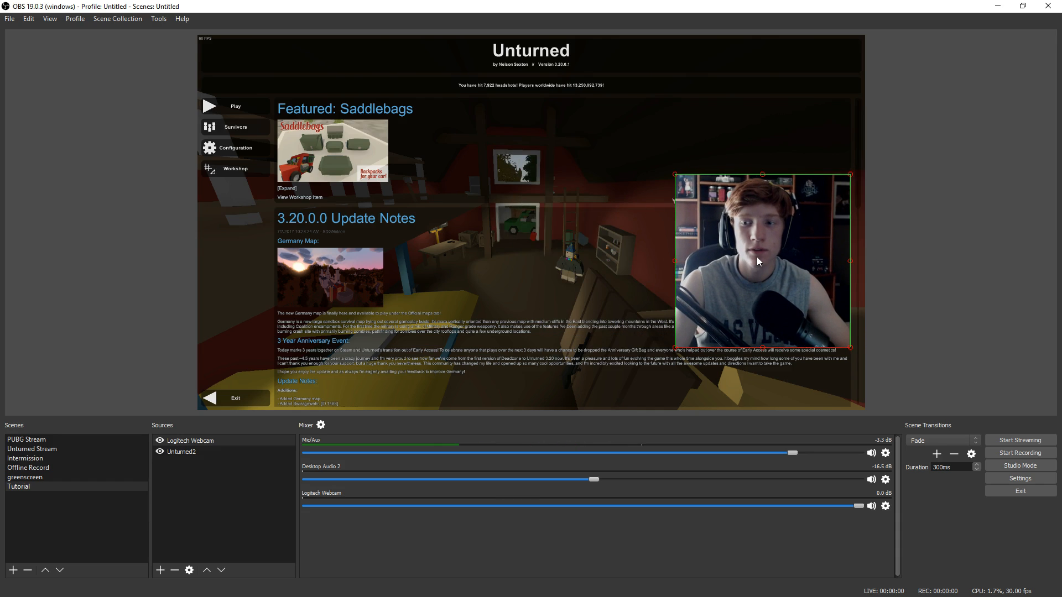
drag(680, 181, 727, 232)
mouse_move(796, 286)
mouse_down()
mouse_move(817, 320)
mouse_move(811, 270)
mouse_up()
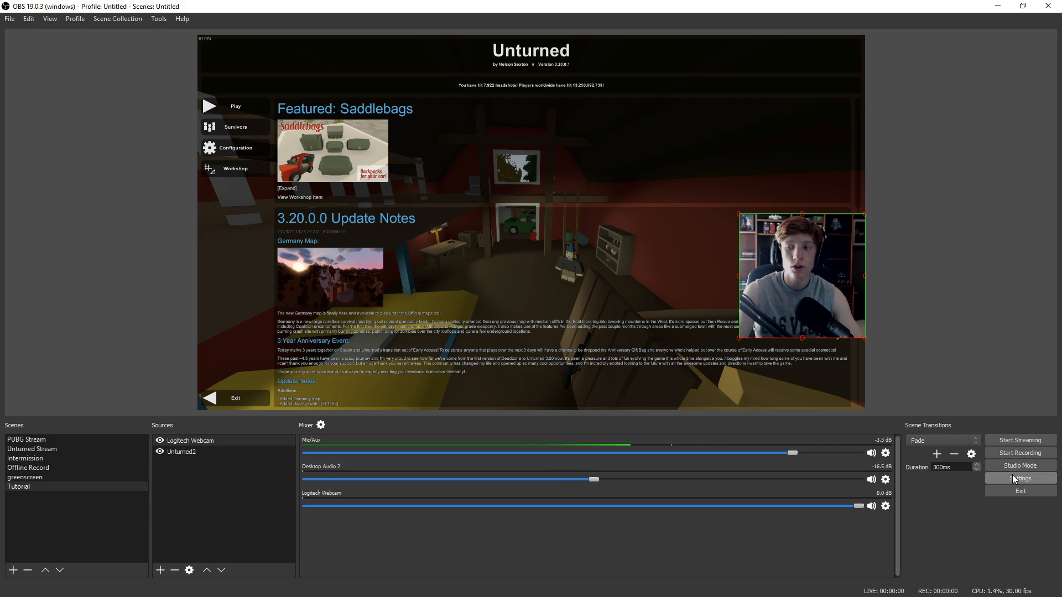
Step: Open the program settings and show the Stream configuration with its service, server and stream key
click(9, 18)
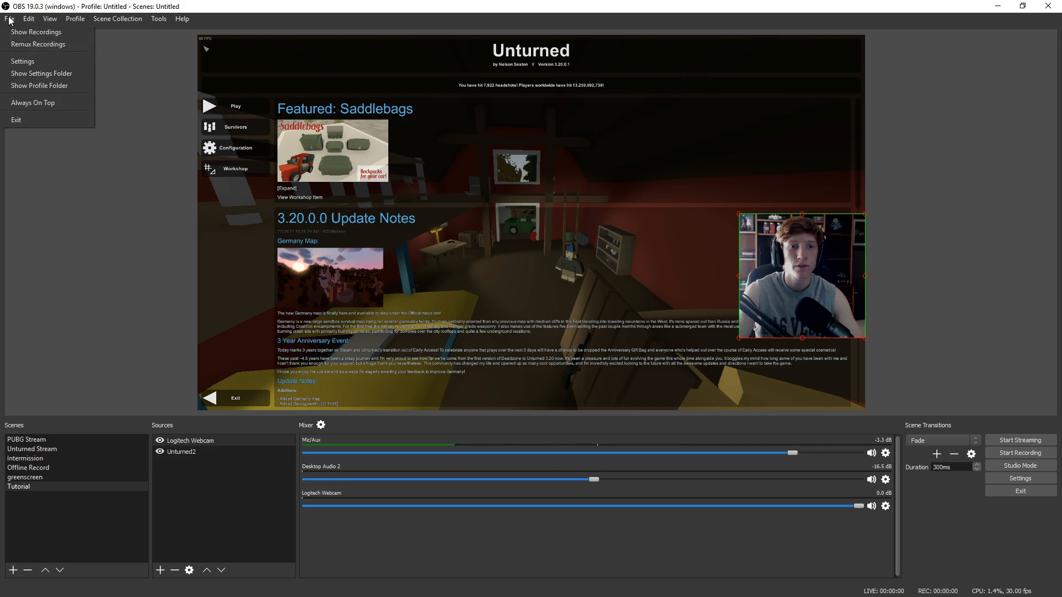
mouse_move(29, 19)
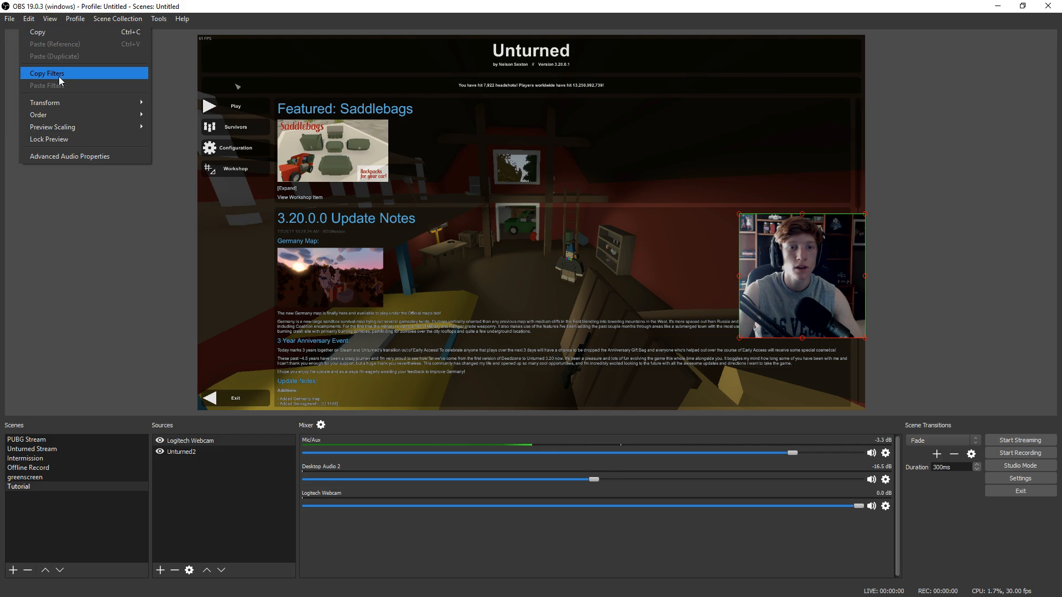
click(31, 62)
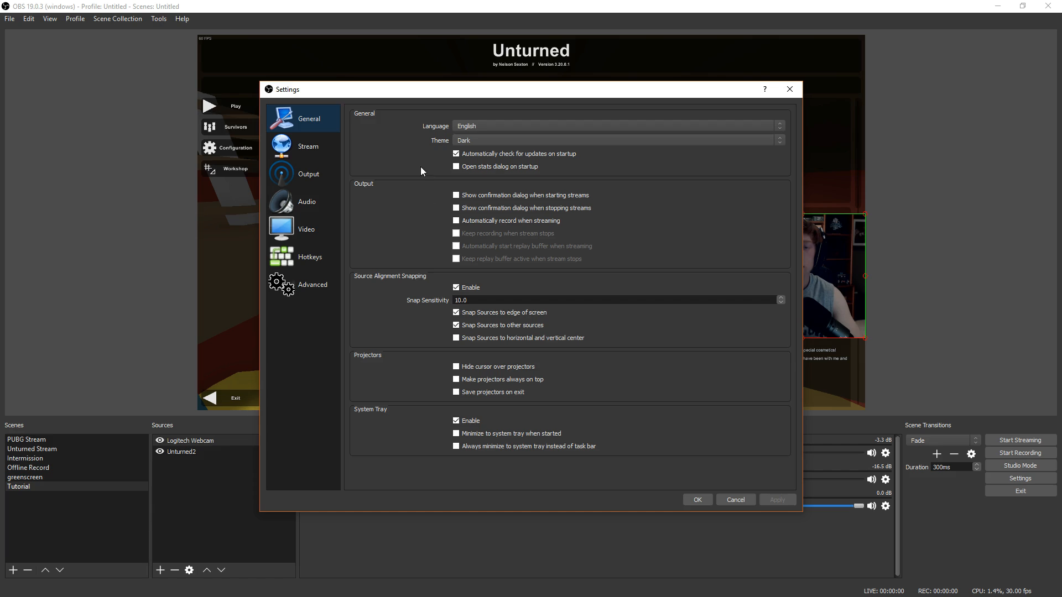
click(327, 151)
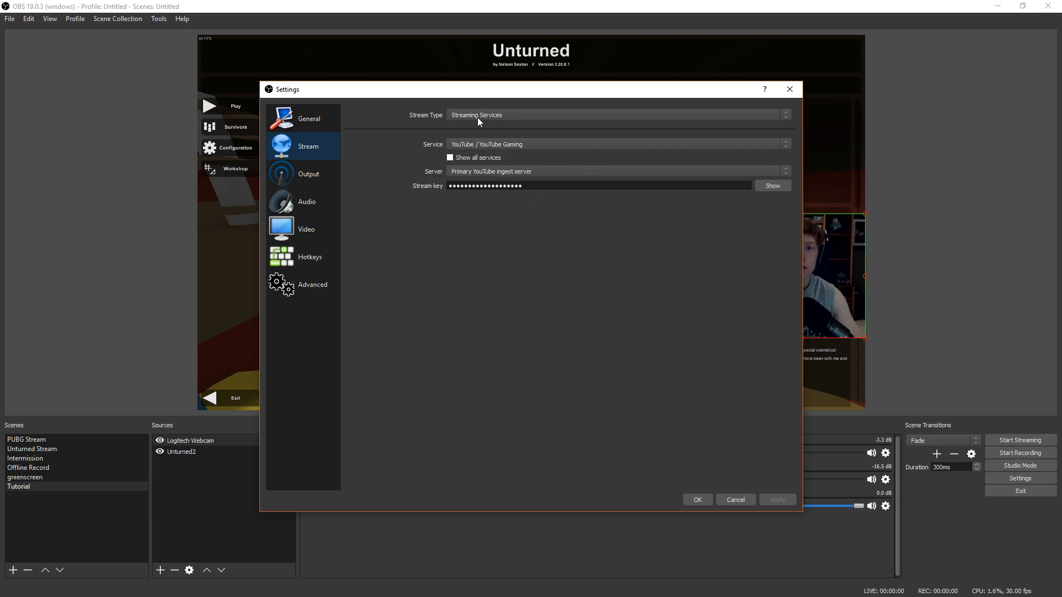
Step: Show the Output streaming settings and choose veryfast as the x264 CPU usage preset
click(313, 178)
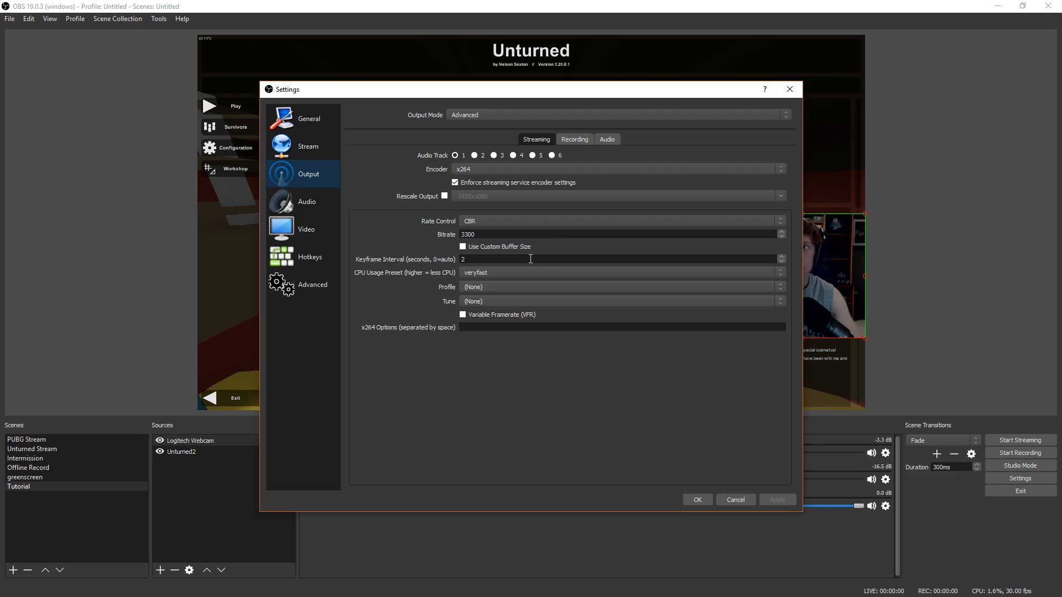
click(506, 273)
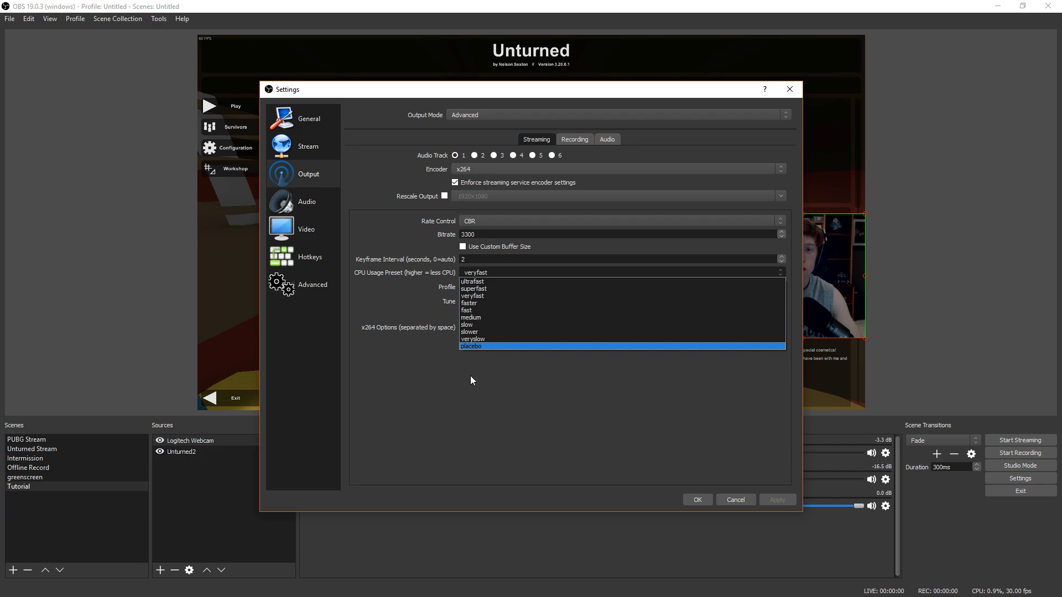
click(441, 423)
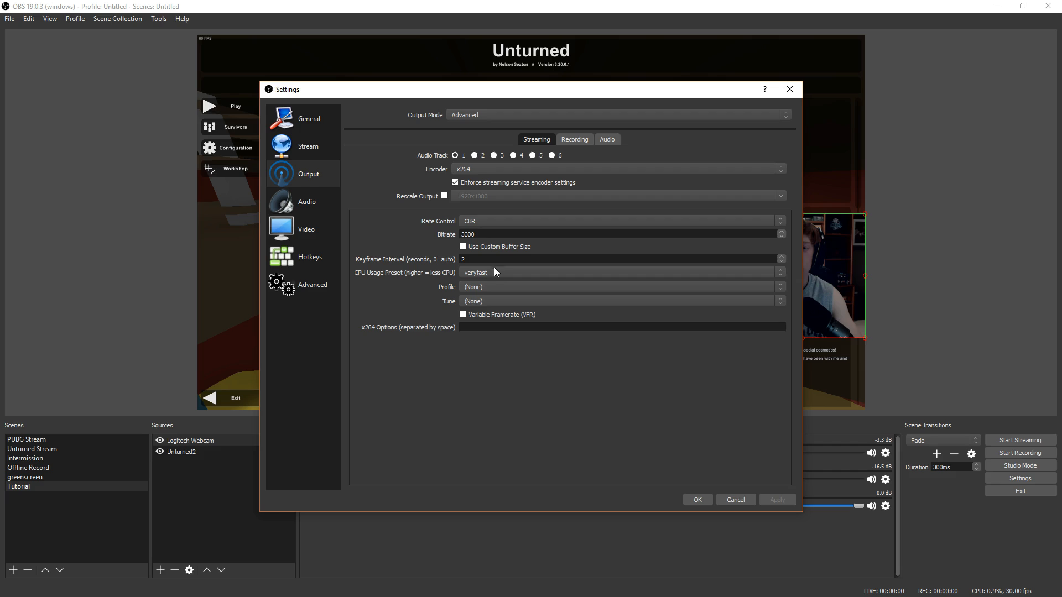
click(491, 271)
click(487, 296)
Step: Review the Output settings for recording and for the audio tracks, moving the settings window clear of the webcam preview
click(575, 140)
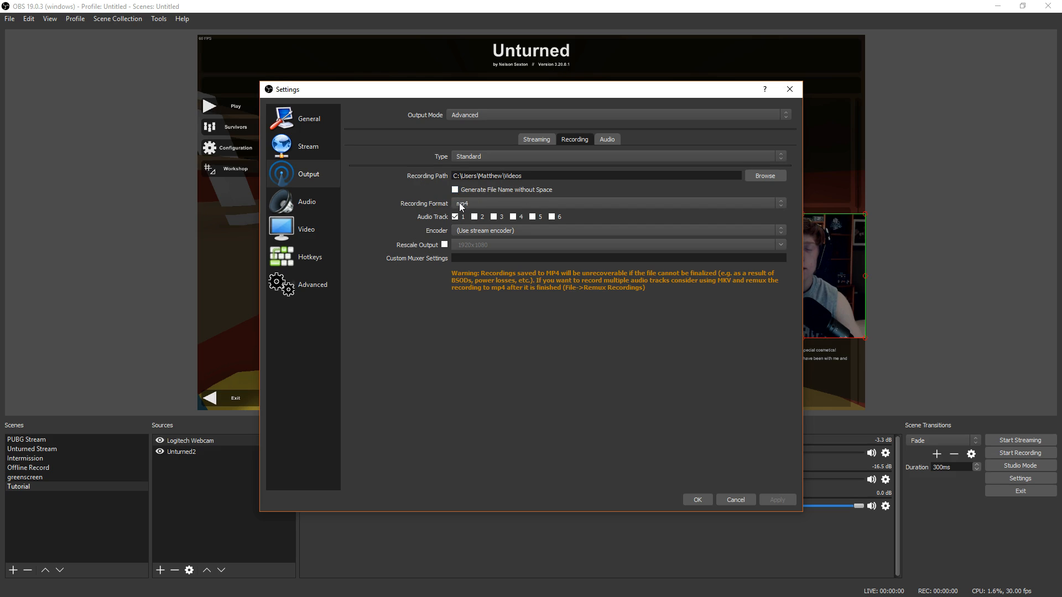
drag(537, 90, 521, 118)
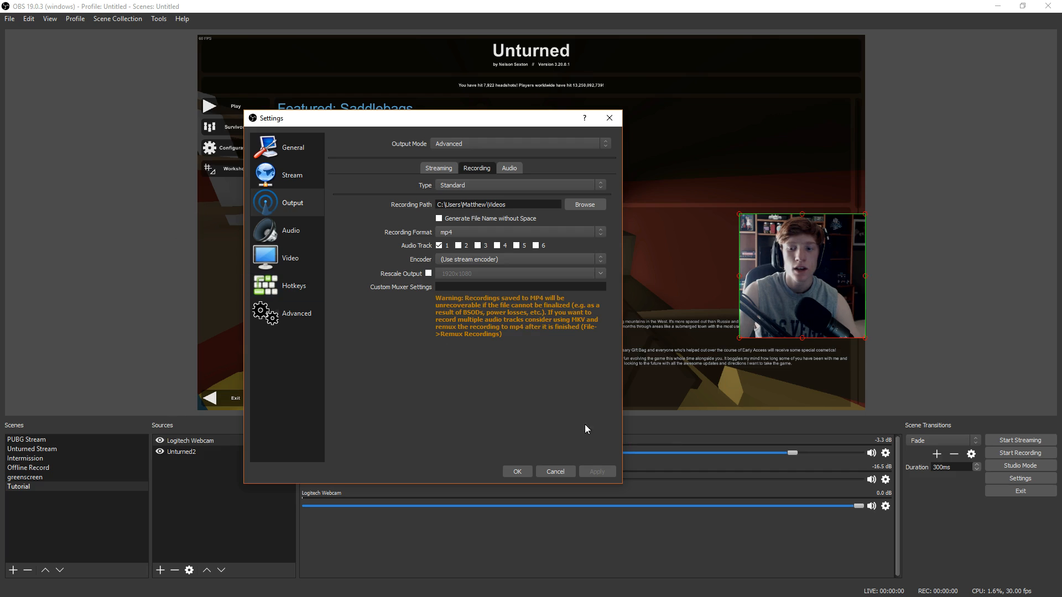
drag(502, 127, 523, 114)
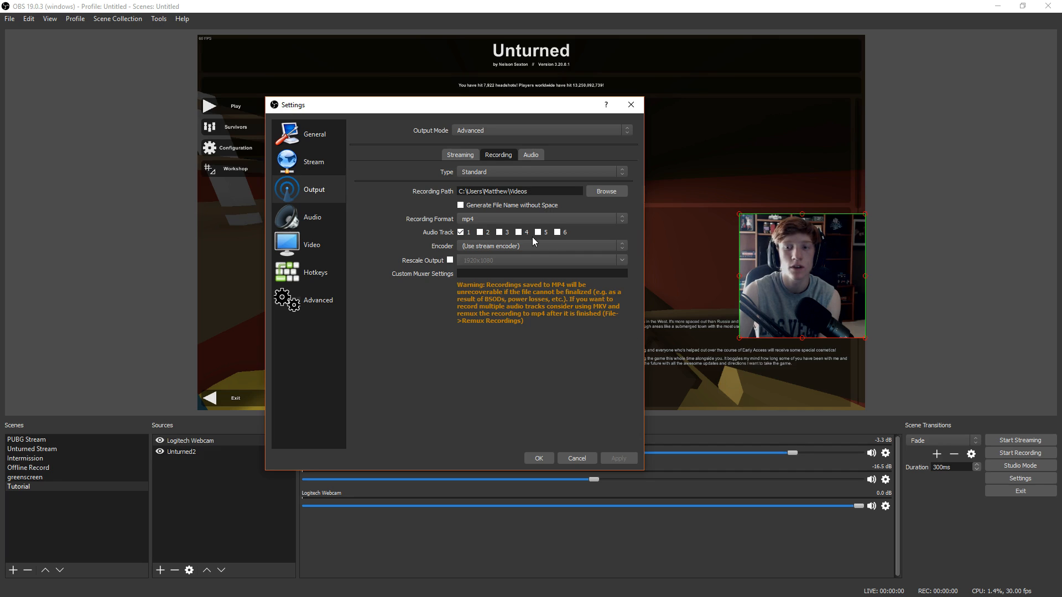
click(529, 155)
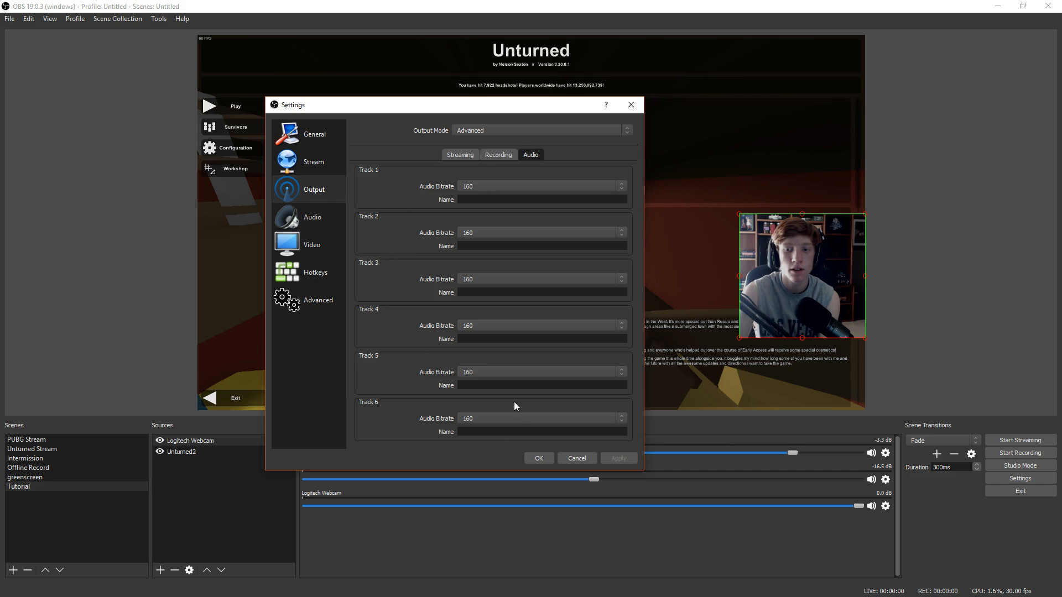
Step: In the audio settings, choose Microphone (3- AT2020USB+) as the Mic/Auxiliary Audio Device
click(294, 220)
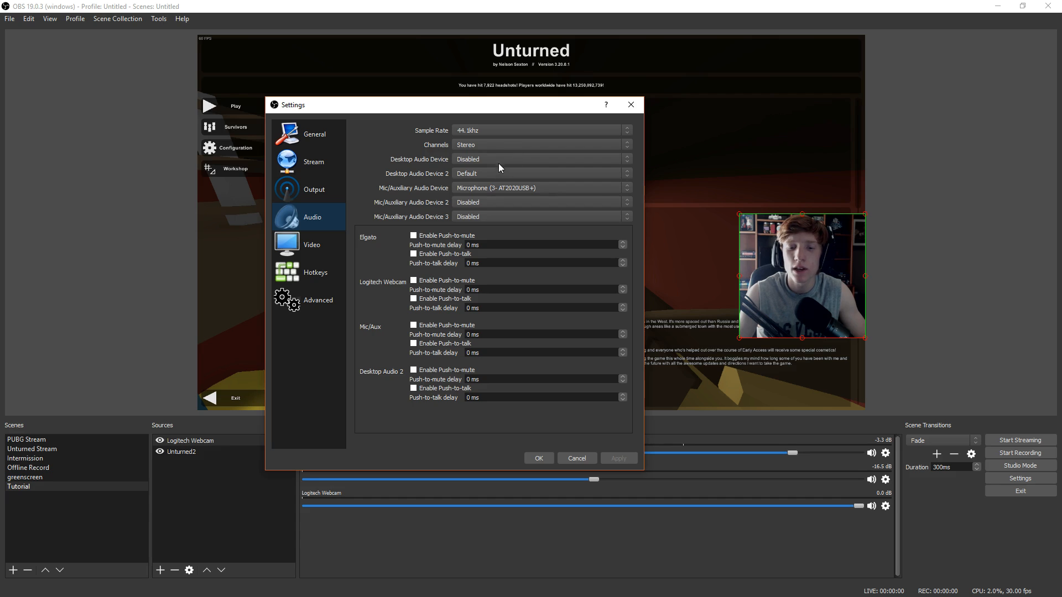
drag(419, 108, 393, 123)
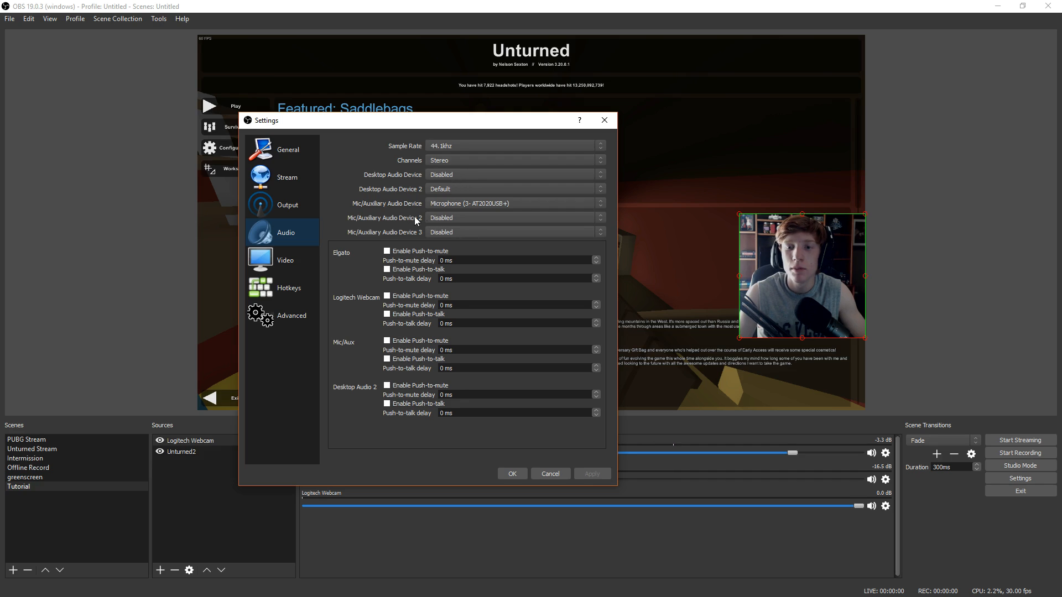
click(537, 203)
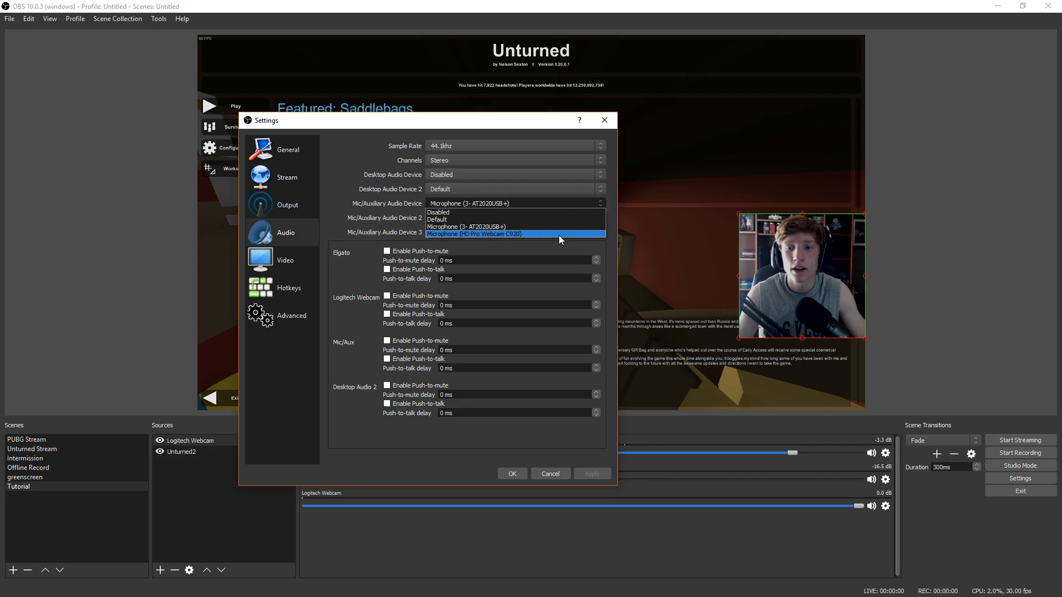
click(519, 227)
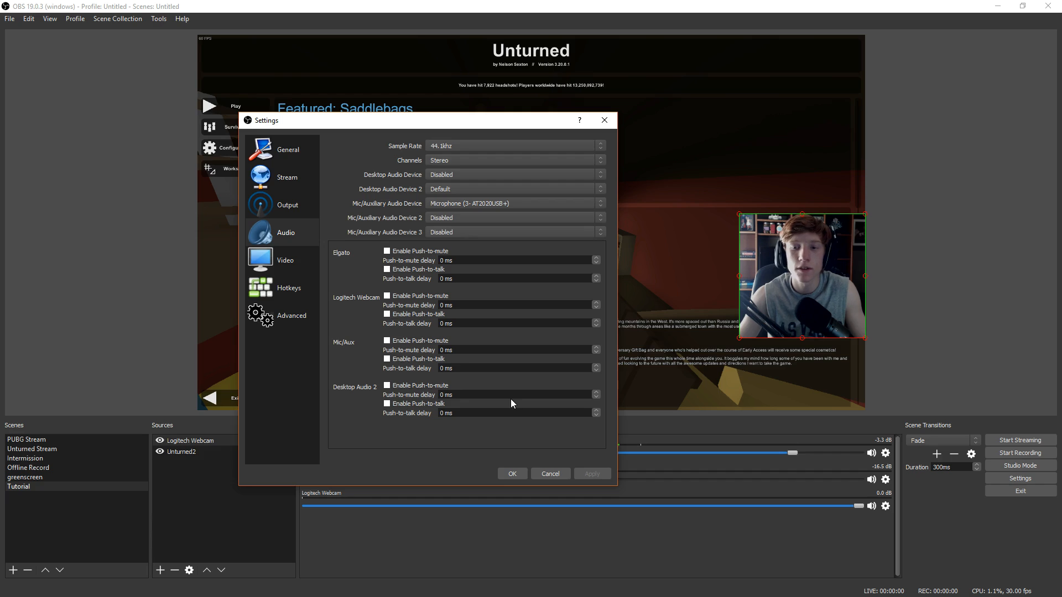
Step: Review the video resolution, downscale filter and FPS settings, and look through the hotkey assignments
click(283, 252)
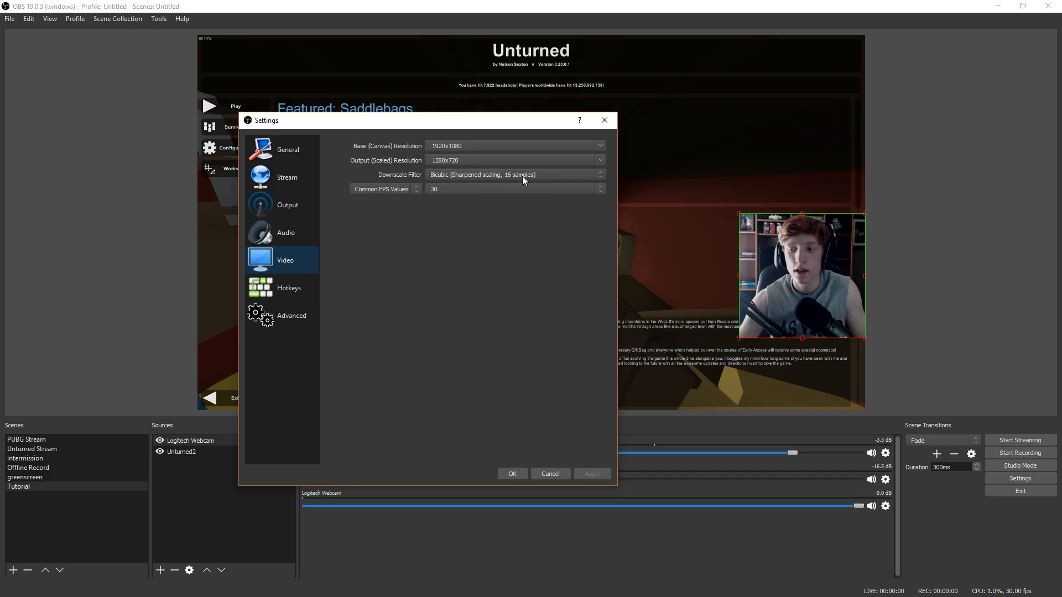
click(294, 295)
scroll(374, 237, down, 5)
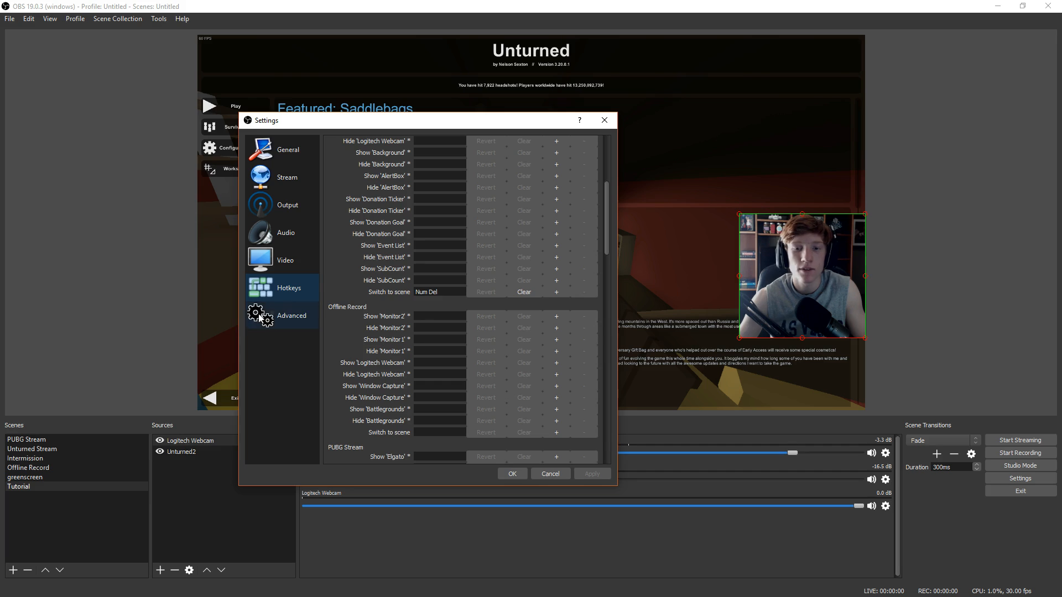
scroll(408, 294, down, 3)
Step: Look through the advanced settings down to the network options and accept the program settings
click(285, 322)
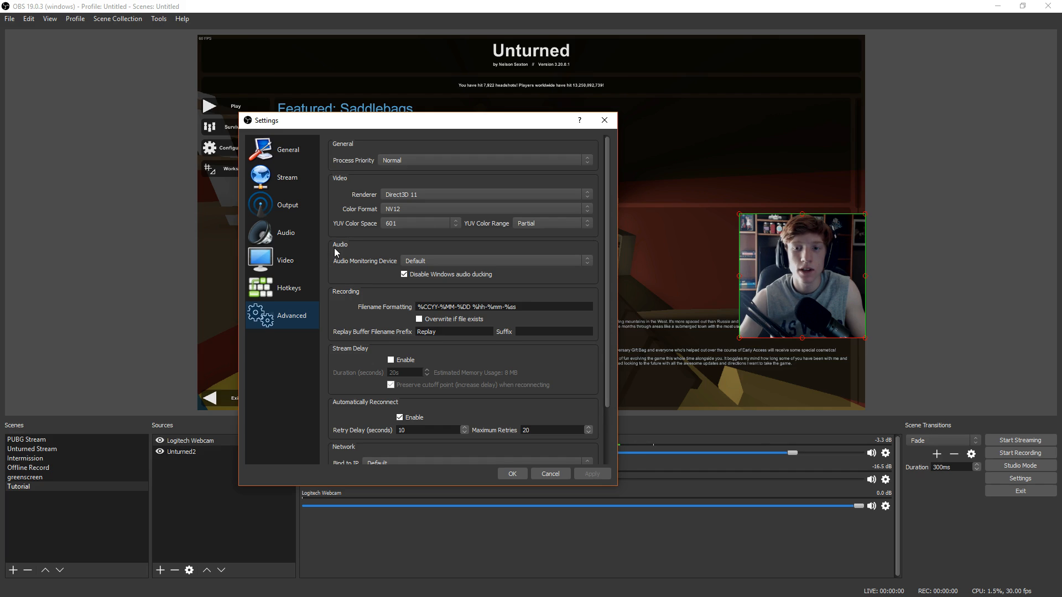
scroll(336, 253, down, 1)
scroll(335, 252, up, 1)
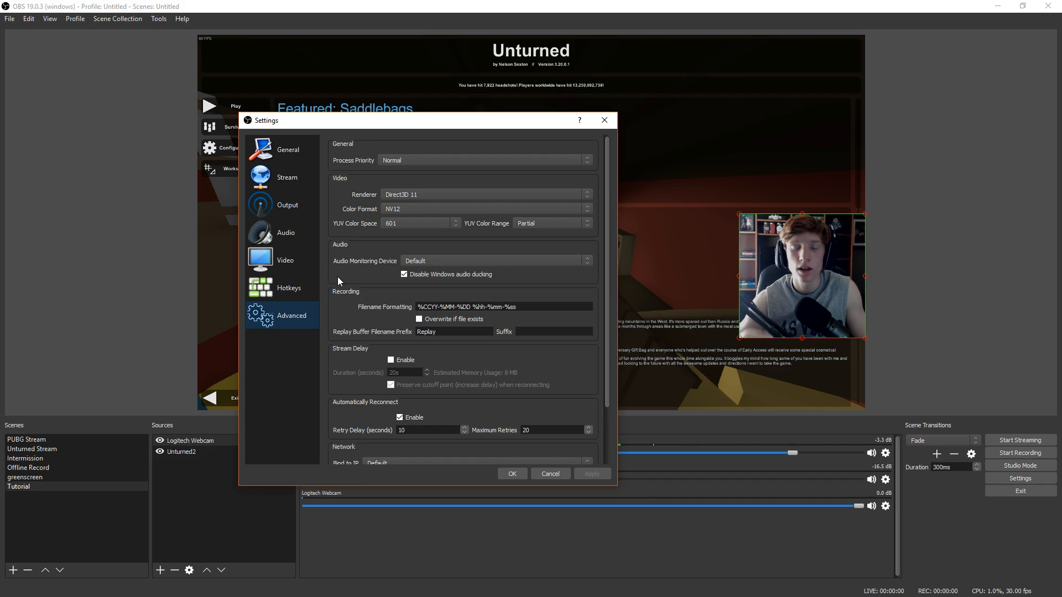
scroll(330, 268, down, 3)
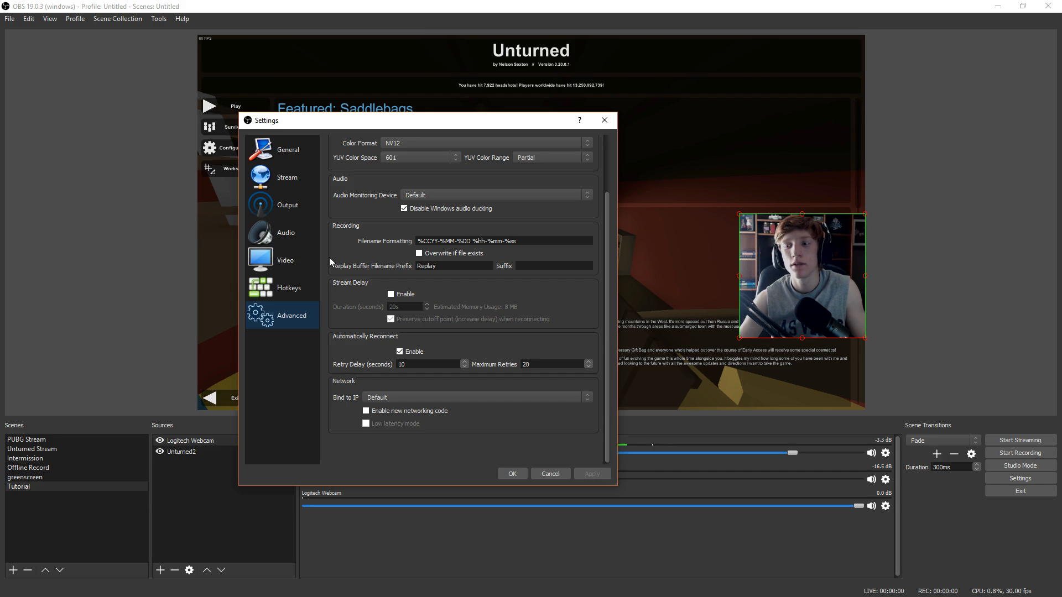
click(514, 474)
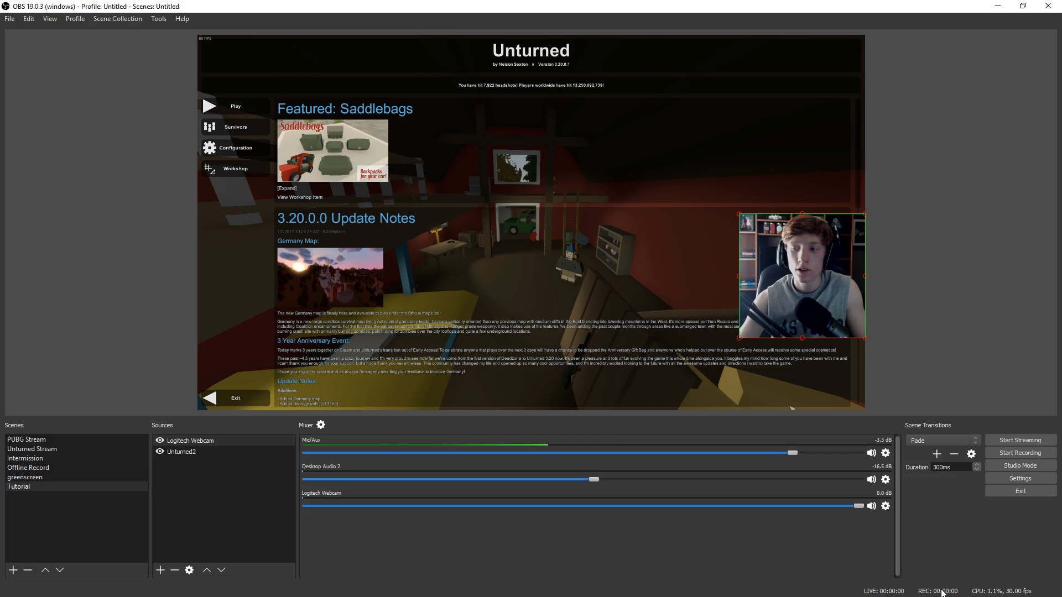
Step: Make a short test recording of the Tutorial scene, stop it, and select that scene
click(1021, 453)
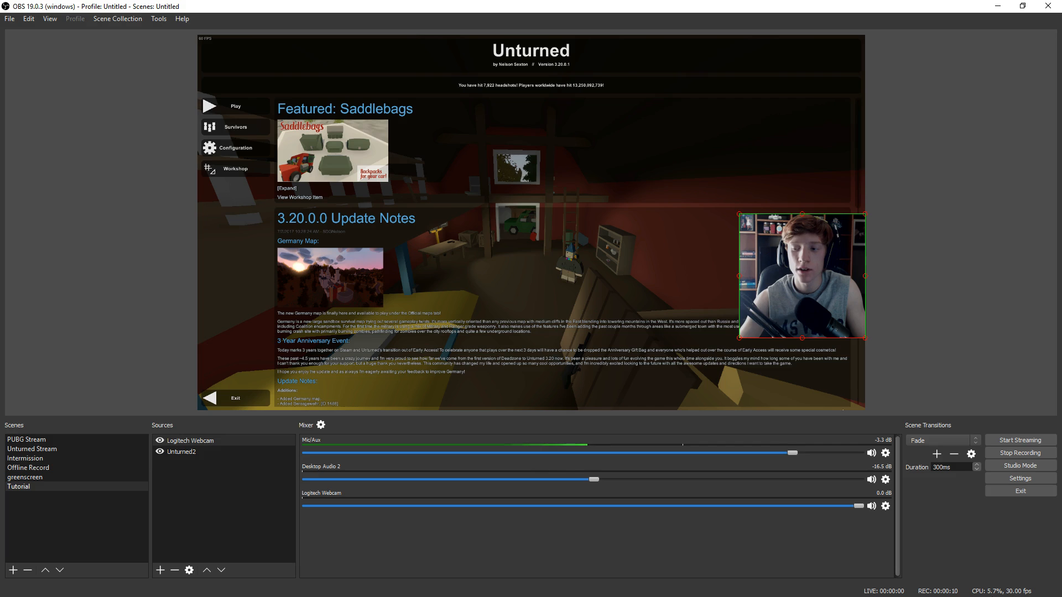
click(1020, 453)
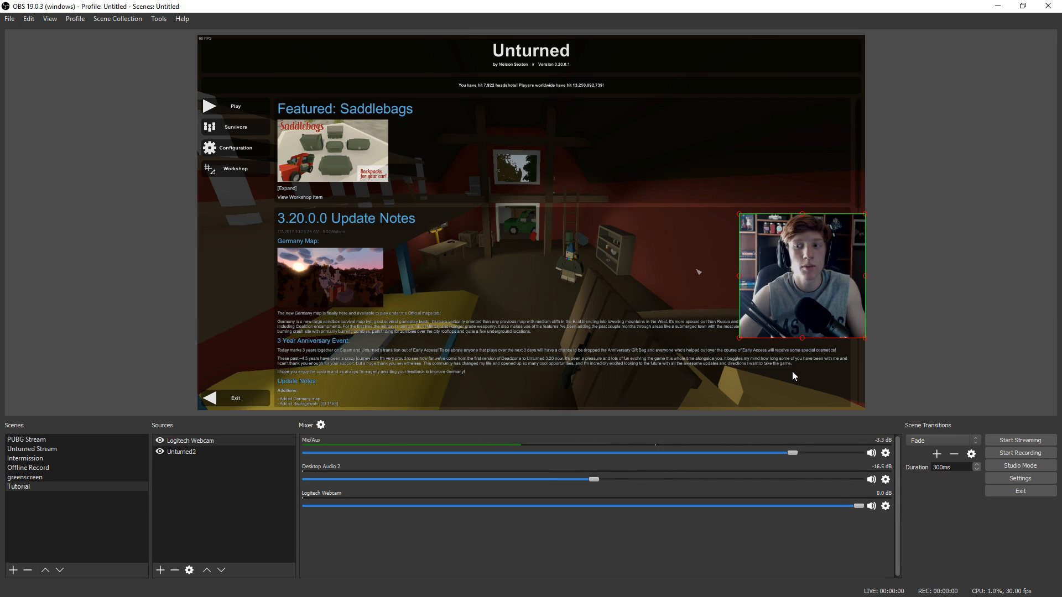
click(43, 486)
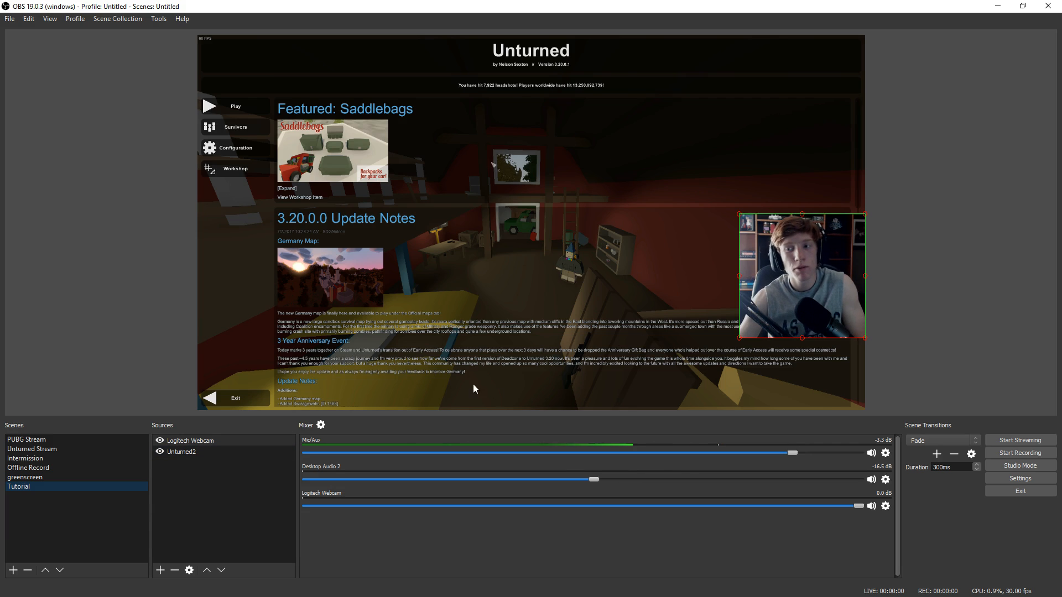
Step: Add a new image source named UToverlay2 using UTSTream from the Overlays folder, and check it by hiding and reshowing it
click(161, 570)
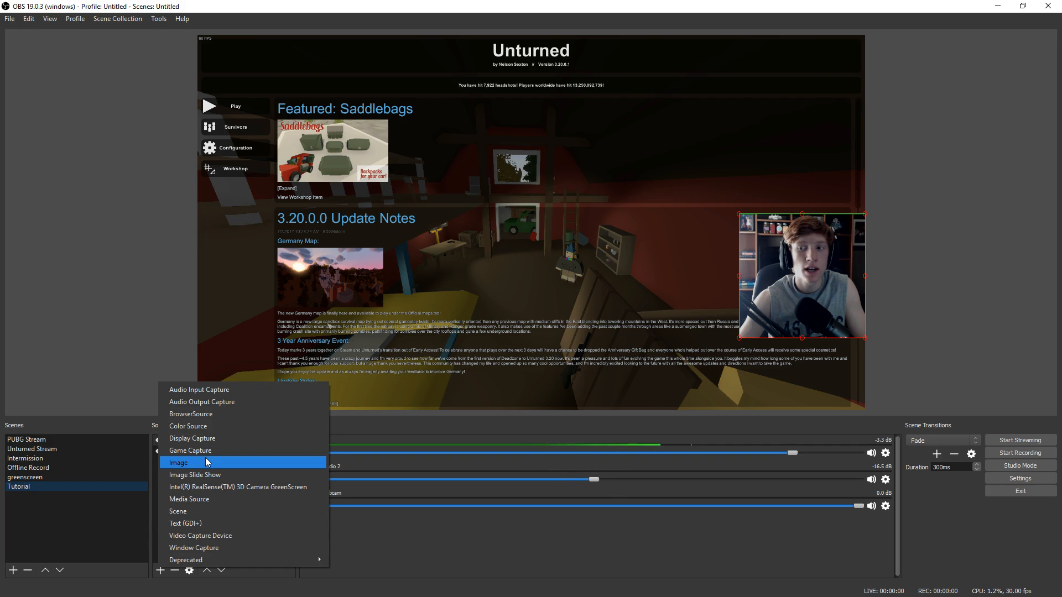
click(206, 463)
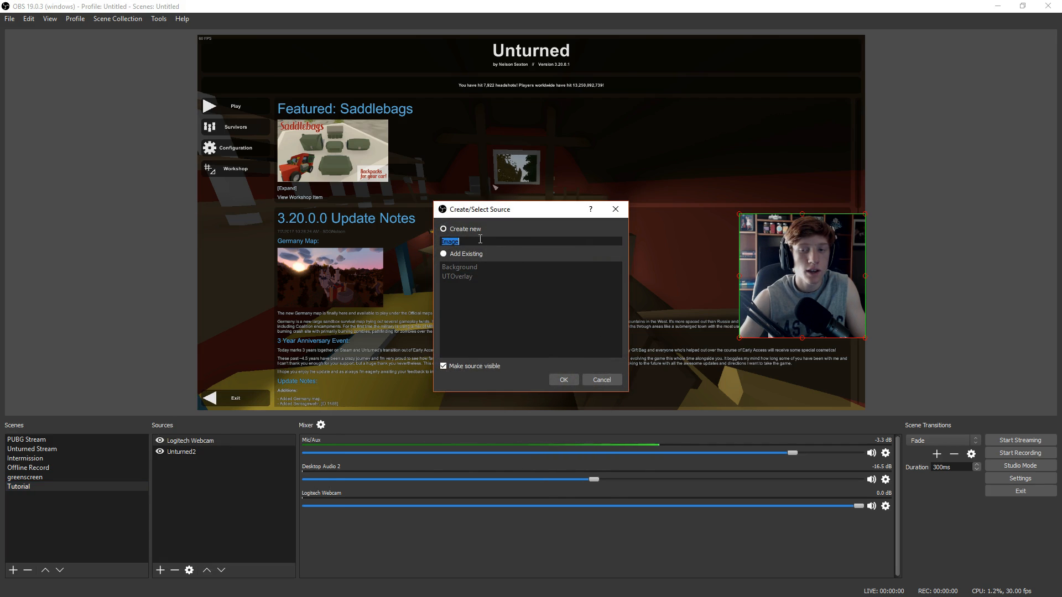
text(UT)
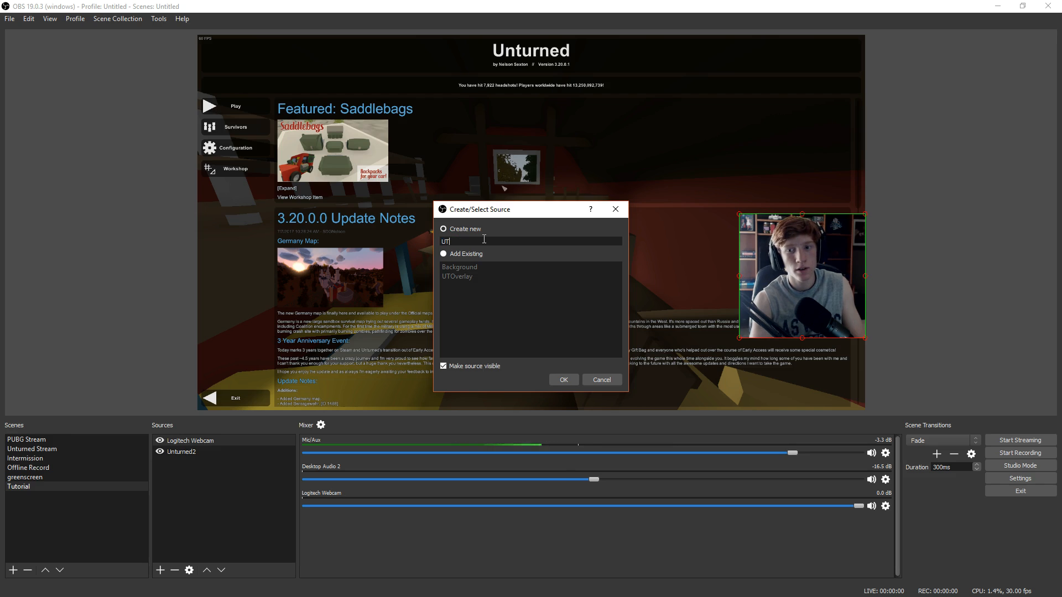
text(overlay2)
key(Return)
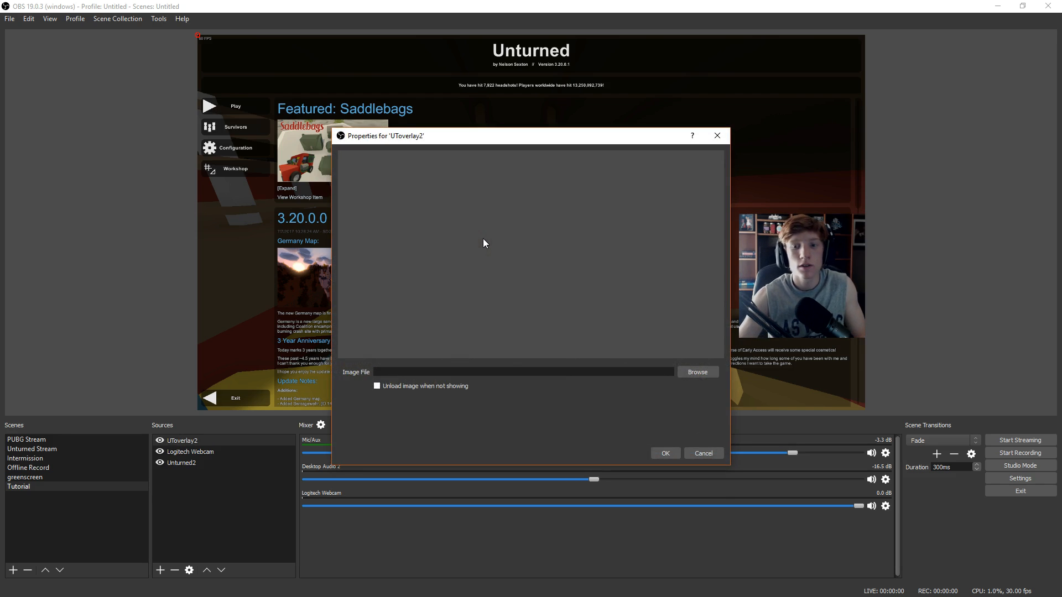
click(684, 373)
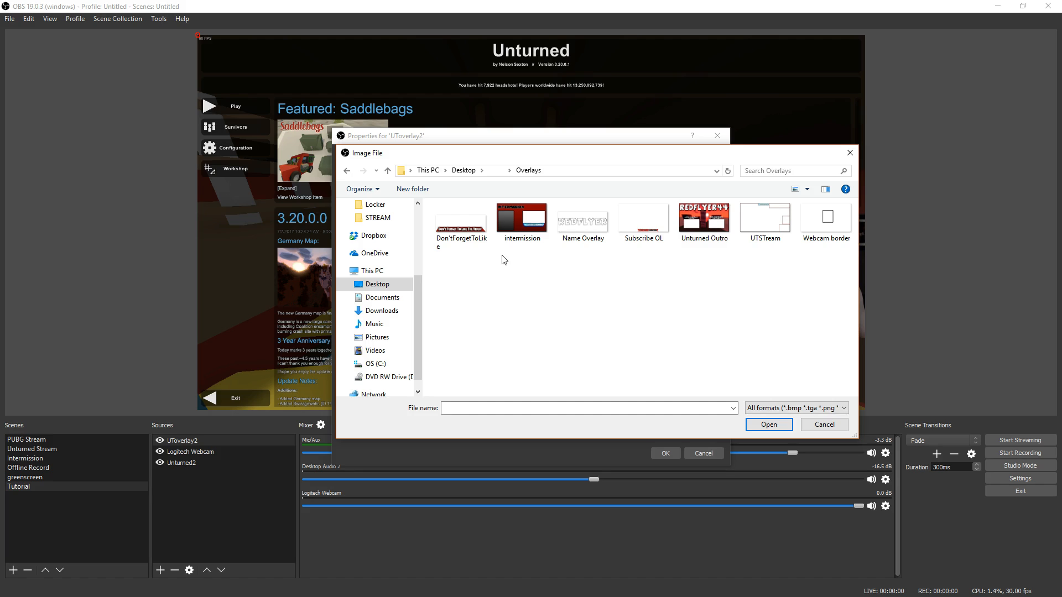
double_click(778, 211)
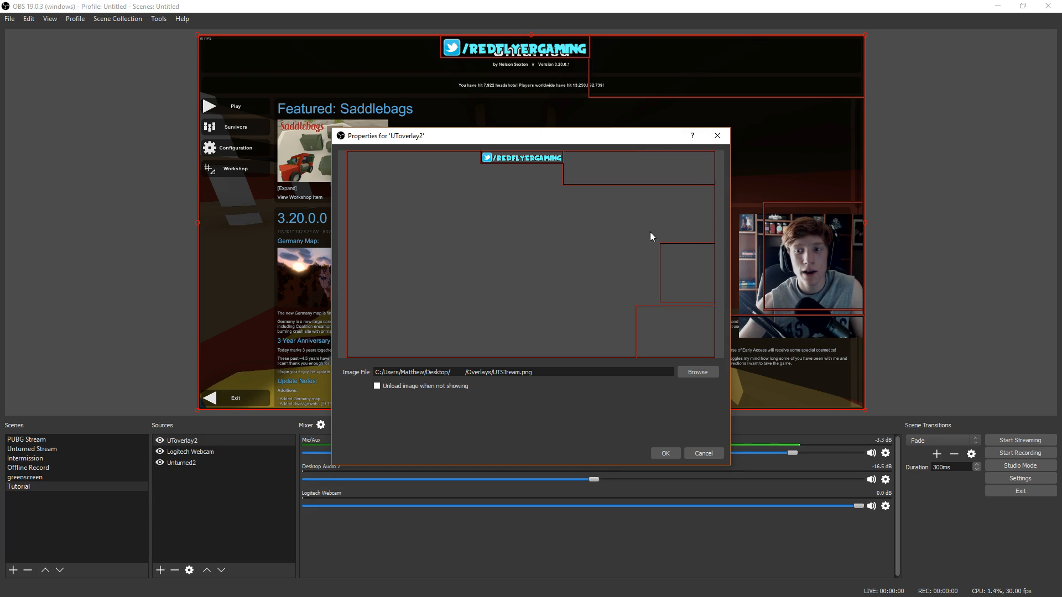
click(666, 453)
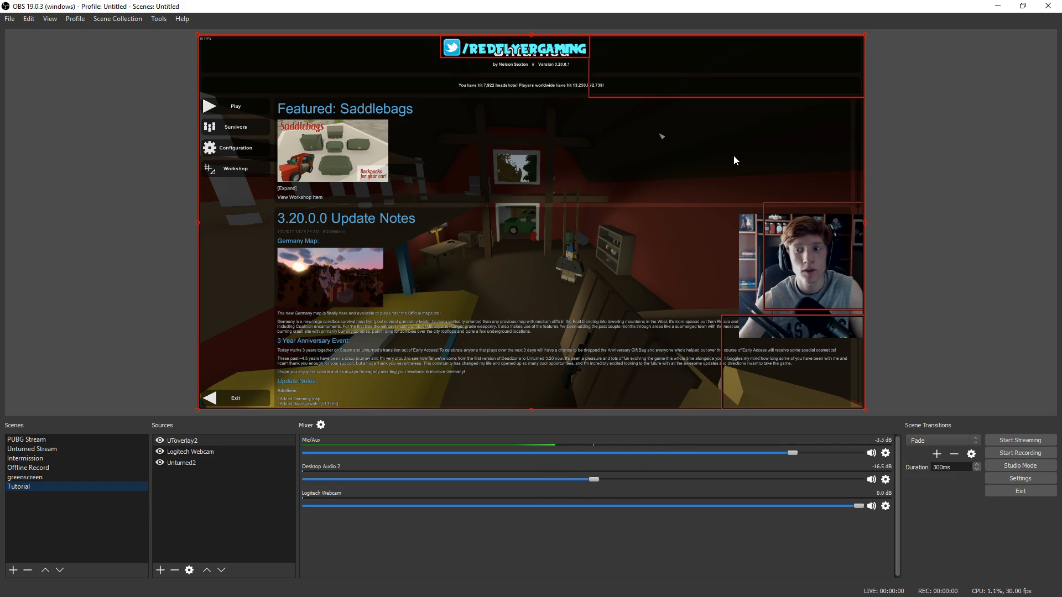
click(160, 441)
click(160, 441)
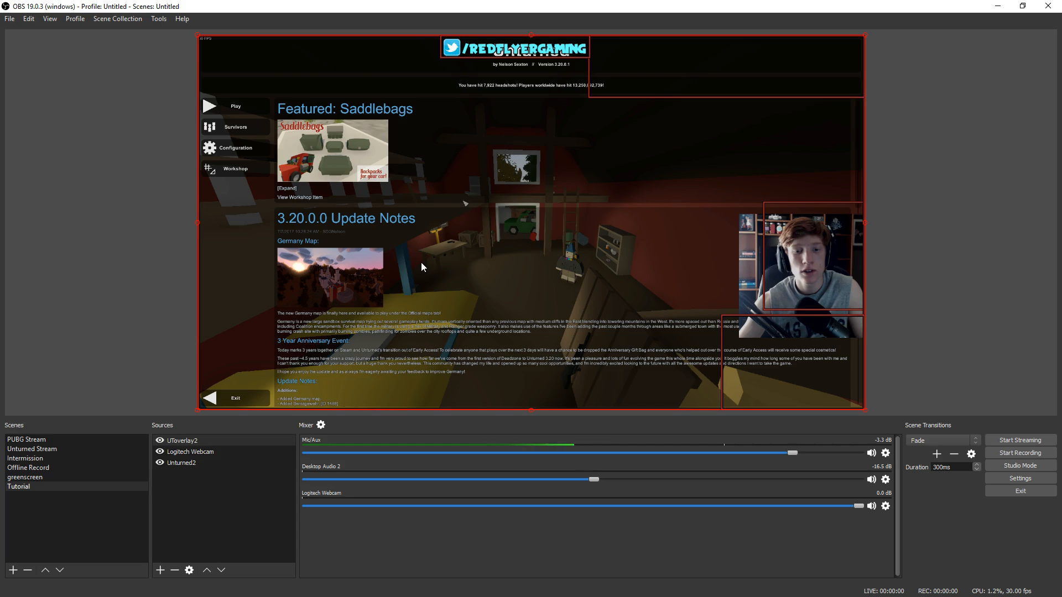
Step: Move the Logitech Webcam picture behind the overlay's webcam frame and crop all four edges to fit the frame
click(214, 449)
drag(789, 304, 811, 270)
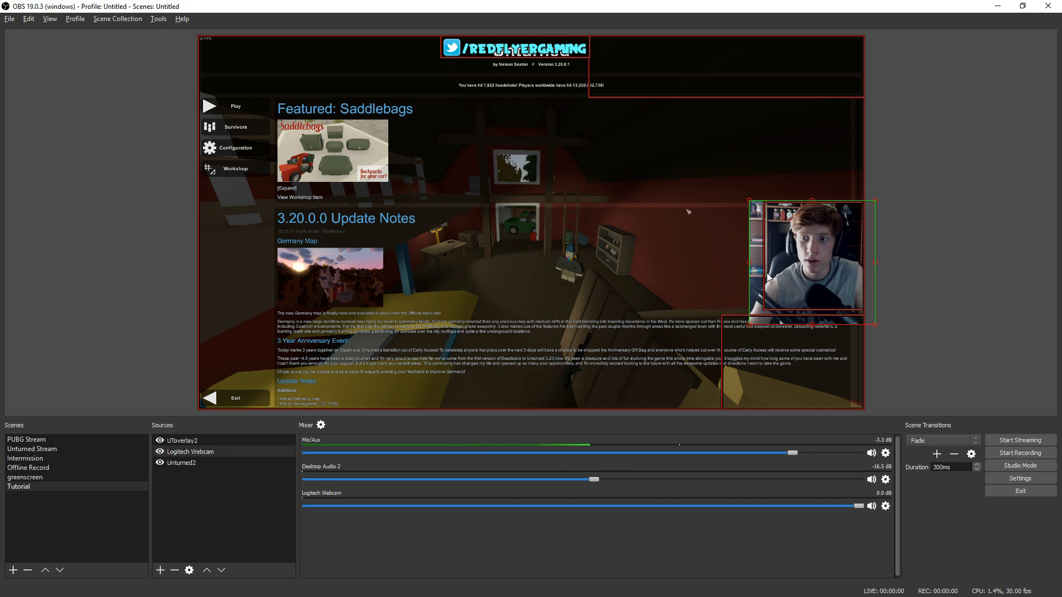
mouse_move(751, 268)
mouse_down()
mouse_move(777, 266)
mouse_move(765, 266)
mouse_up()
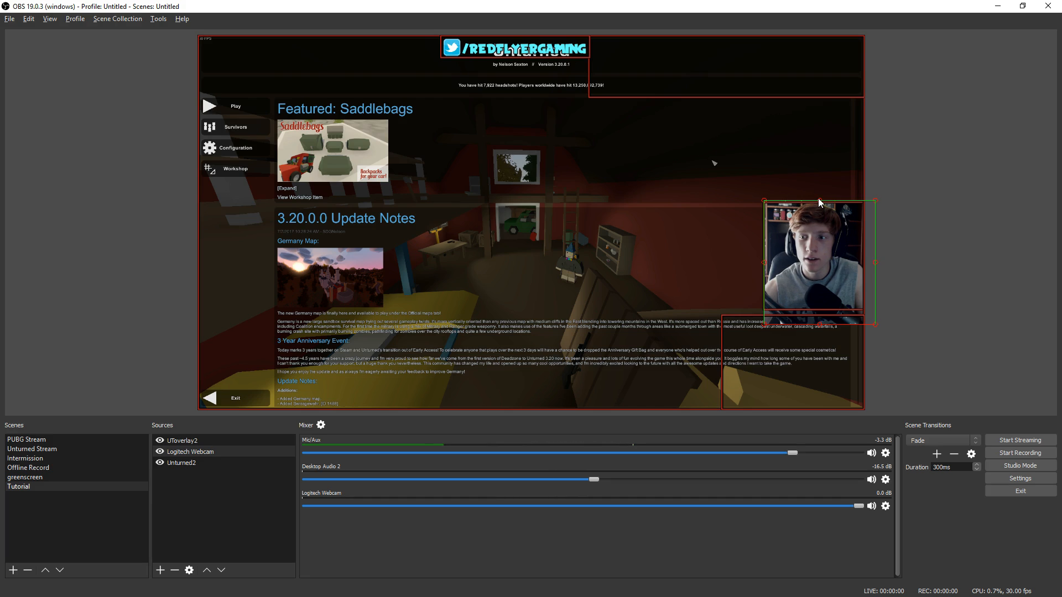
drag(818, 201, 816, 205)
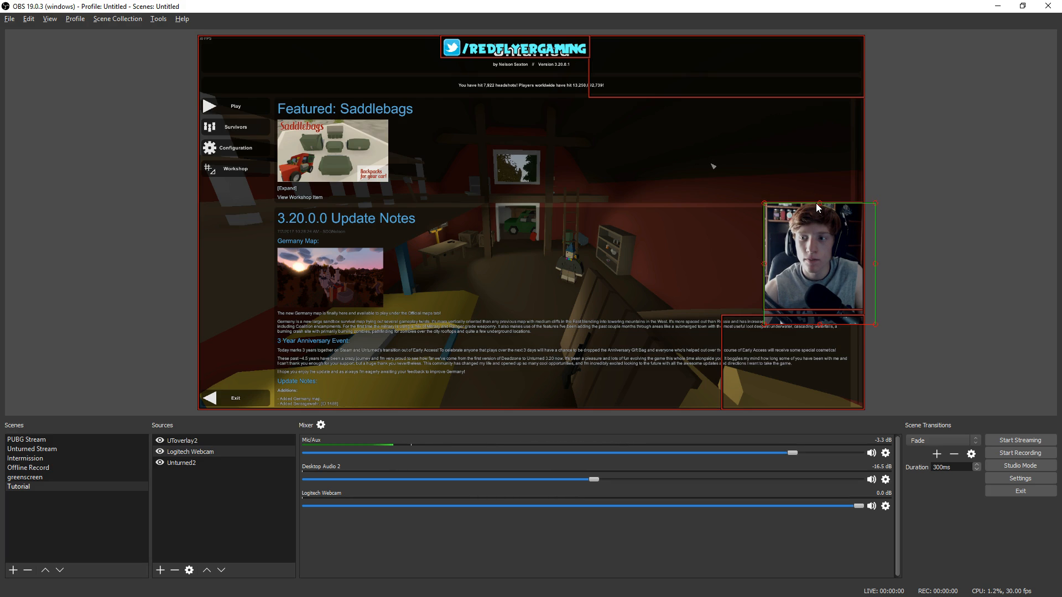
drag(875, 263, 864, 266)
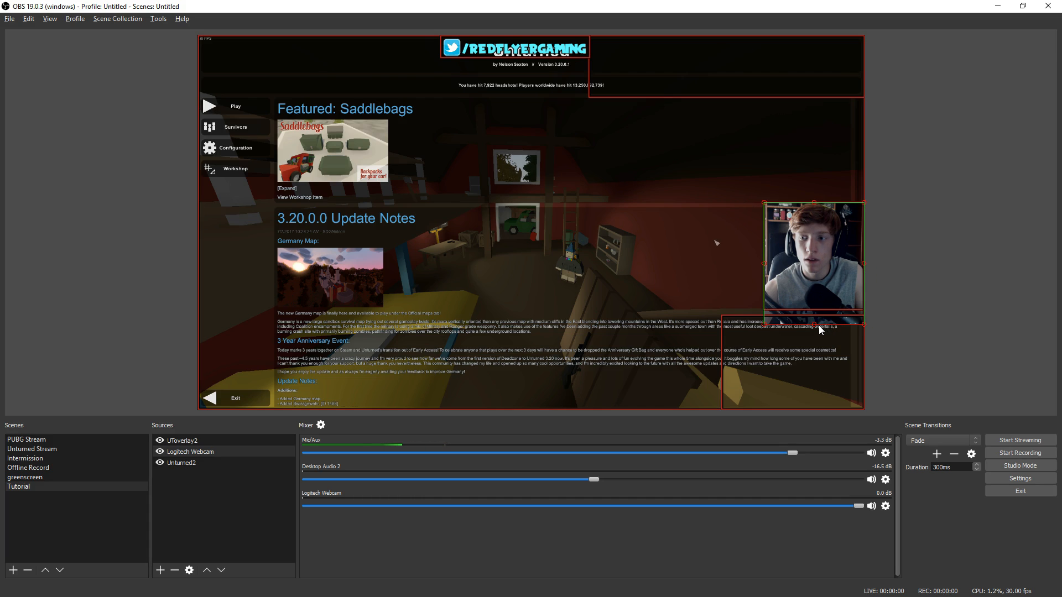
drag(816, 326, 816, 309)
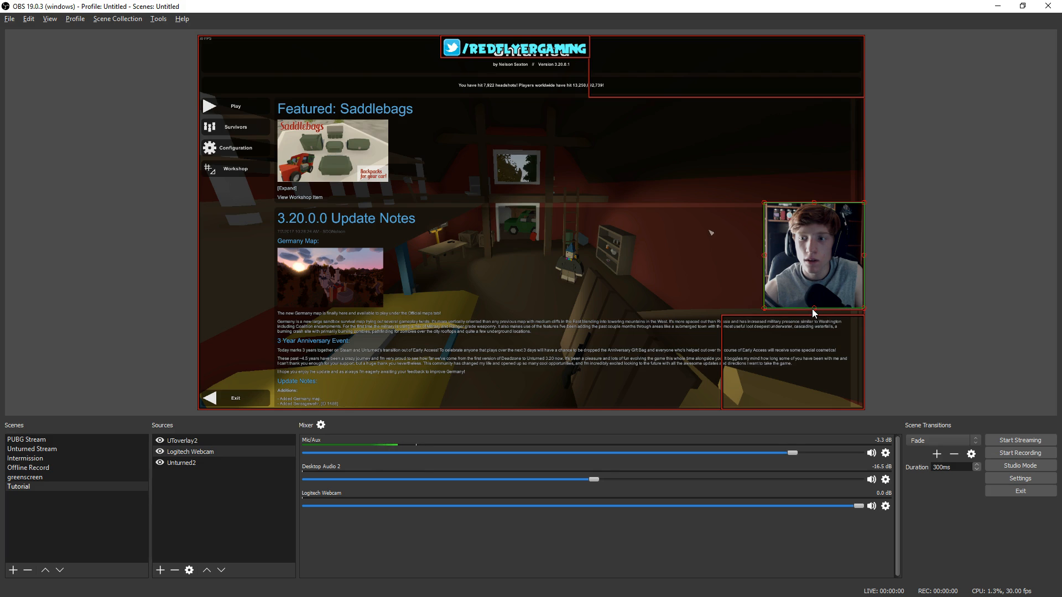
click(907, 298)
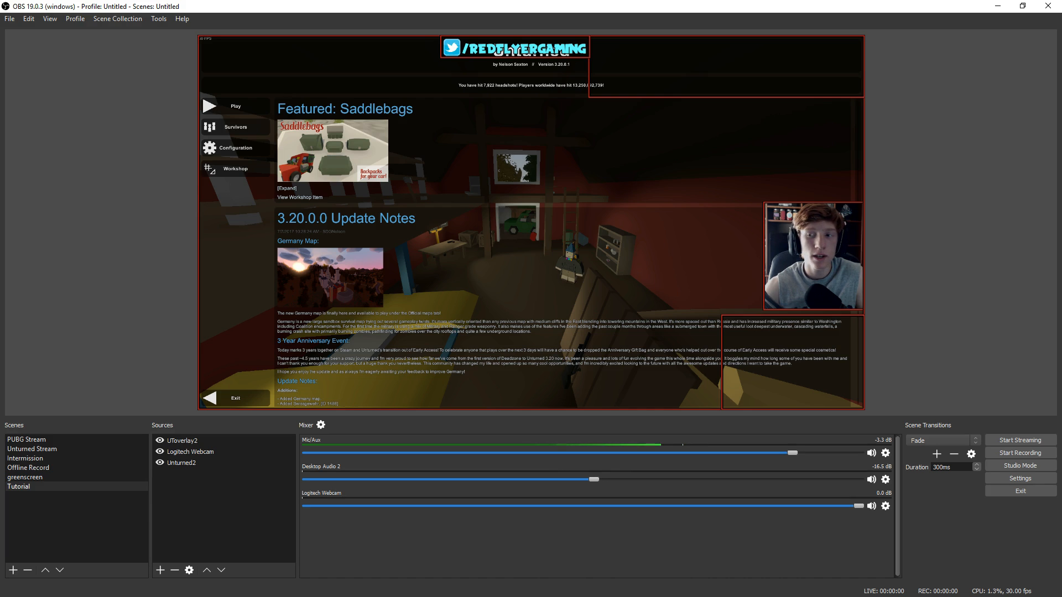
Step: Switch to the Streamlabs dashboard in the browser, open the Event List widget page with its widget URL, and return to OBS
drag(0, 202, 517, 2)
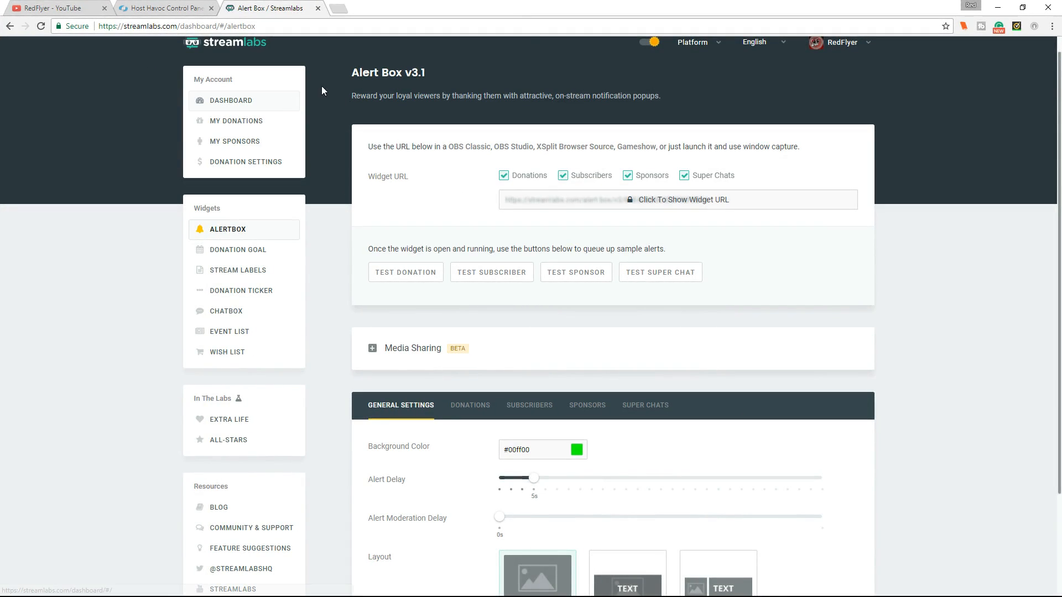
click(862, 43)
click(1031, 142)
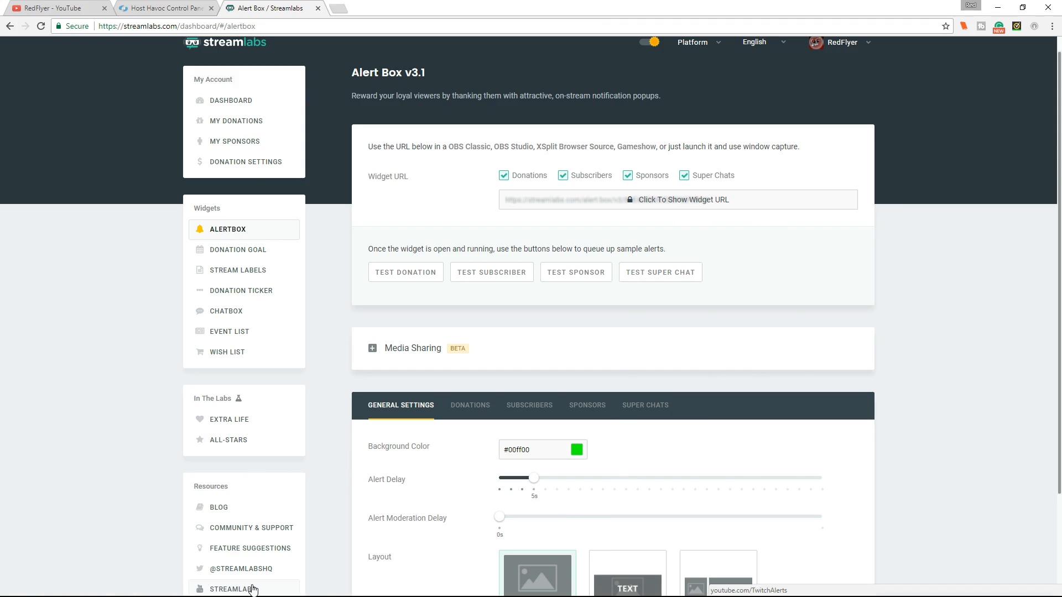
scroll(177, 333, up, 1)
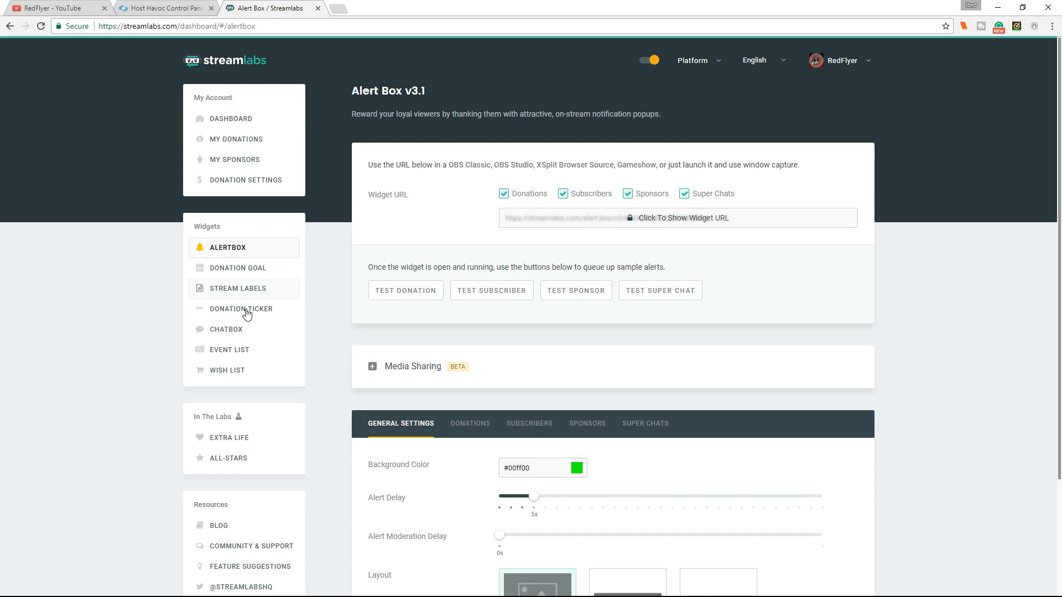
click(245, 349)
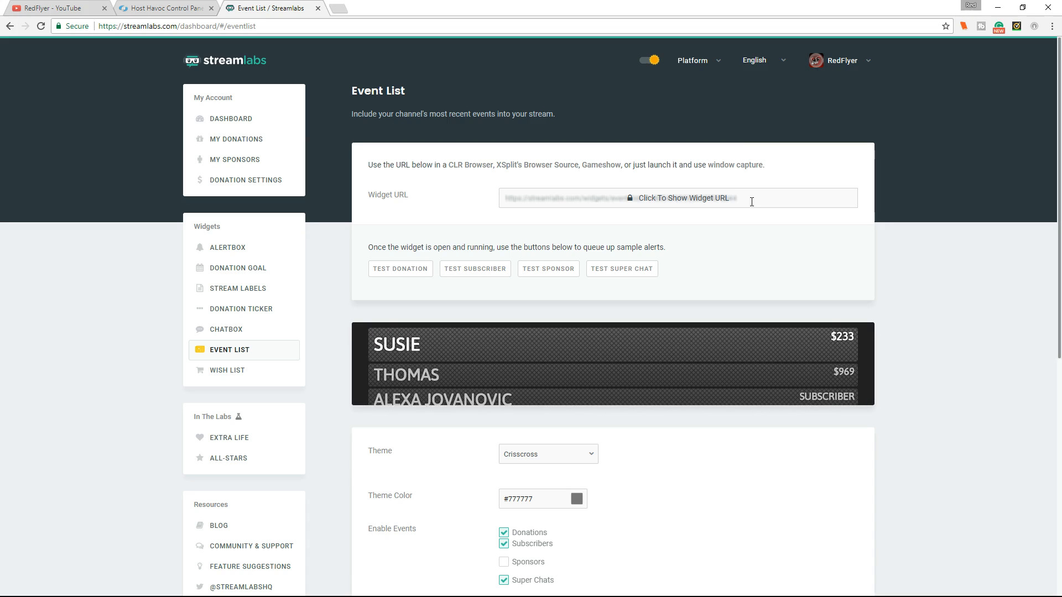
drag(907, 7, 0, 318)
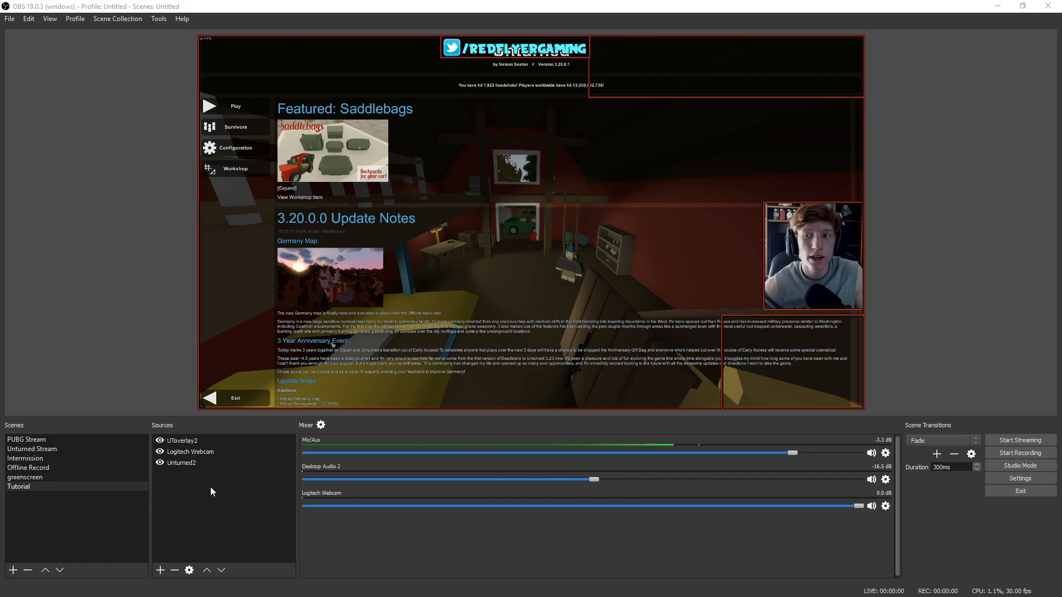
Step: Add a new browser source named EventList2 to the Tutorial scene
click(160, 570)
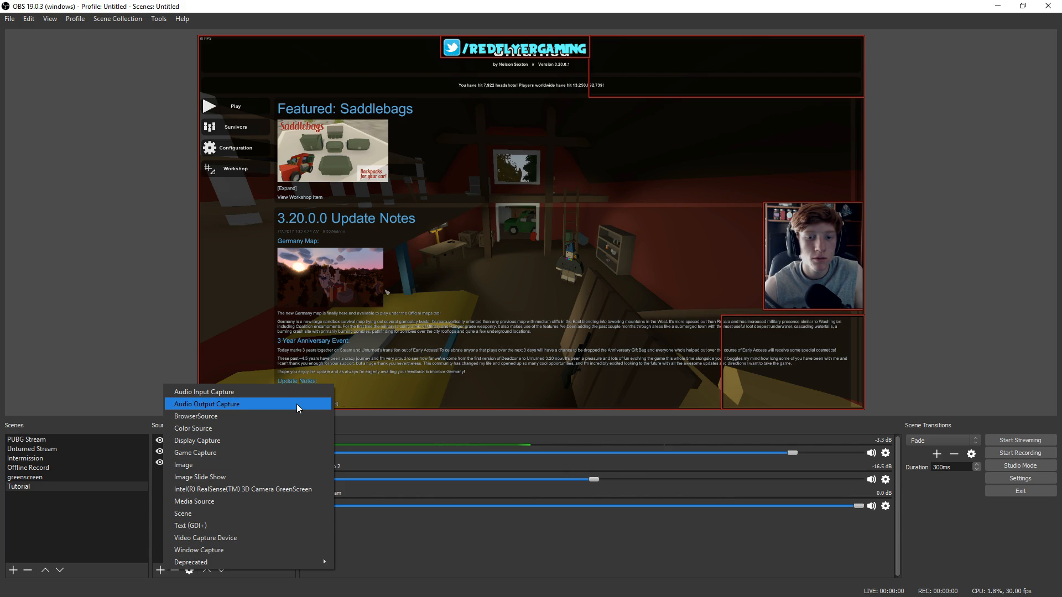
click(264, 416)
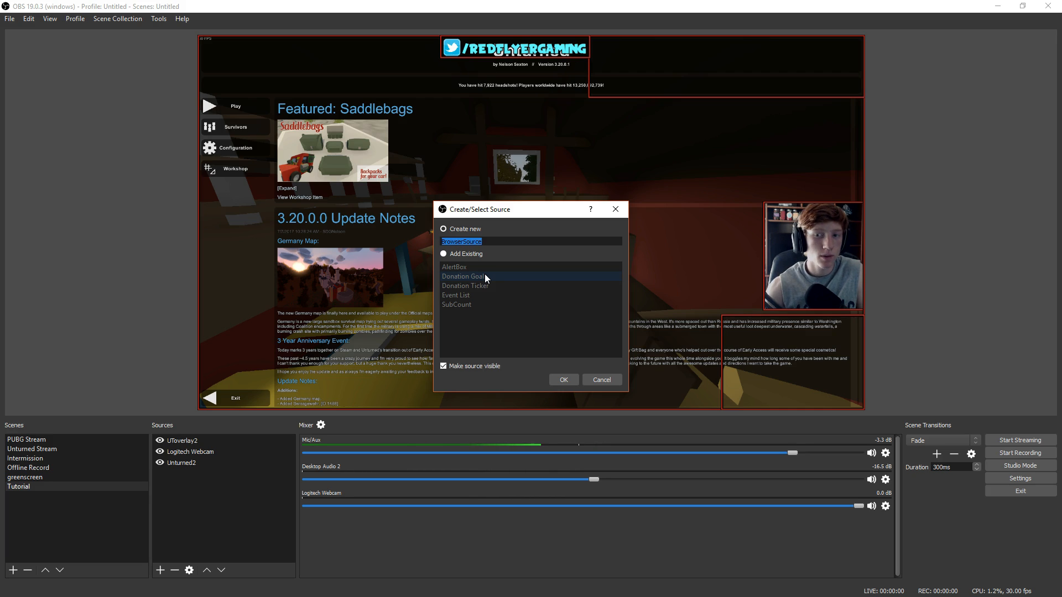
text(EventList2)
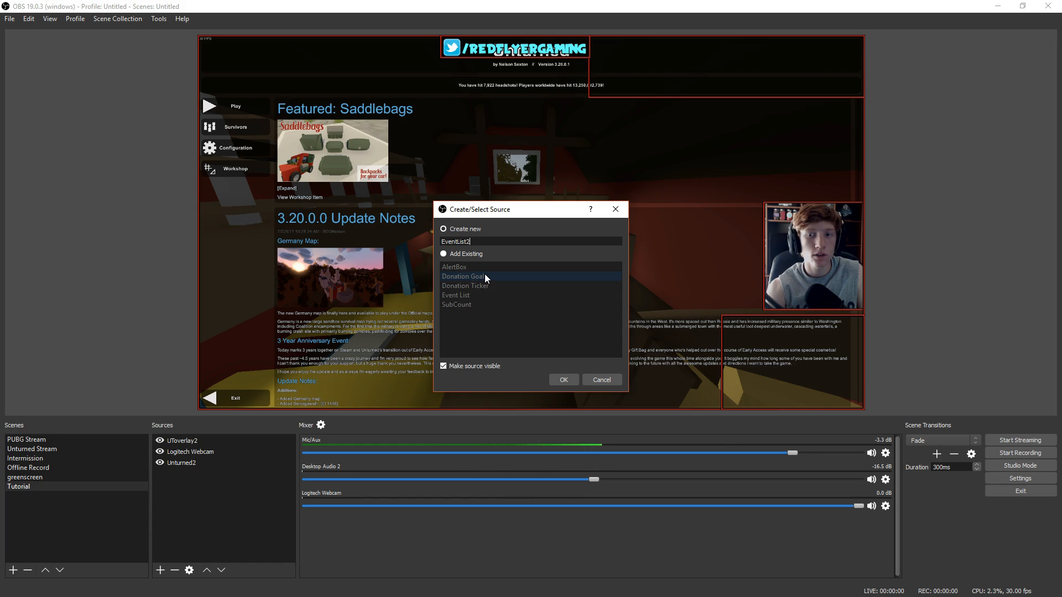
key(Return)
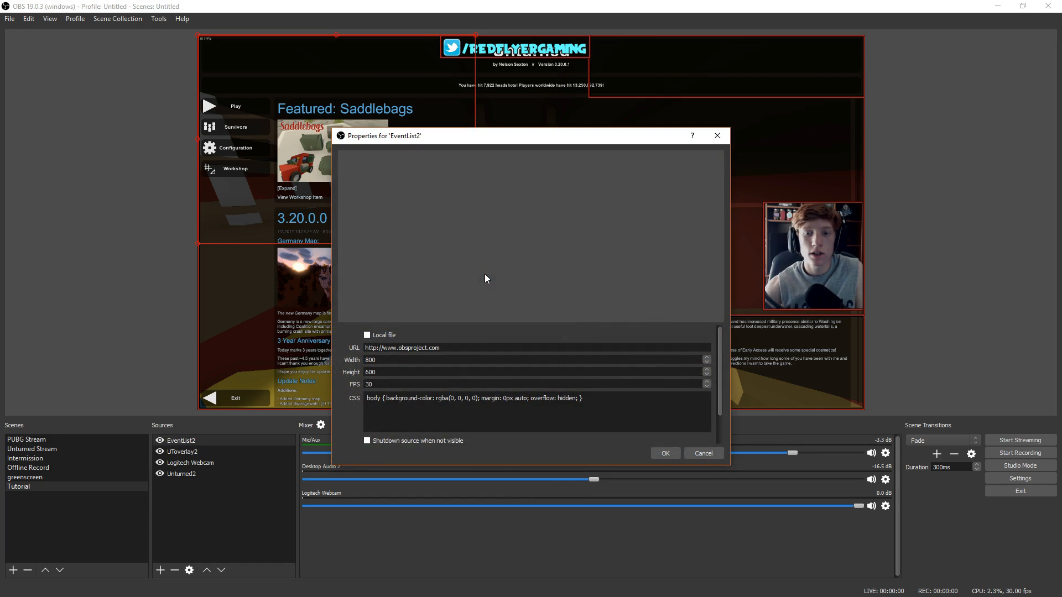
Step: Replace the default URL of EventList2 with the private Streamlabs event list widget URL and close its properties
drag(451, 352, 352, 352)
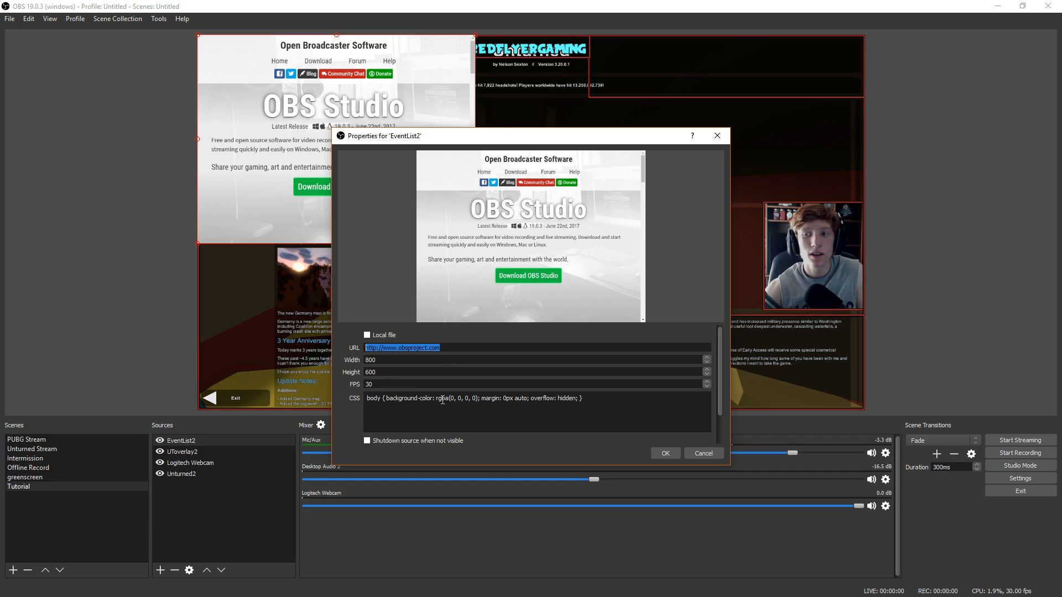
scroll(431, 410, down, 3)
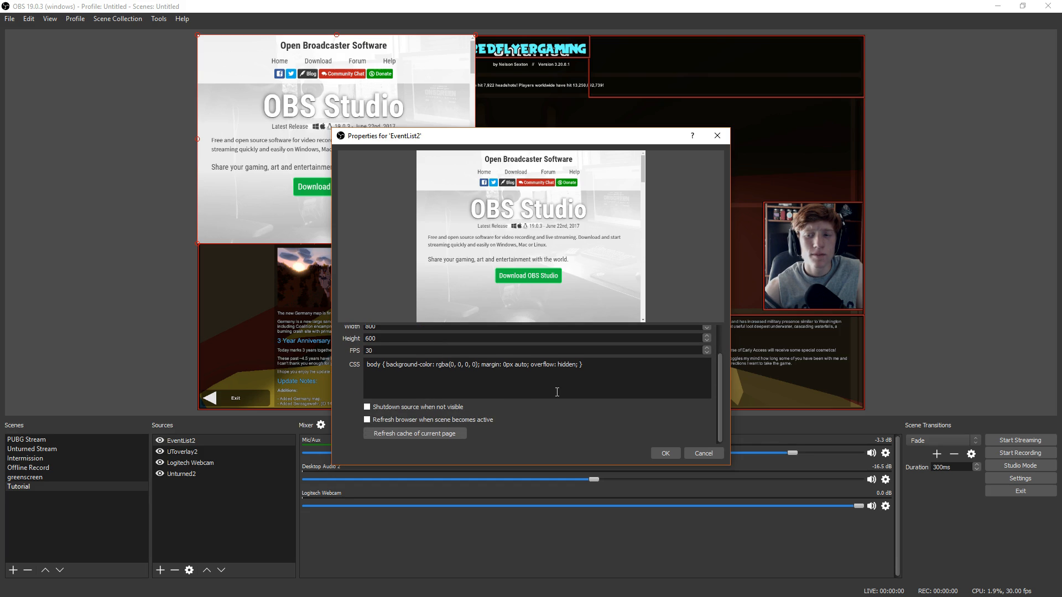
scroll(542, 390, up, 3)
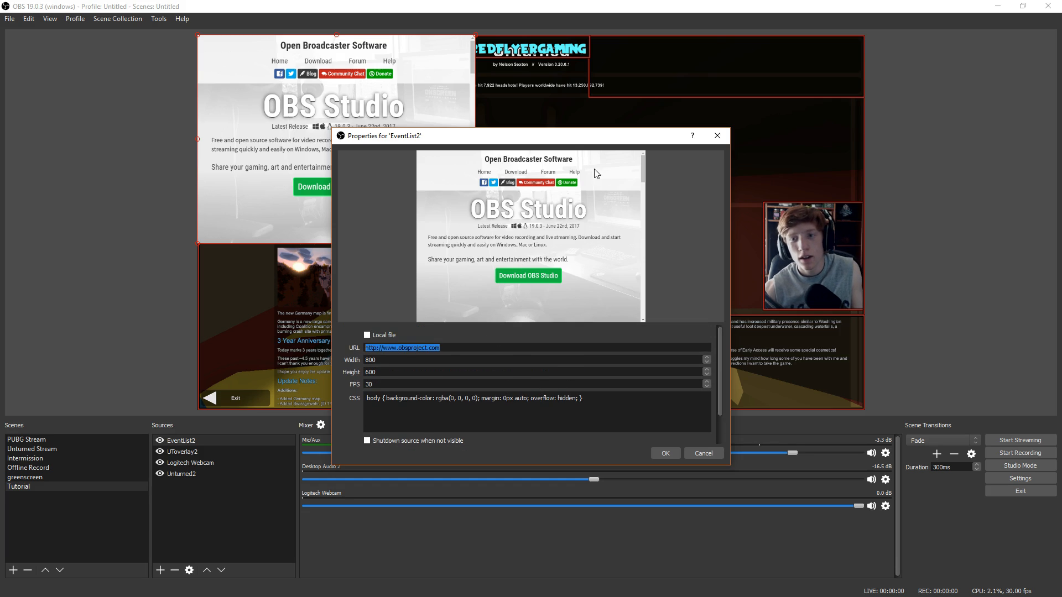
drag(561, 143, 452, 108)
drag(347, 313, 454, 326)
key(ctrl+a)
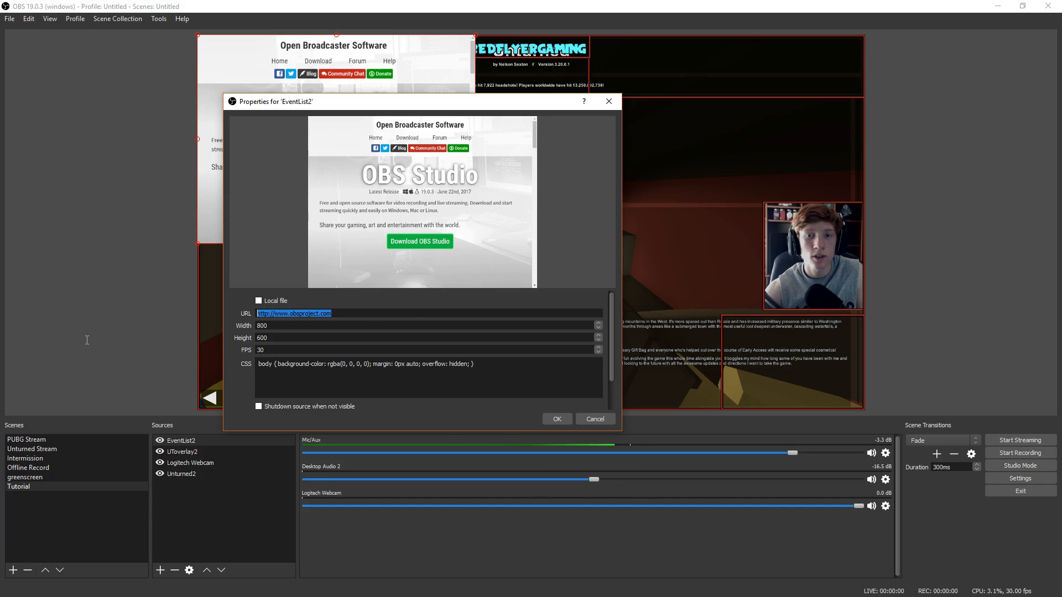
drag(408, 105, 0, 101)
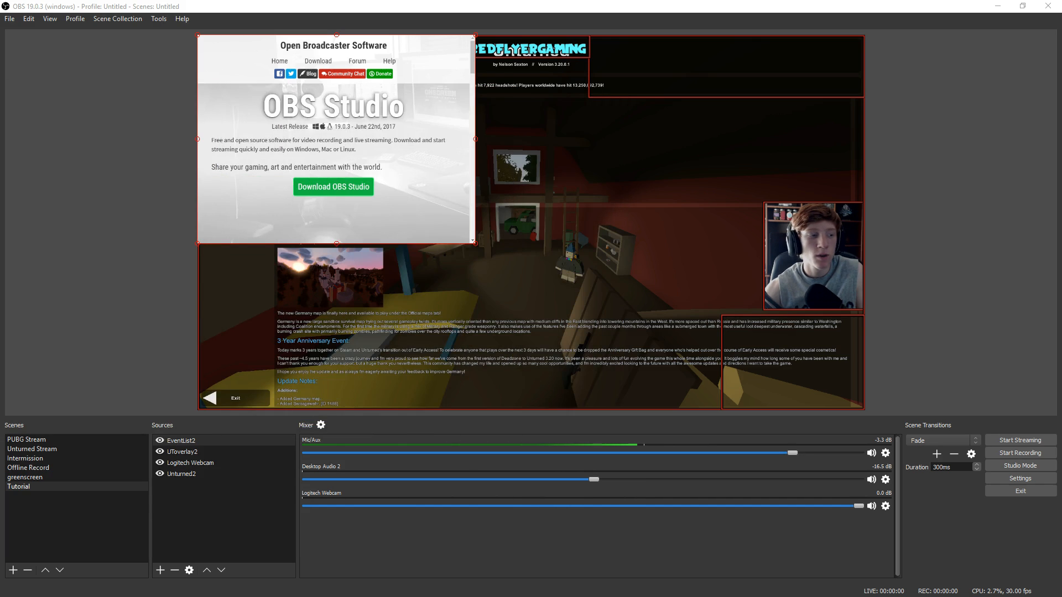
key(Escape)
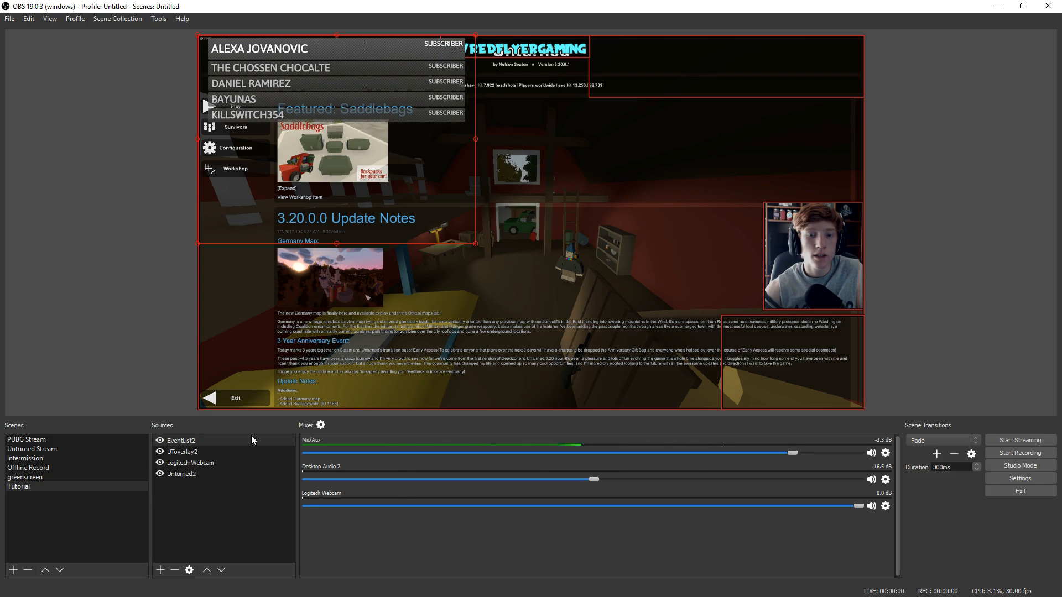
Step: Move the event list into the overlay's empty box below the webcam and scale it to the box's width
drag(337, 103, 597, 291)
drag(467, 252, 731, 347)
drag(765, 383, 788, 356)
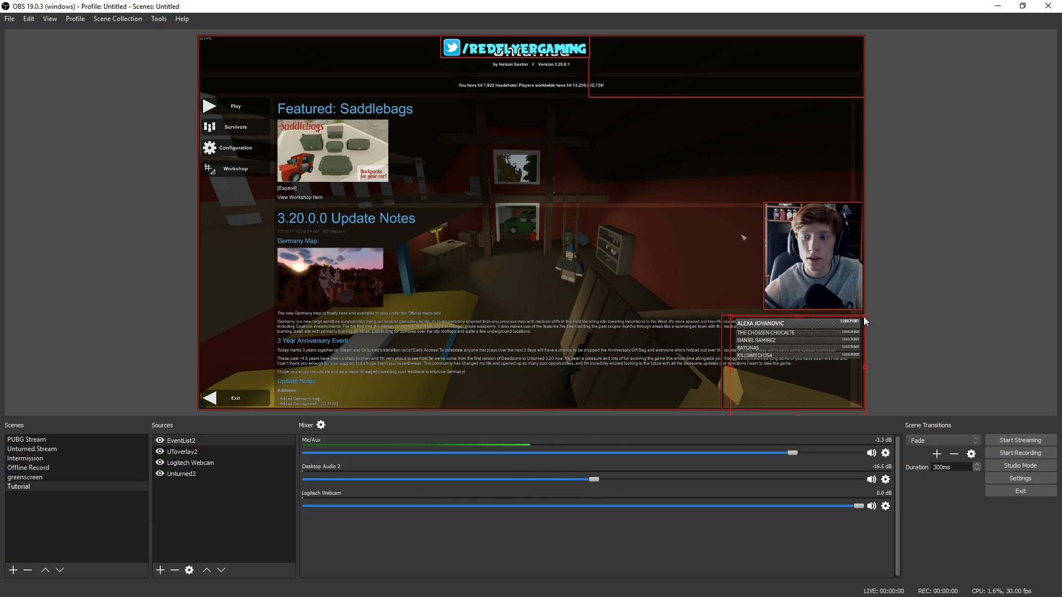
drag(864, 317, 881, 306)
drag(789, 331, 775, 343)
click(887, 334)
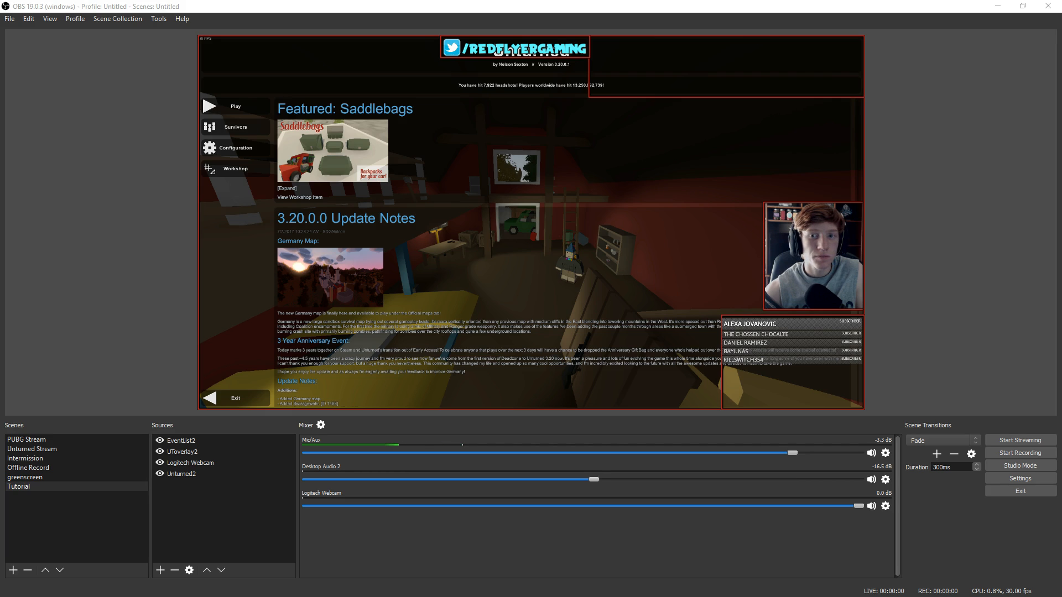
Step: Switch to the Streamlabs Event List page, set Max Events to 10, save the settings, and select EventList2 back in OBS
drag(167, 177, 227, 1)
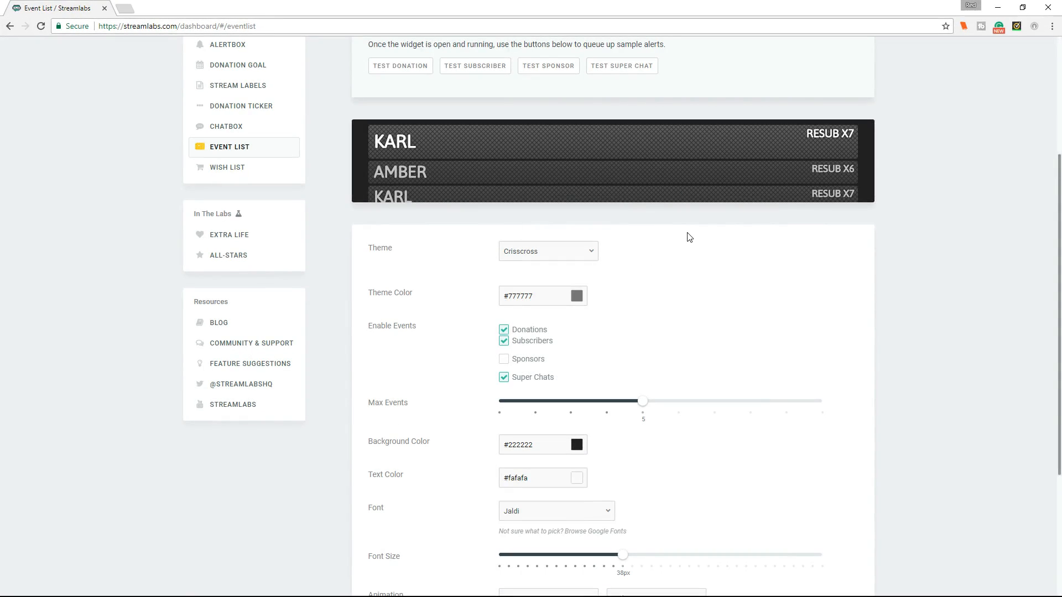
scroll(702, 319, down, 1)
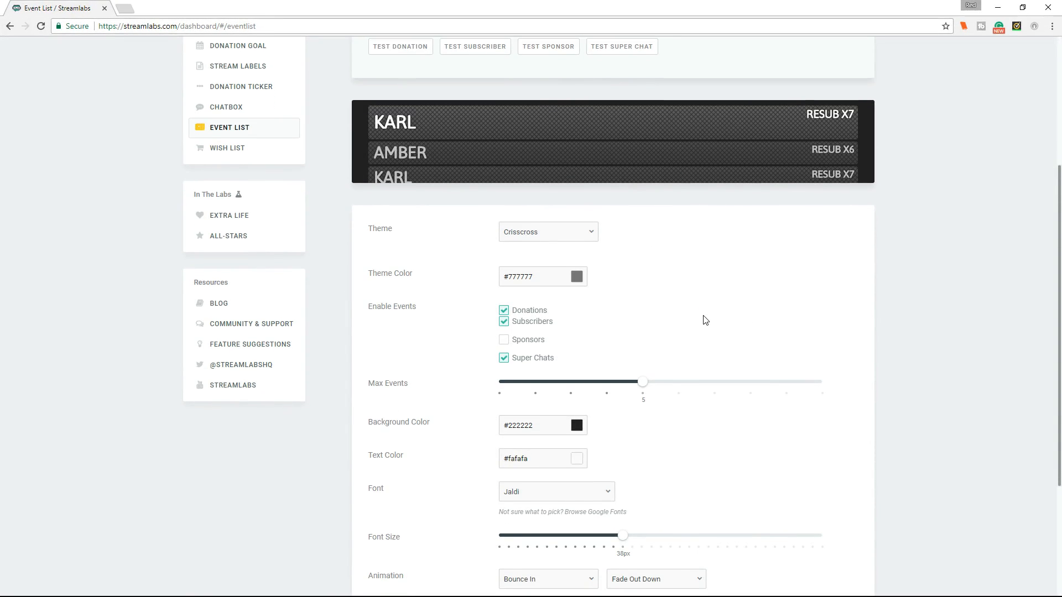
drag(644, 371, 839, 370)
scroll(695, 414, down, 3)
click(623, 547)
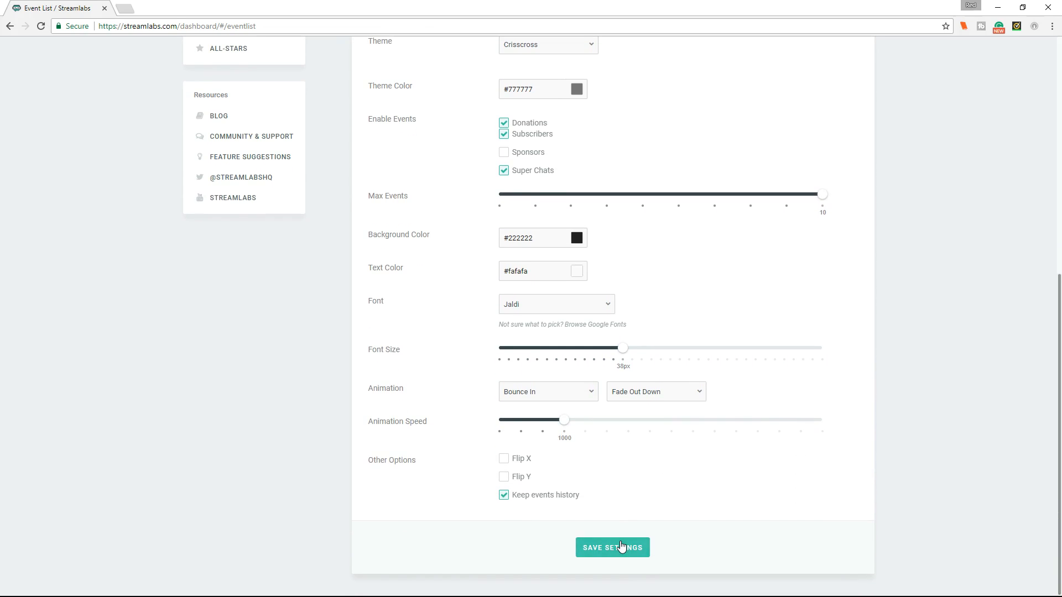
drag(522, 3, 0, 80)
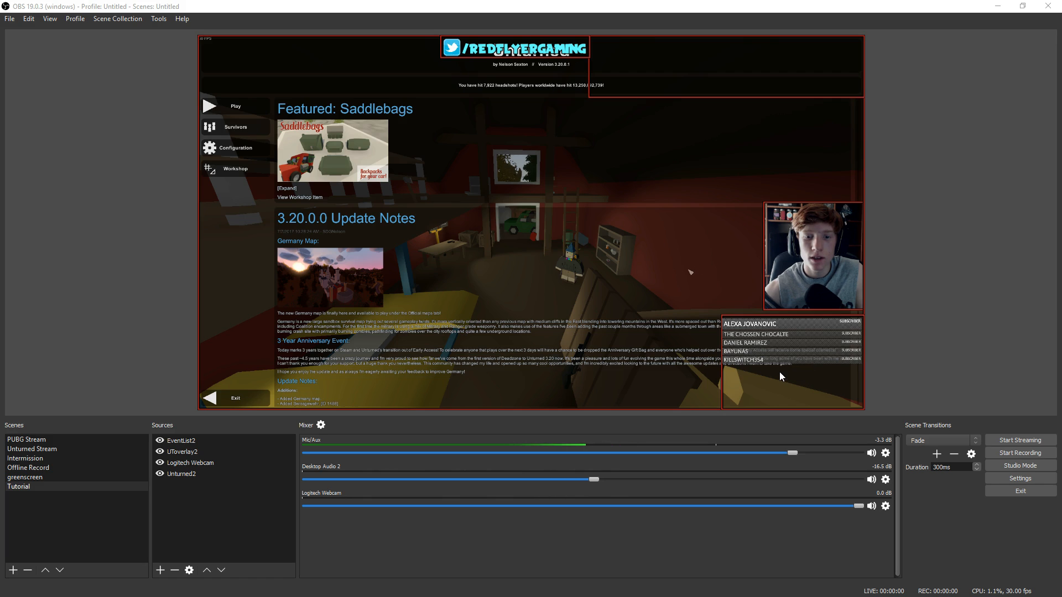
click(166, 440)
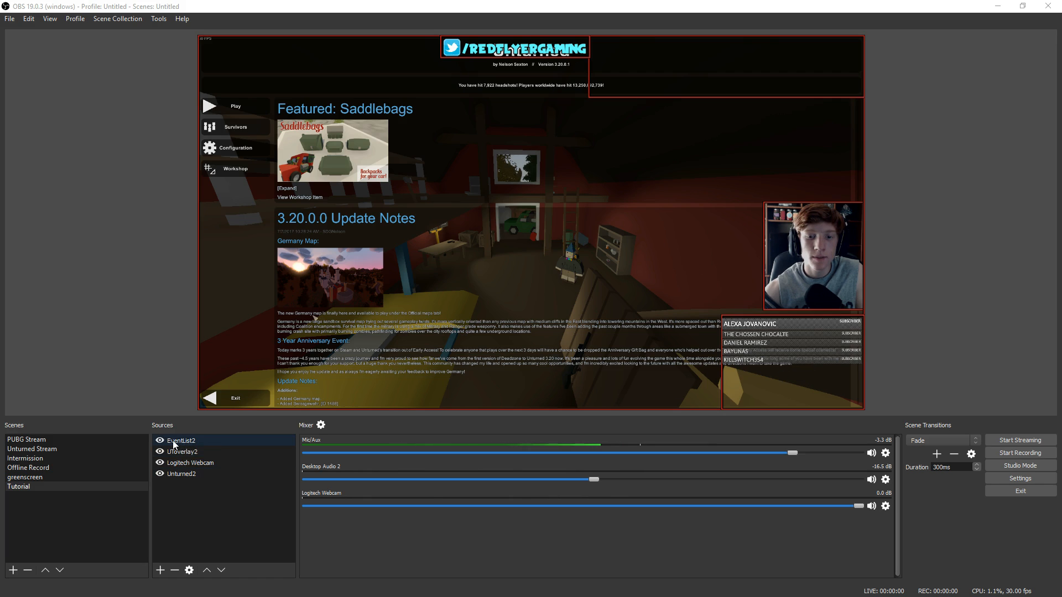
click(179, 441)
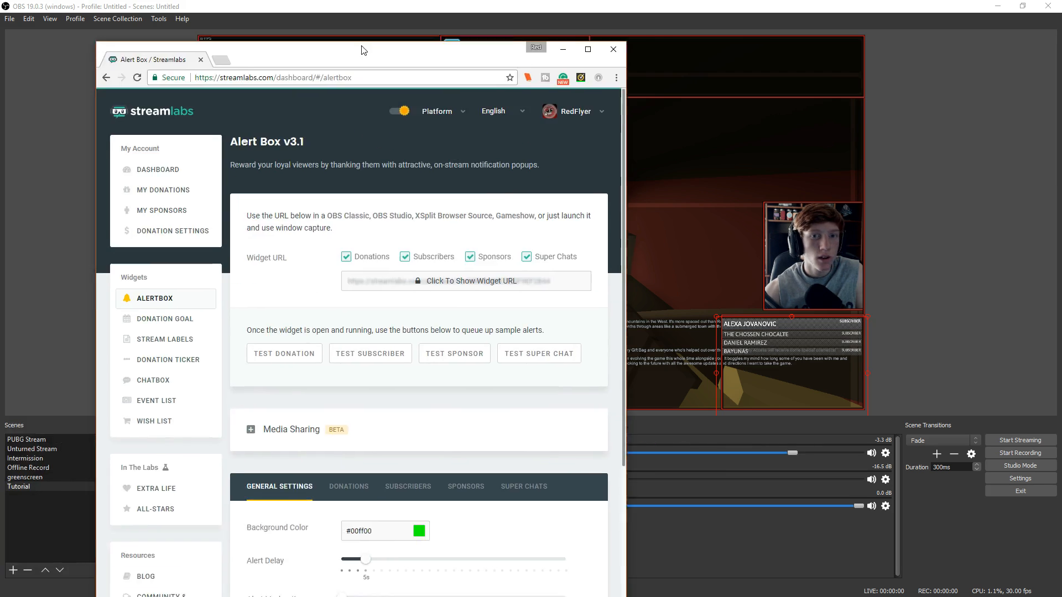
Step: Add a new browser source named alertbox2 and replace its default URL with the private Streamlabs Alert Box widget URL
drag(363, 48, 370, 0)
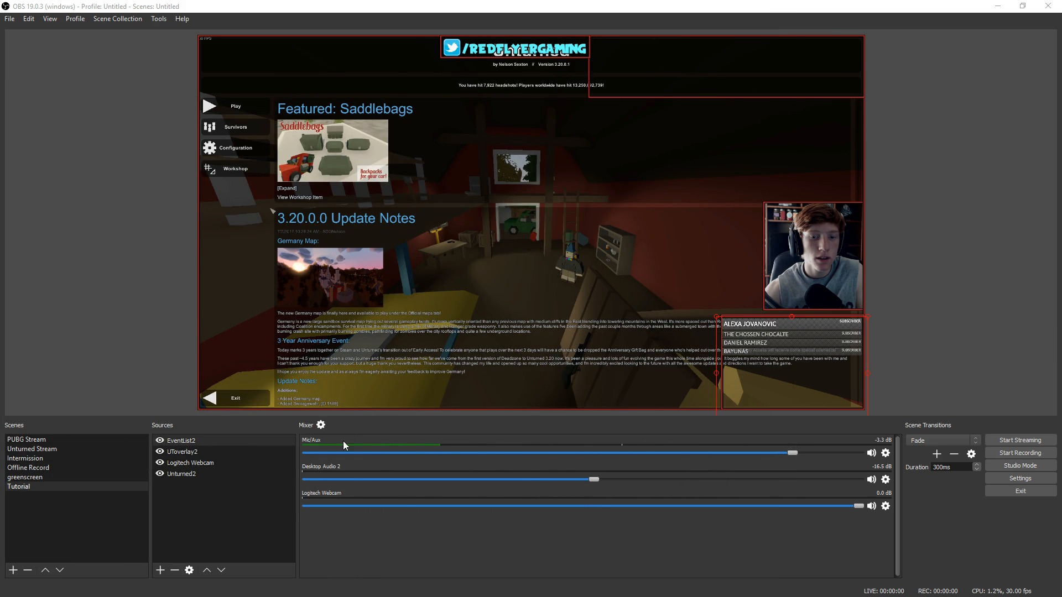
right_click(210, 517)
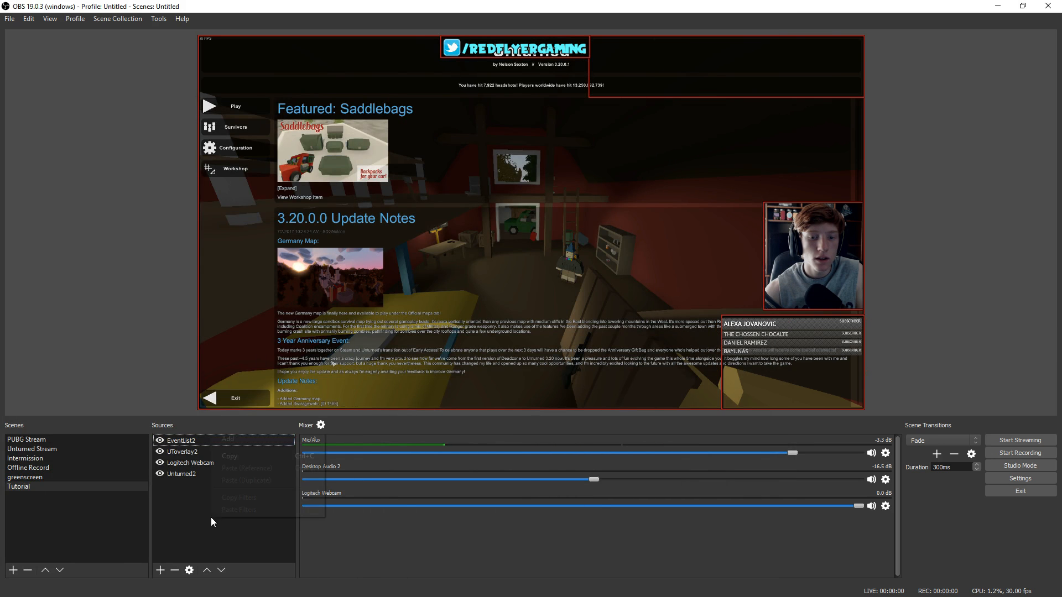
mouse_move(250, 440)
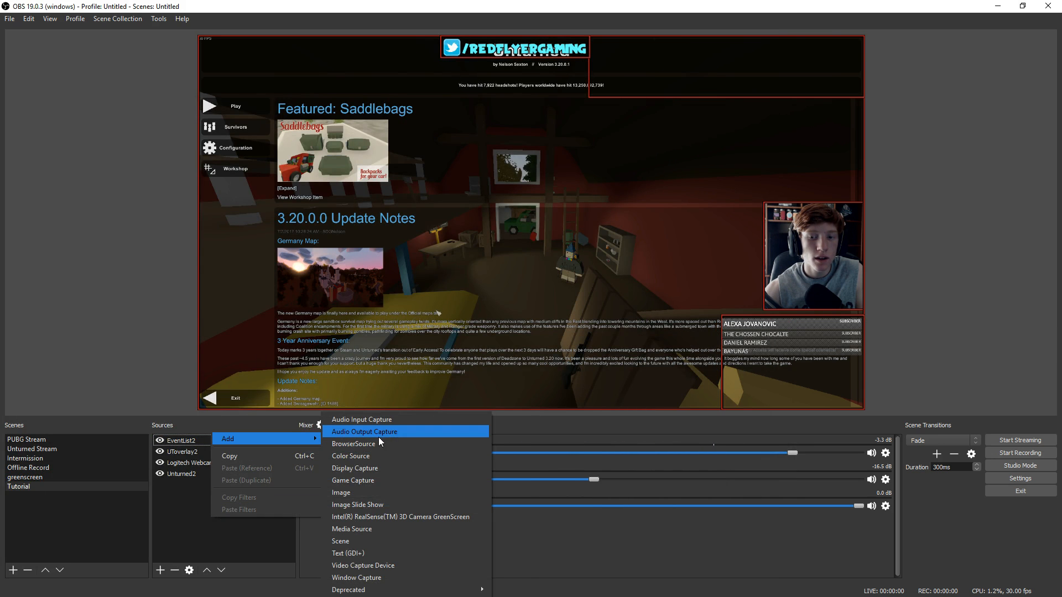
click(371, 442)
text(a;e)
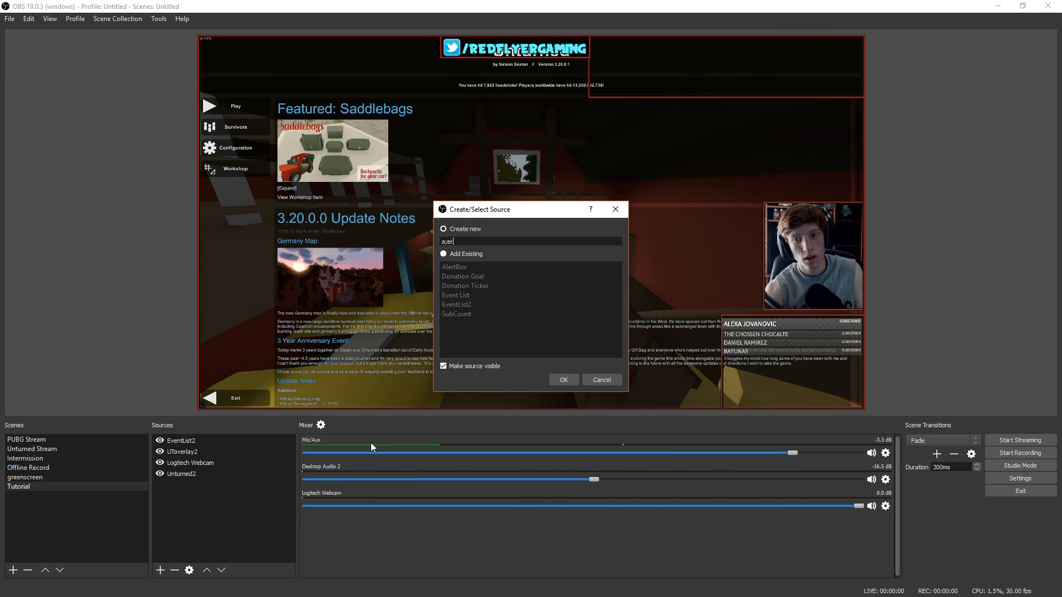
key(BackSpace)
key(BackSpace)
text(lertbox2)
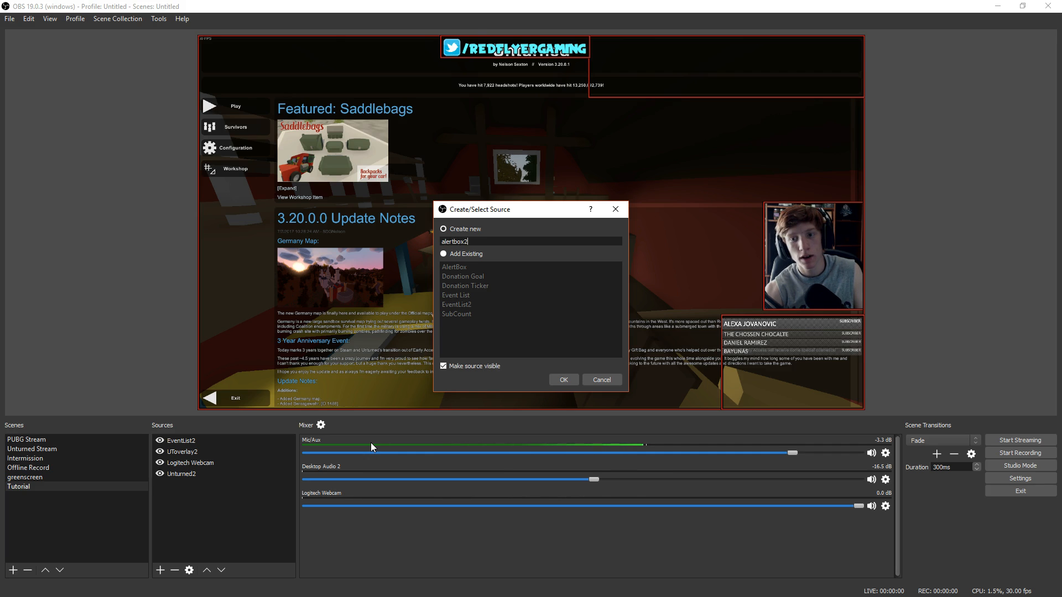
key(Return)
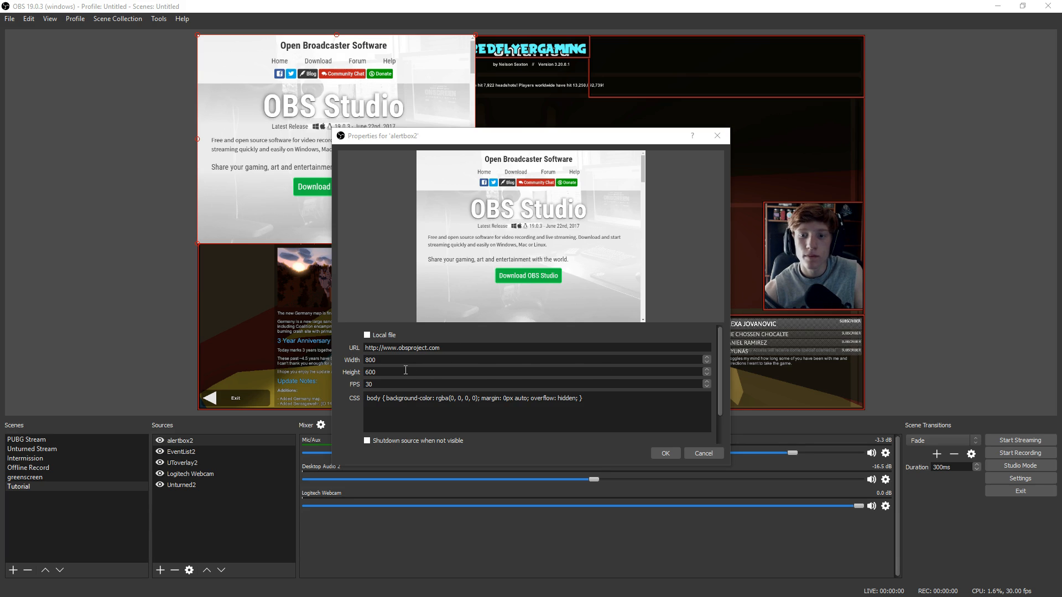
drag(520, 135, 0, 144)
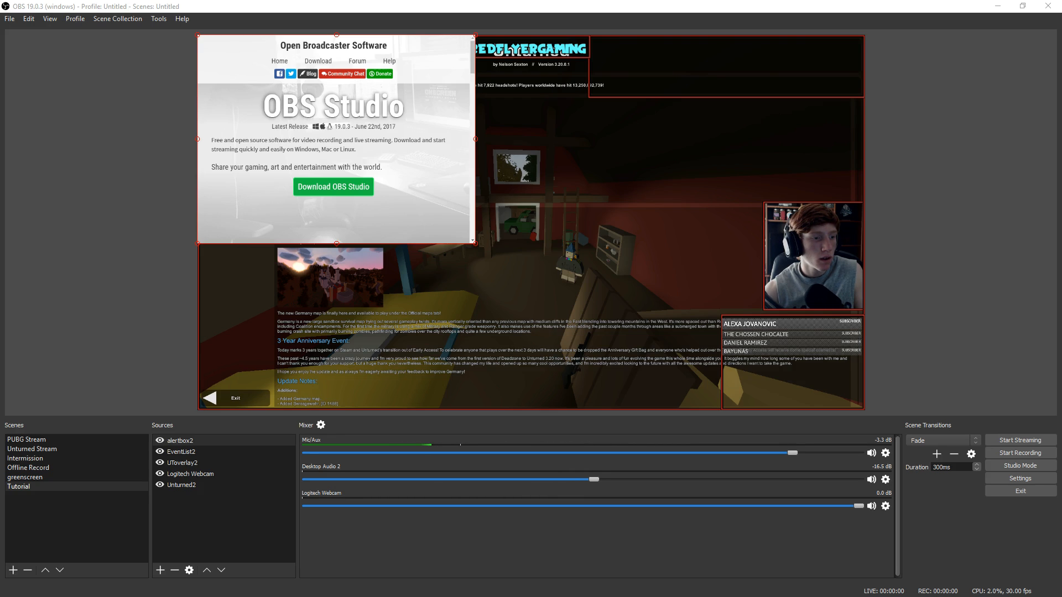
key(Return)
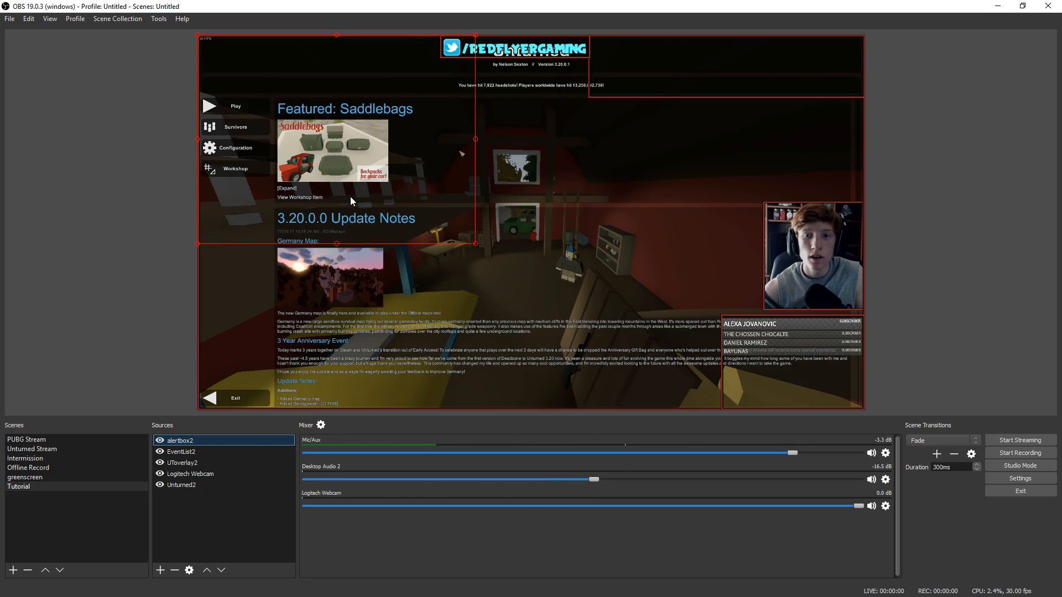
Step: Resize the alertbox2 source and centre it horizontally in the scene, just below the Twitter name banner
drag(357, 197, 528, 261)
drag(645, 309, 528, 227)
drag(442, 176, 508, 180)
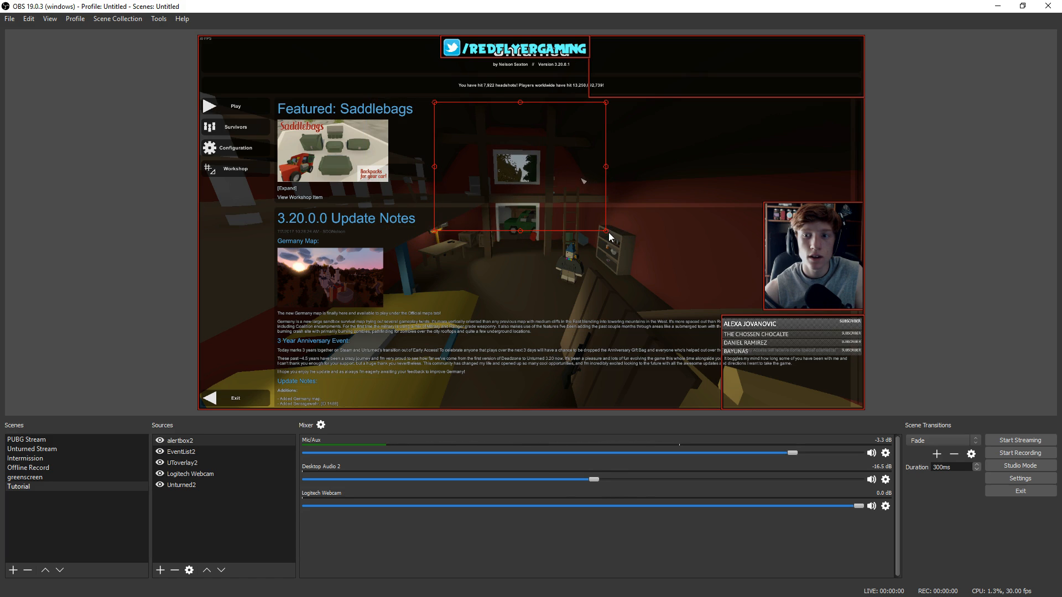
drag(609, 236, 664, 276)
drag(583, 229, 549, 226)
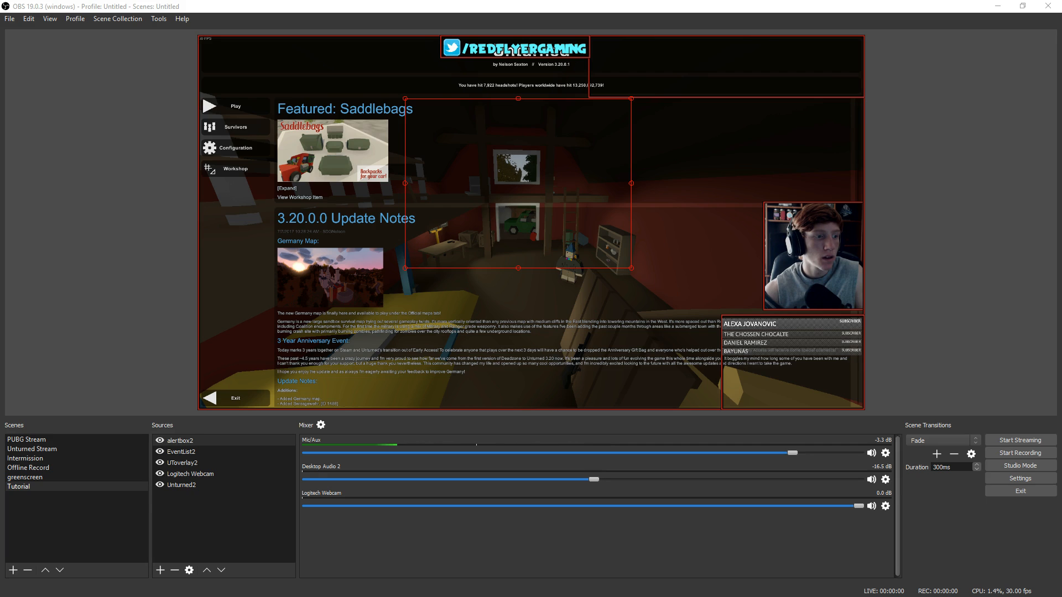
Step: Switch to the Streamlabs Alert Box page, look over its general settings, and open the donation alert settings
drag(0, 107, 76, 107)
double_click(75, 107)
scroll(564, 296, down, 4)
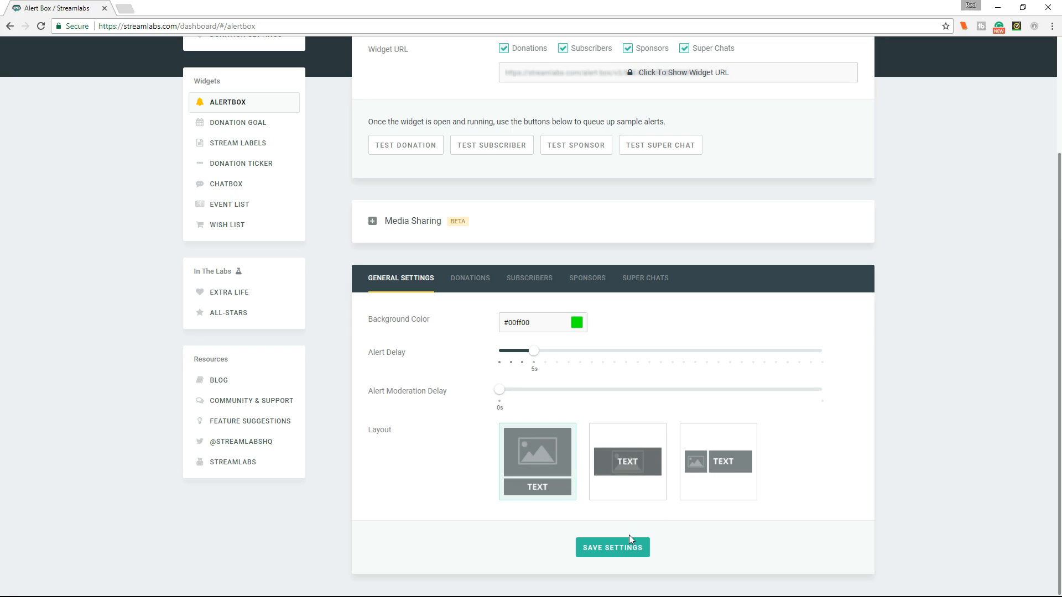
click(477, 285)
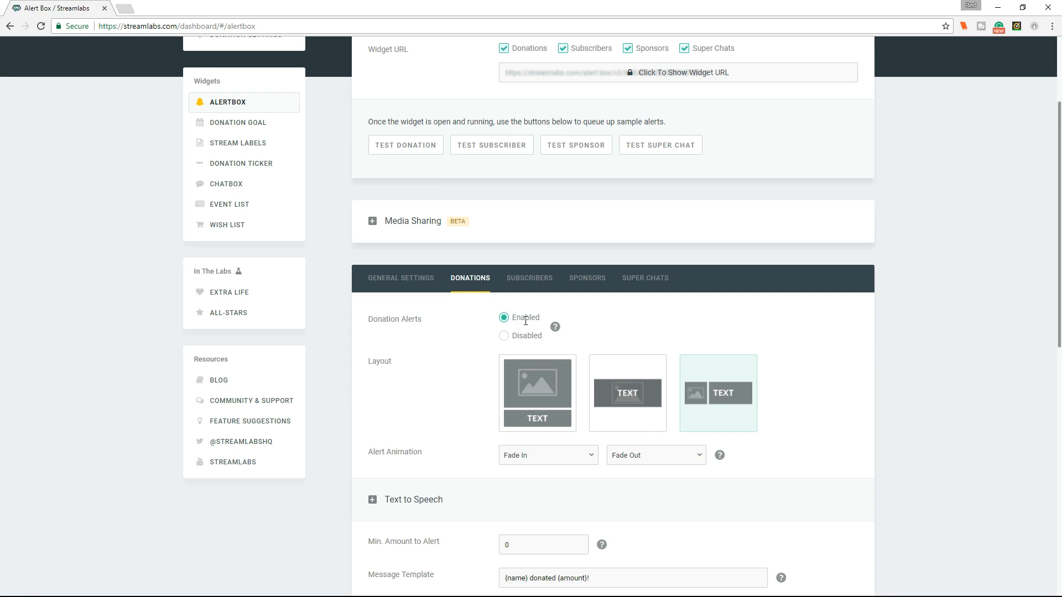
Step: Try the Rubber Band text animation for the donation alert, and set the animation back to Wiggle
scroll(571, 429, down, 2)
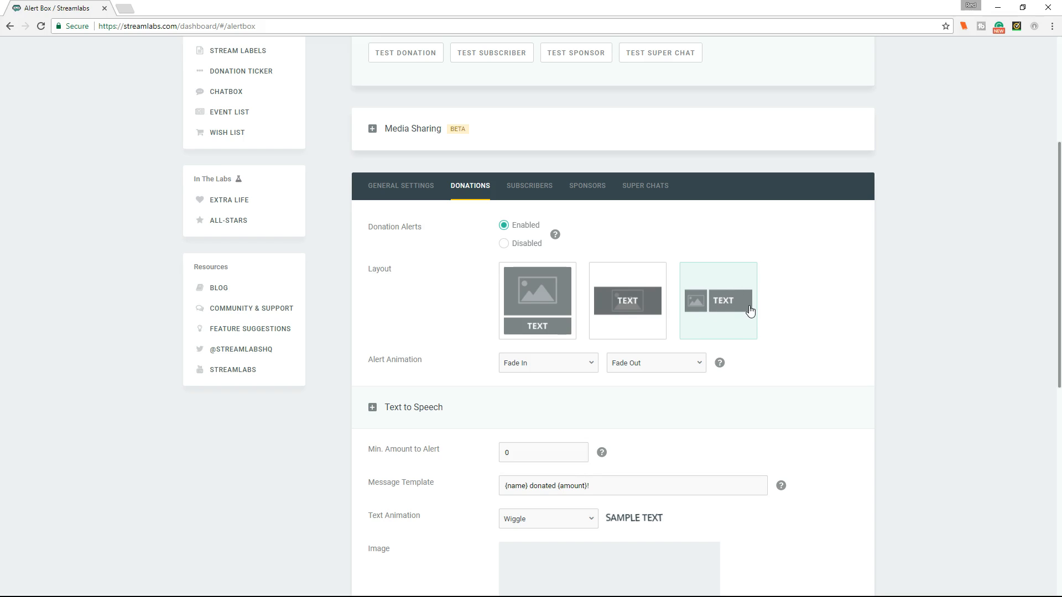
scroll(723, 306, down, 2)
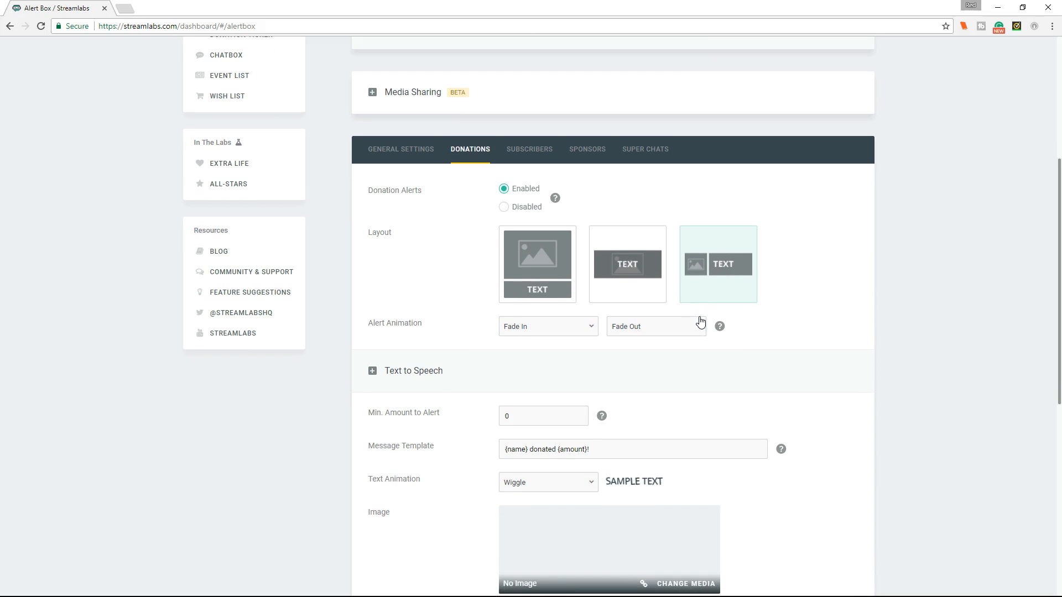
scroll(773, 195, down, 1)
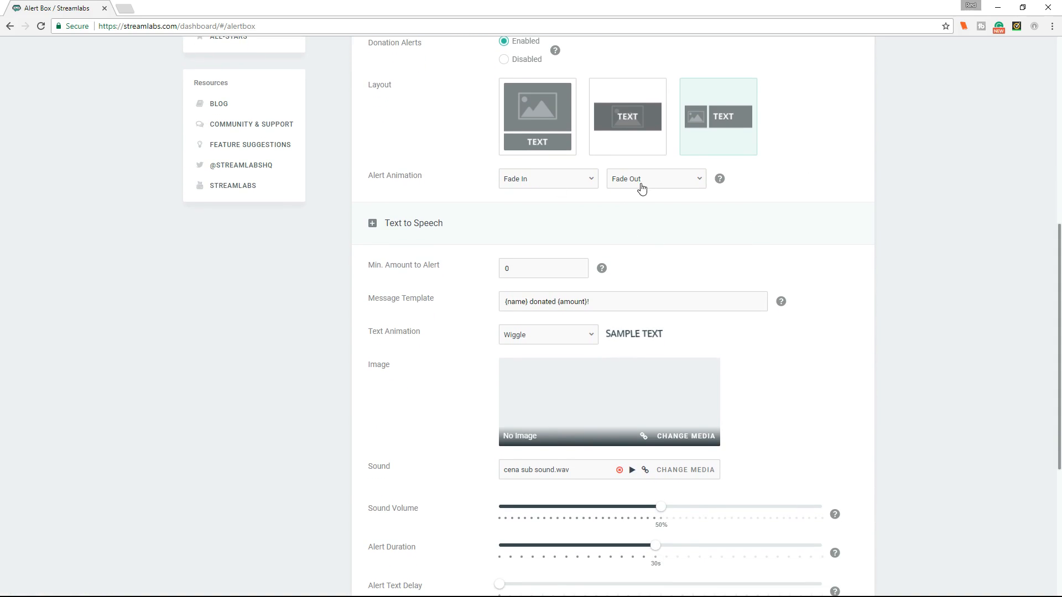
scroll(642, 188, down, 2)
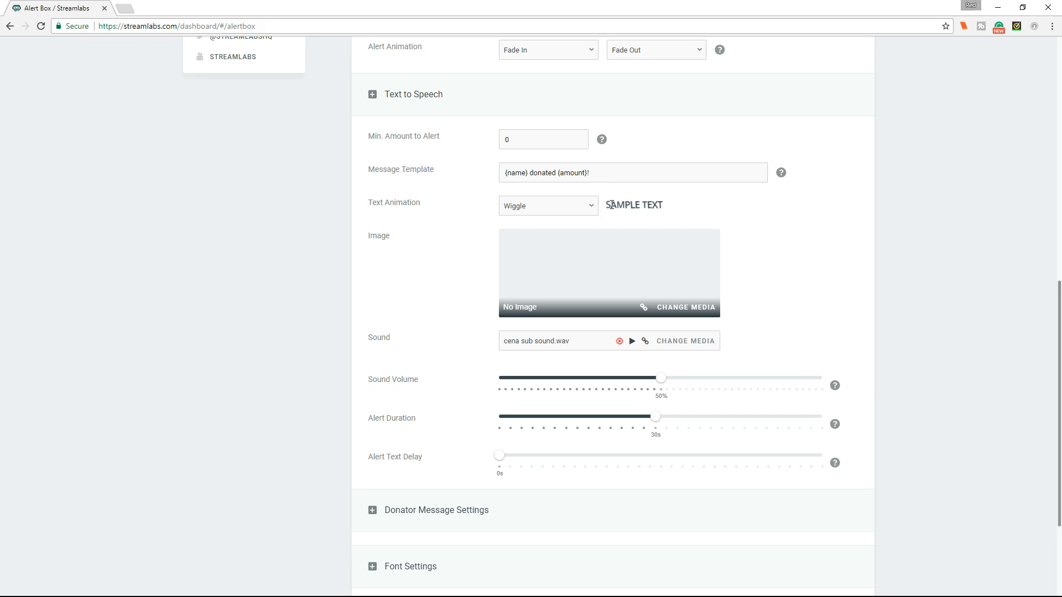
click(581, 207)
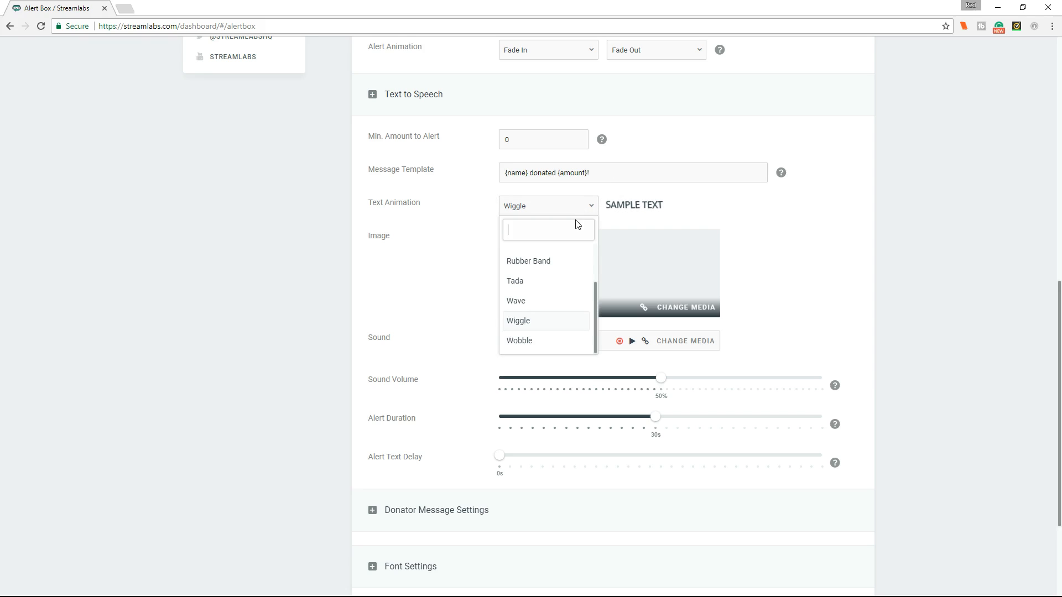
scroll(550, 296, down, 1)
scroll(564, 254, up, 1)
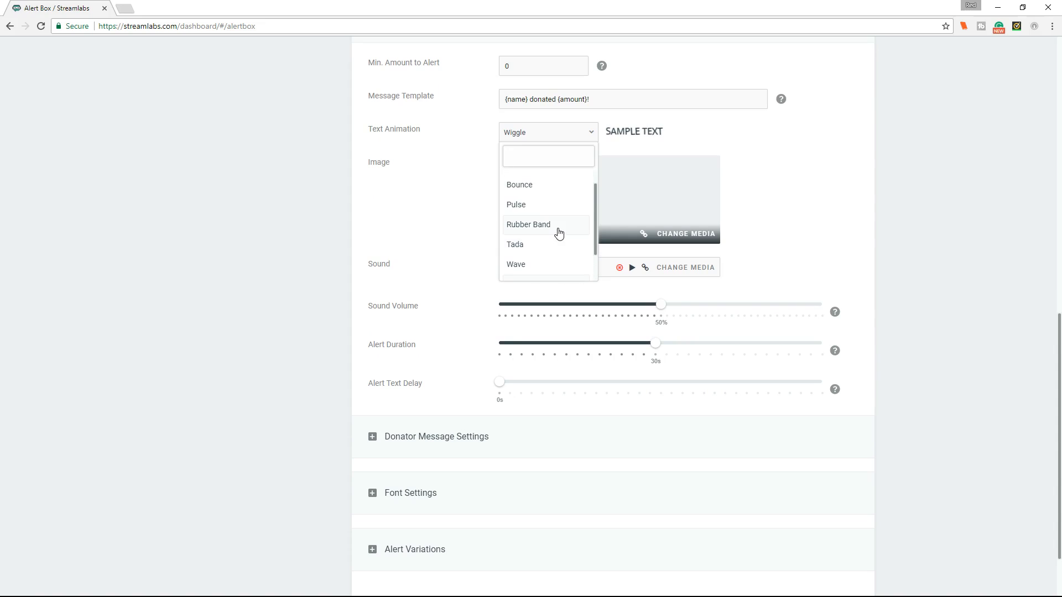
click(555, 226)
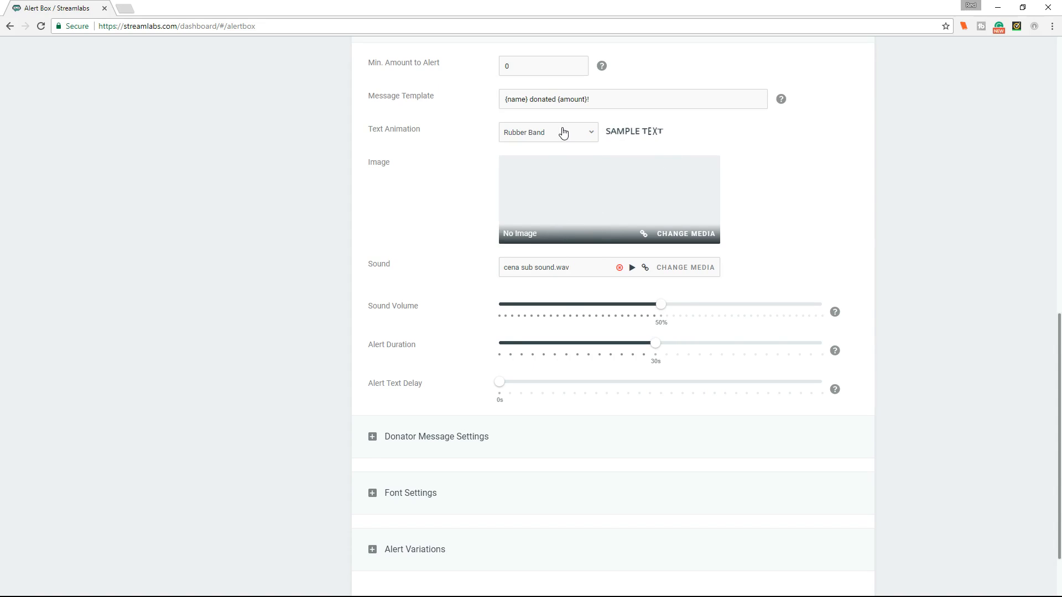
click(587, 136)
scroll(570, 236, down, 1)
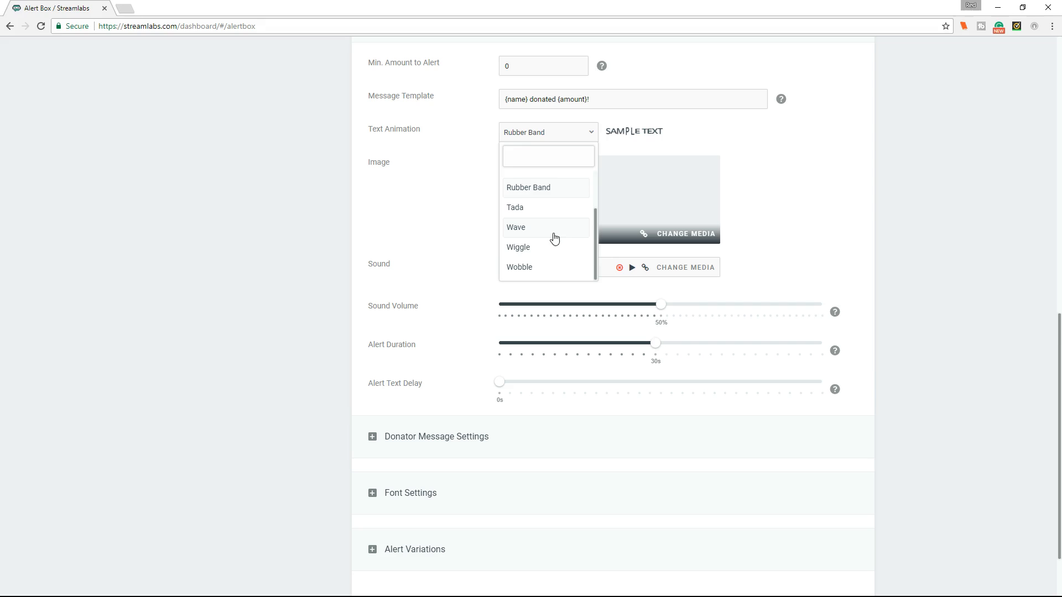
click(525, 249)
Step: Examine the donation alert's image, sound, volume, duration and text delay options down to the font settings and alert variations
scroll(640, 308, up, 1)
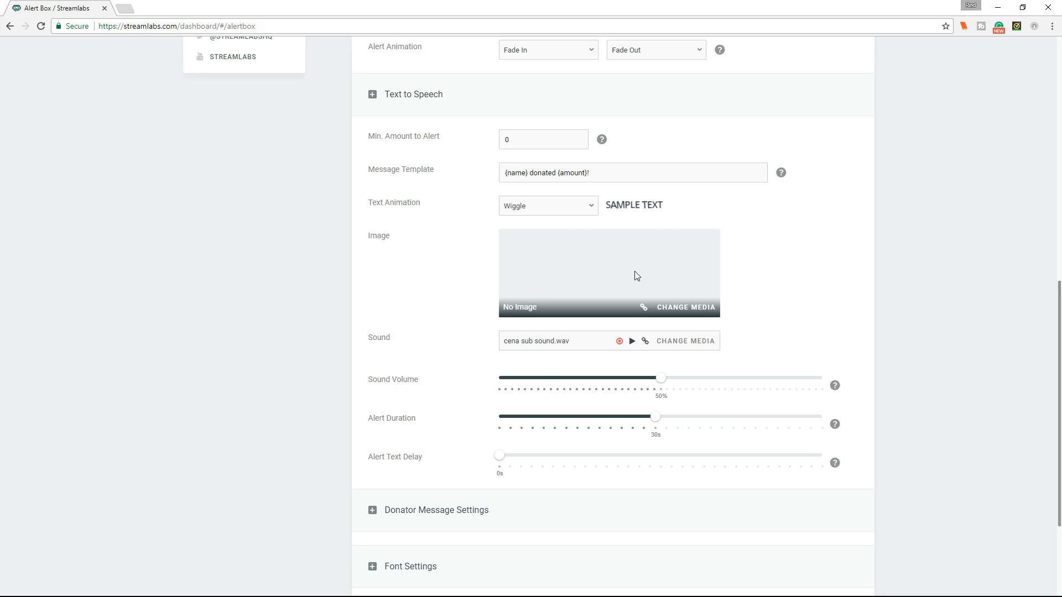
scroll(556, 318, down, 1)
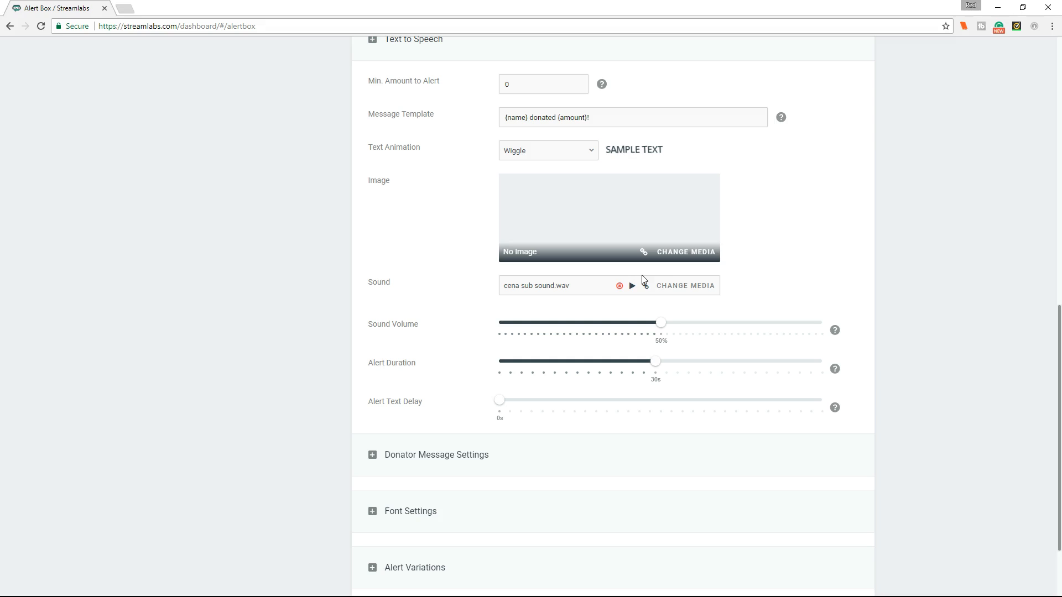
scroll(599, 293, down, 1)
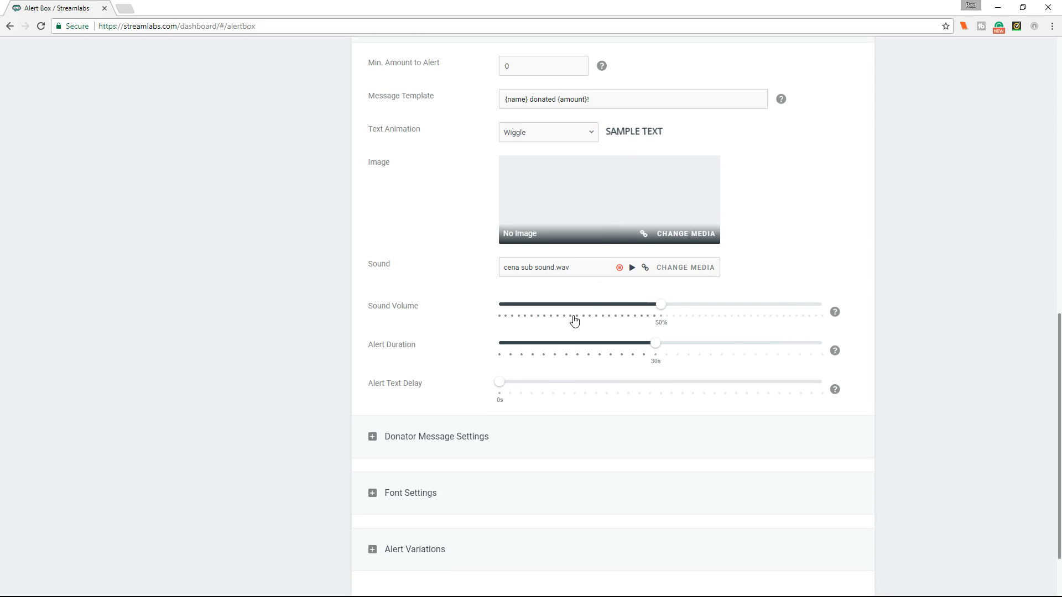
scroll(665, 310, down, 1)
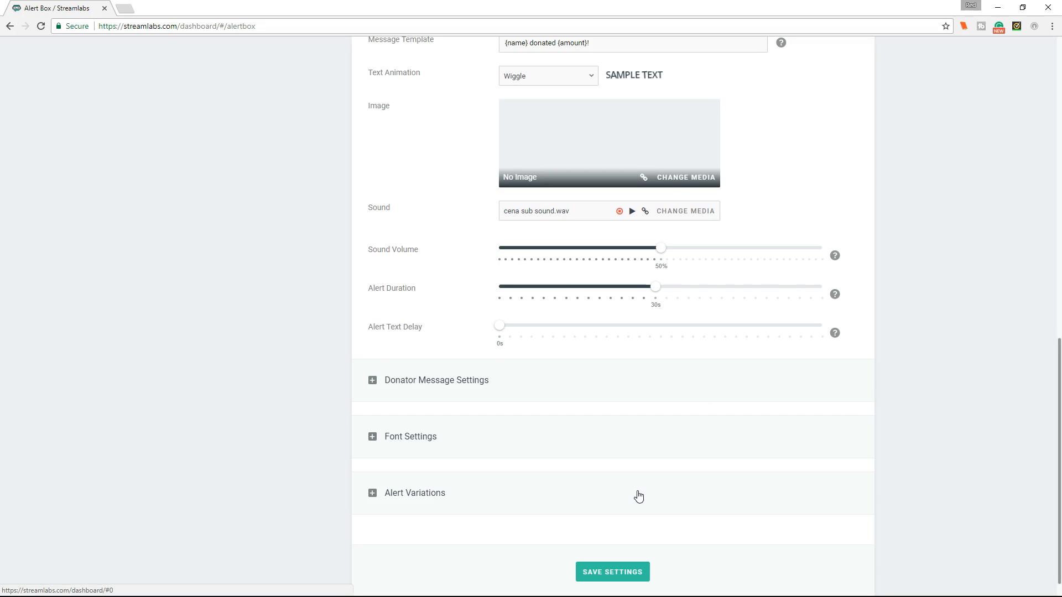
scroll(637, 497, down, 1)
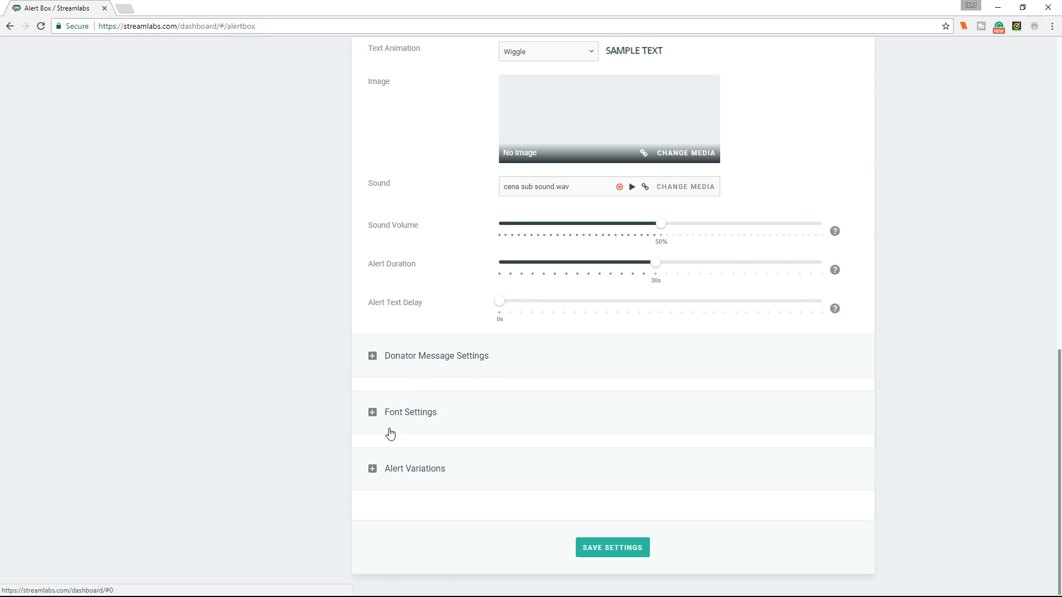
Step: Open the subscriber alert settings, play the alert sound, and review the layout, animation, message and duration options
scroll(664, 475, up, 9)
click(543, 228)
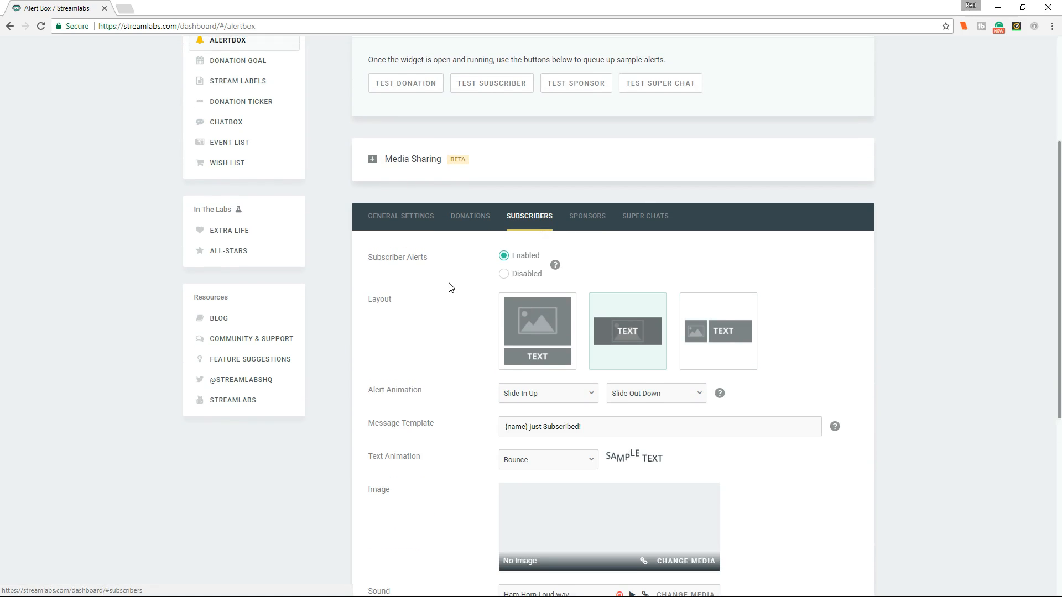
scroll(517, 260, down, 1)
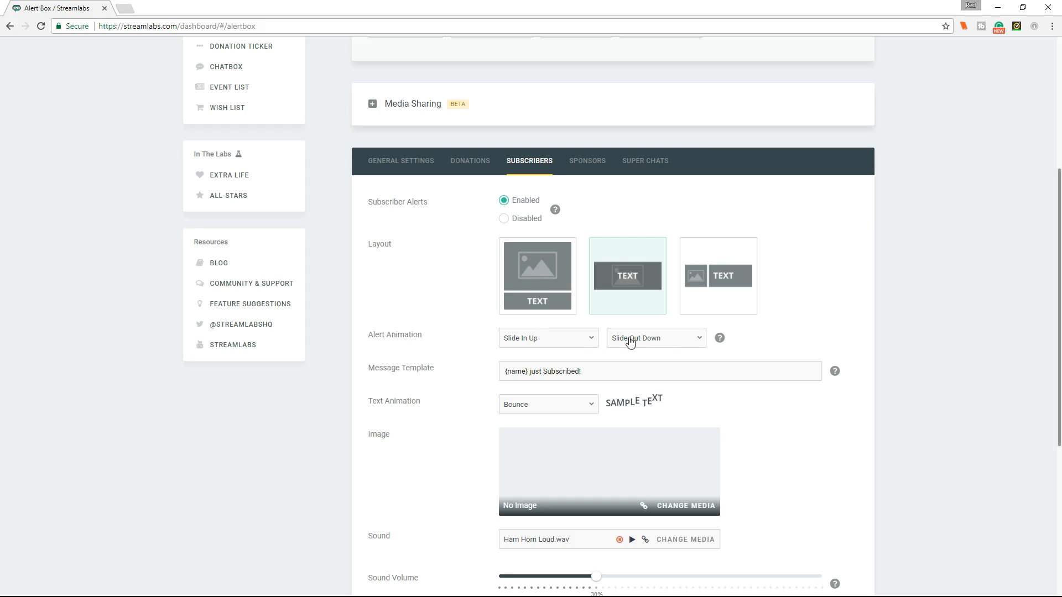
scroll(496, 342, down, 1)
scroll(496, 343, down, 1)
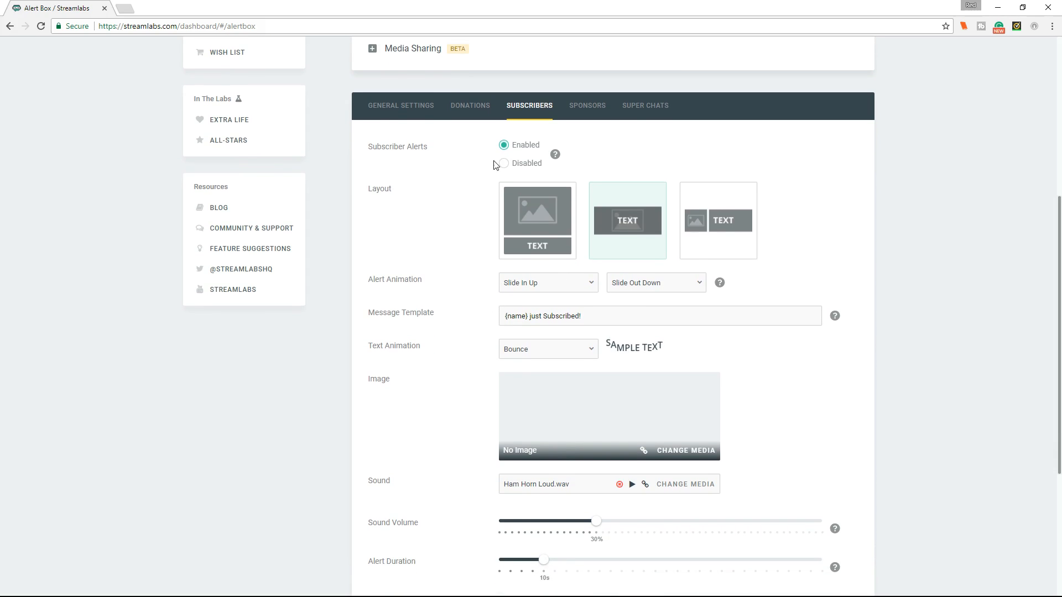
scroll(481, 422, down, 1)
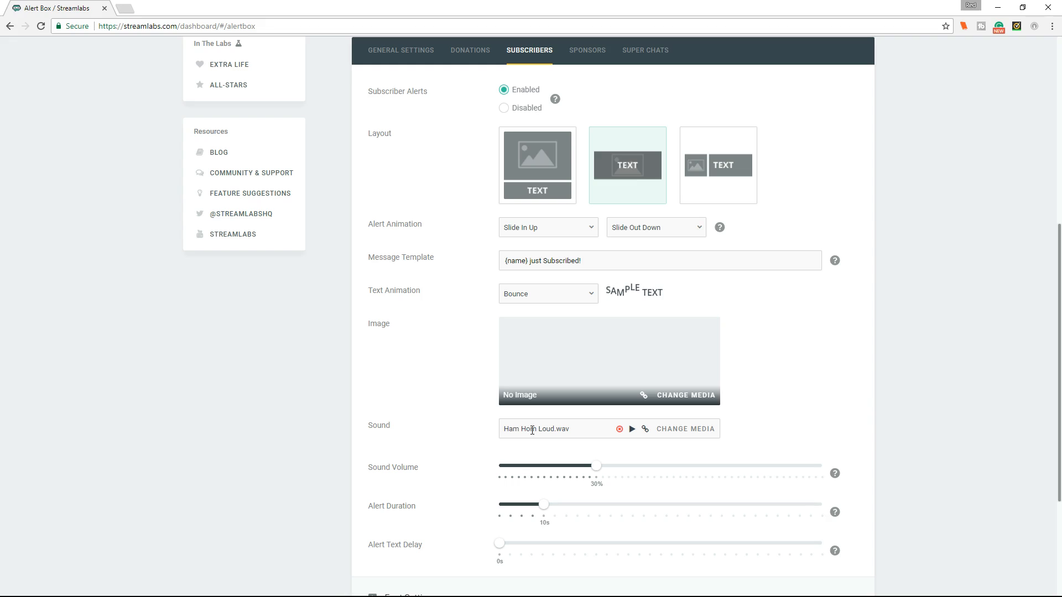
click(632, 433)
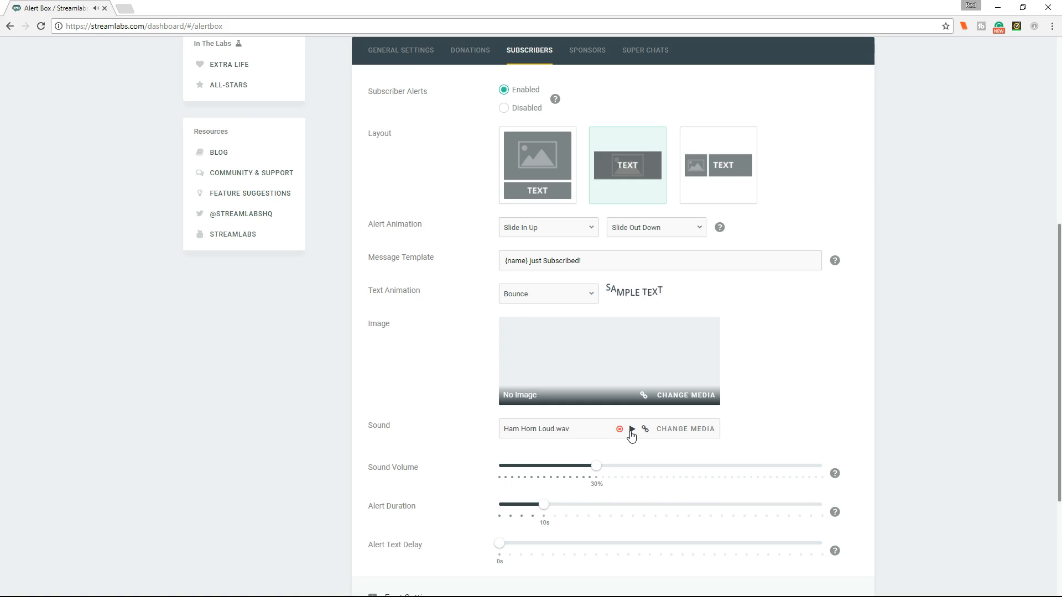
scroll(807, 383, down, 1)
scroll(806, 383, down, 3)
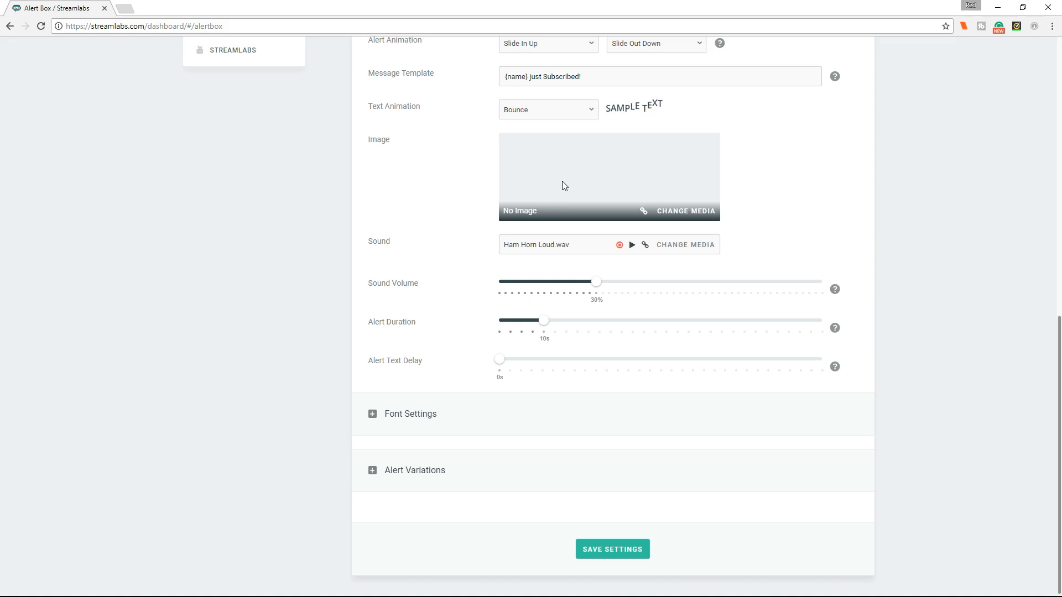
scroll(514, 302, down, 1)
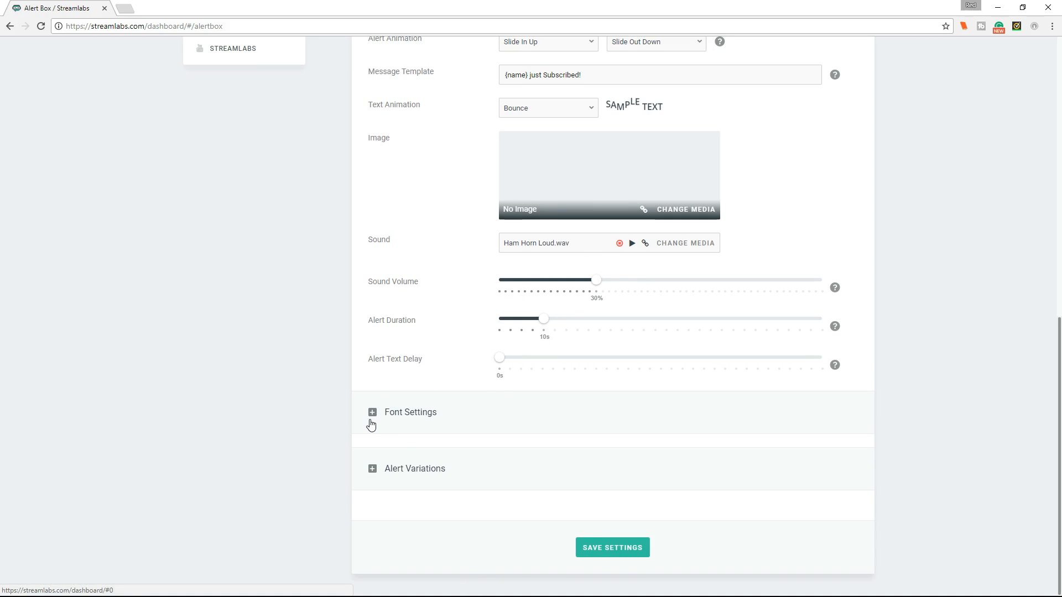
Step: Set the super chat alert duration to 30 seconds and save the alert box settings
scroll(471, 508, up, 7)
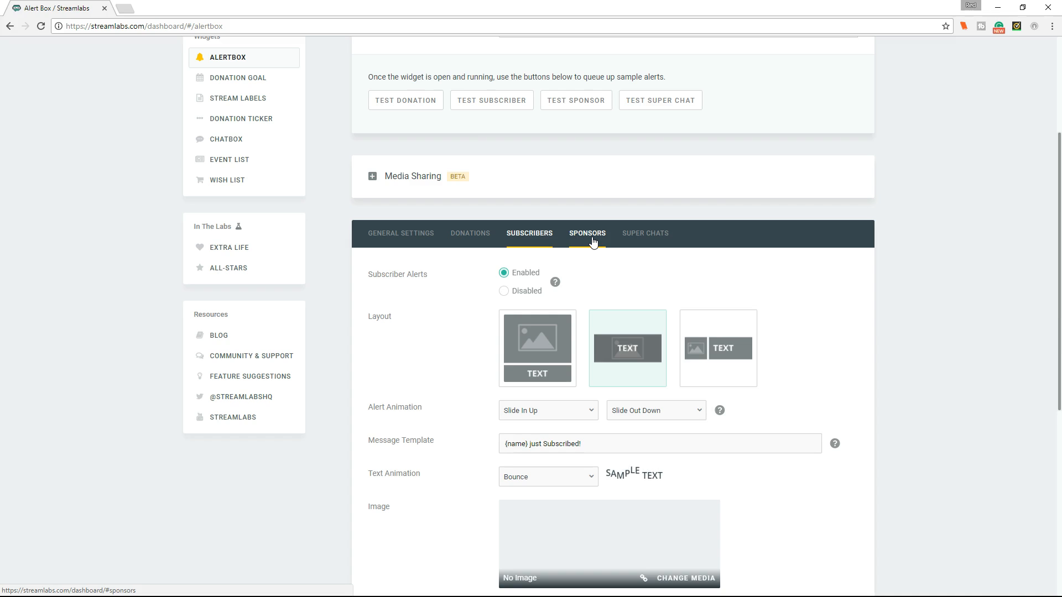
click(632, 240)
scroll(818, 292, down, 5)
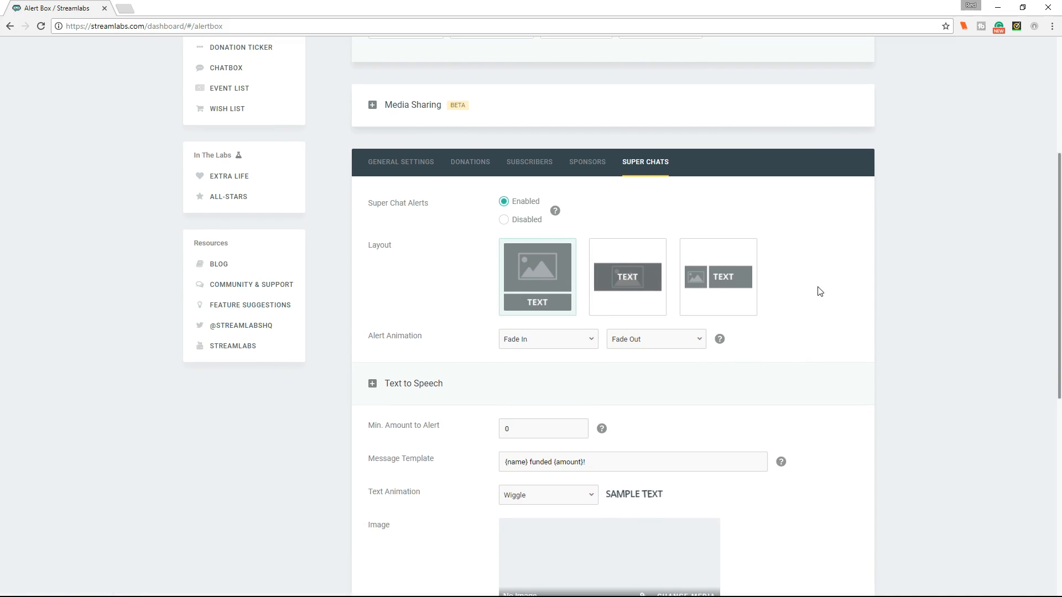
scroll(596, 389, up, 3)
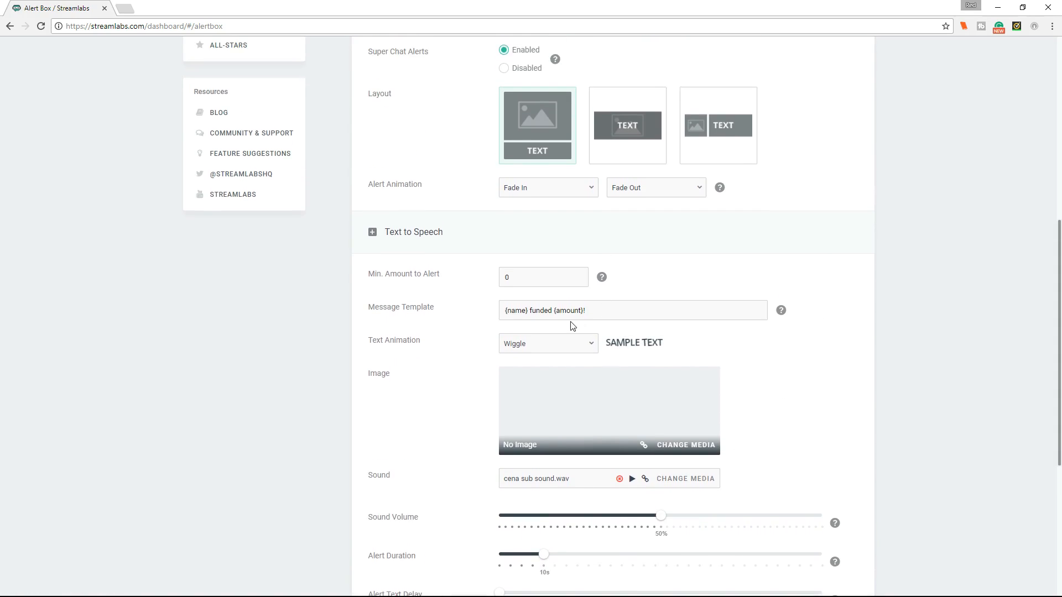
scroll(616, 419, down, 1)
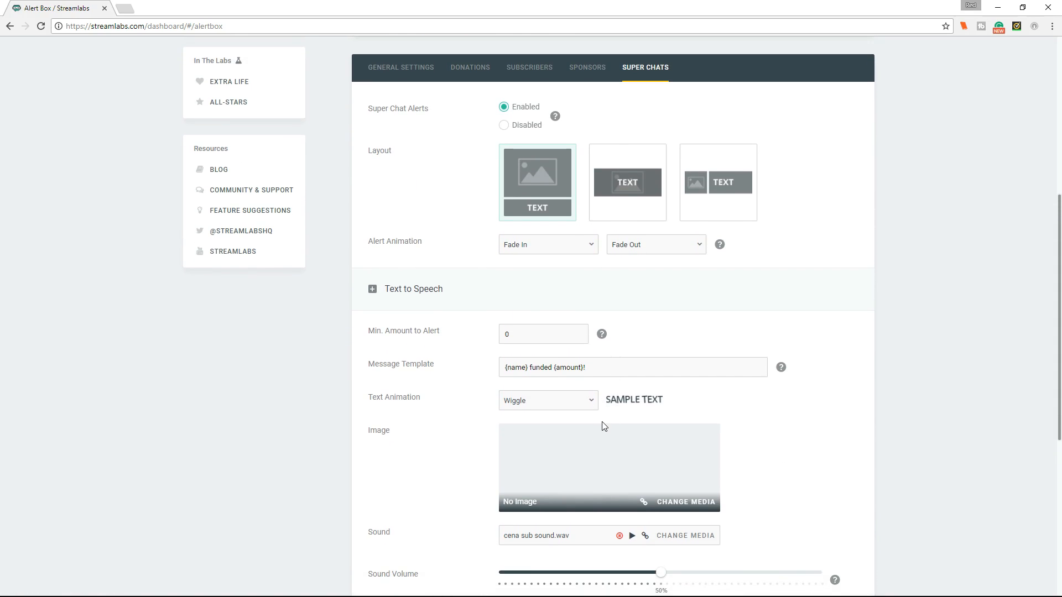
scroll(604, 289, down, 2)
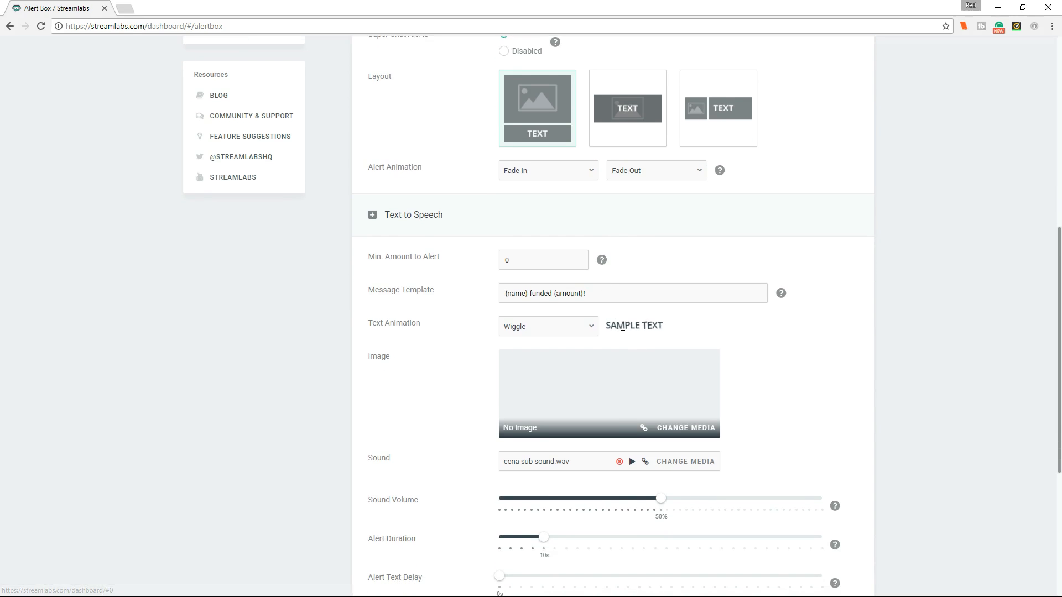
scroll(581, 415, down, 2)
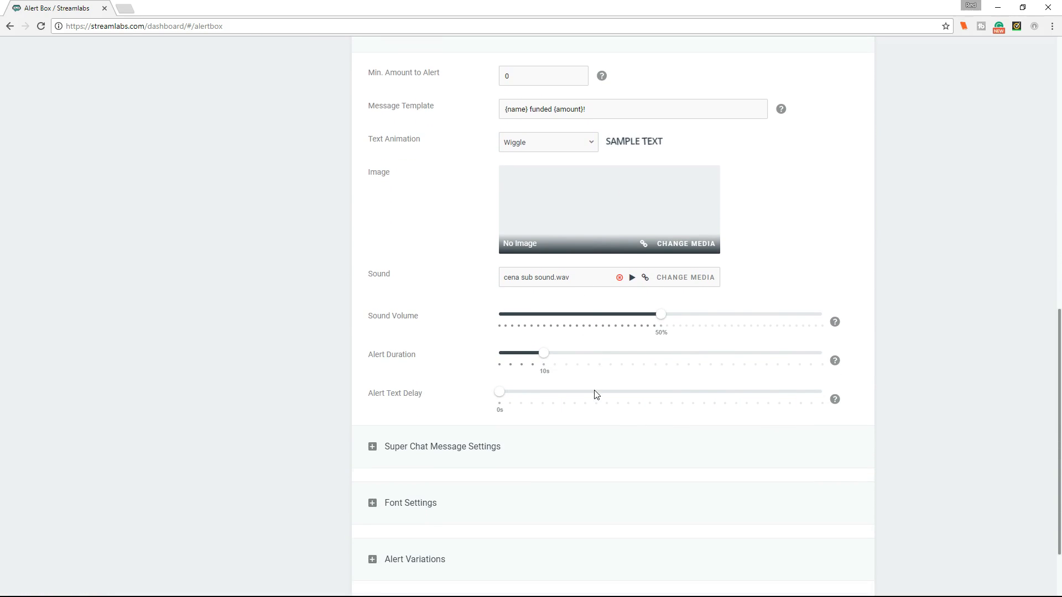
drag(543, 357, 654, 379)
scroll(587, 367, down, 2)
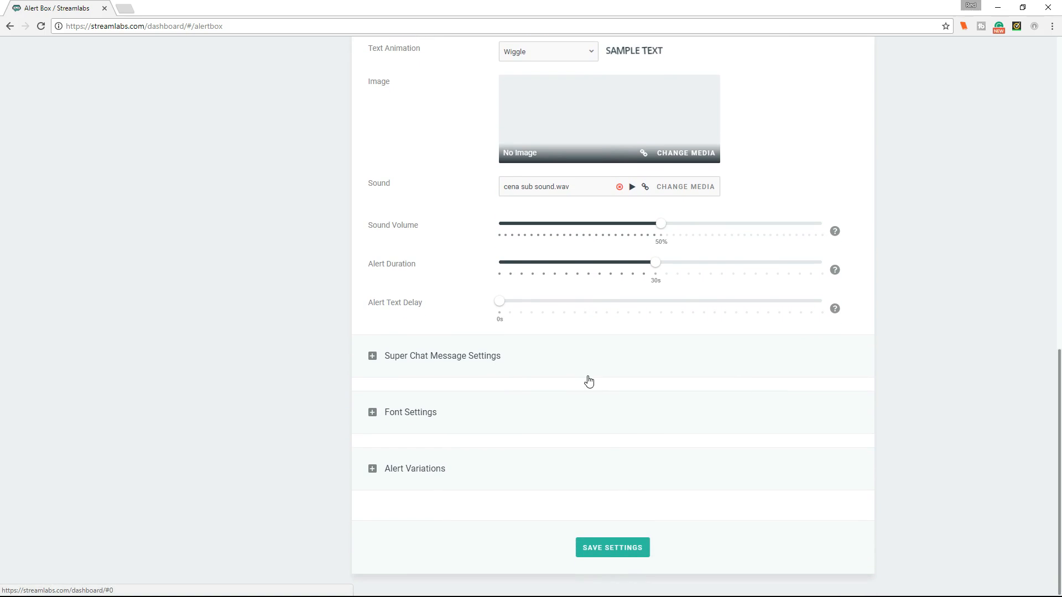
click(629, 552)
Step: Send a test donation alert to the alert box and check how it appears in the OBS scene
scroll(713, 227, up, 7)
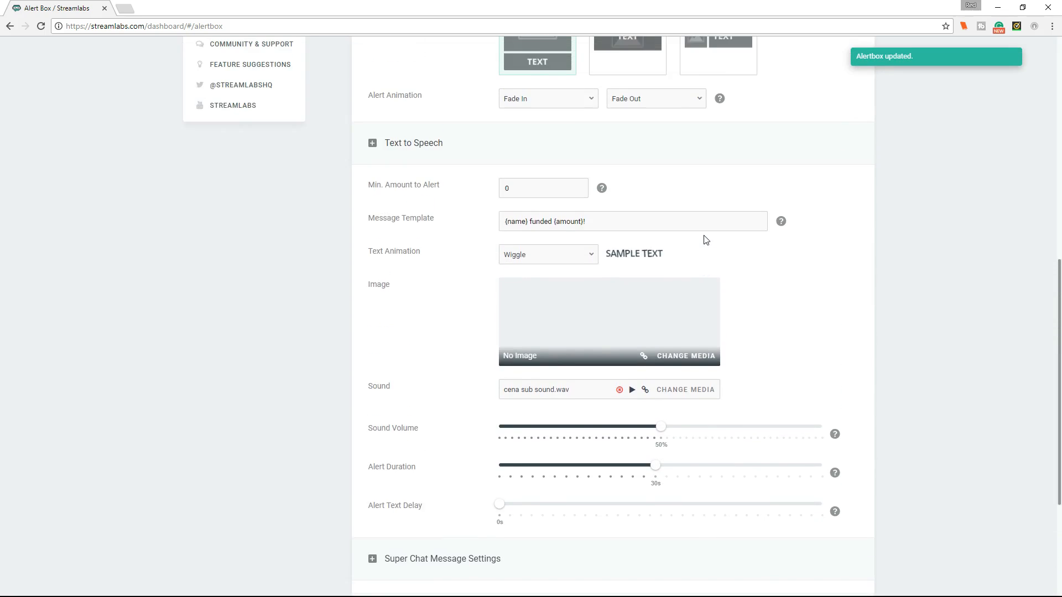
scroll(683, 207, up, 6)
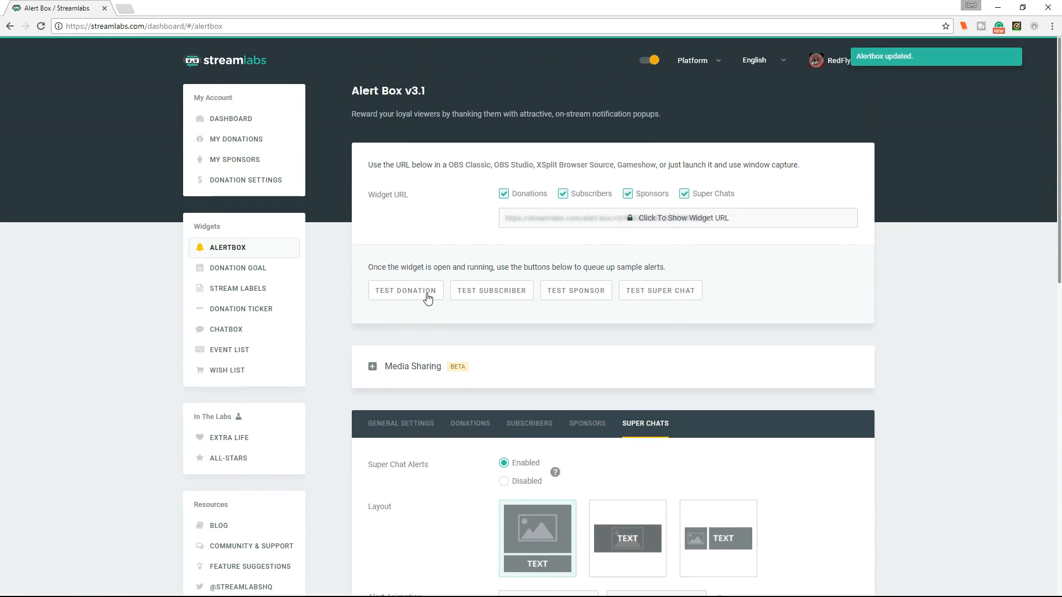
click(412, 301)
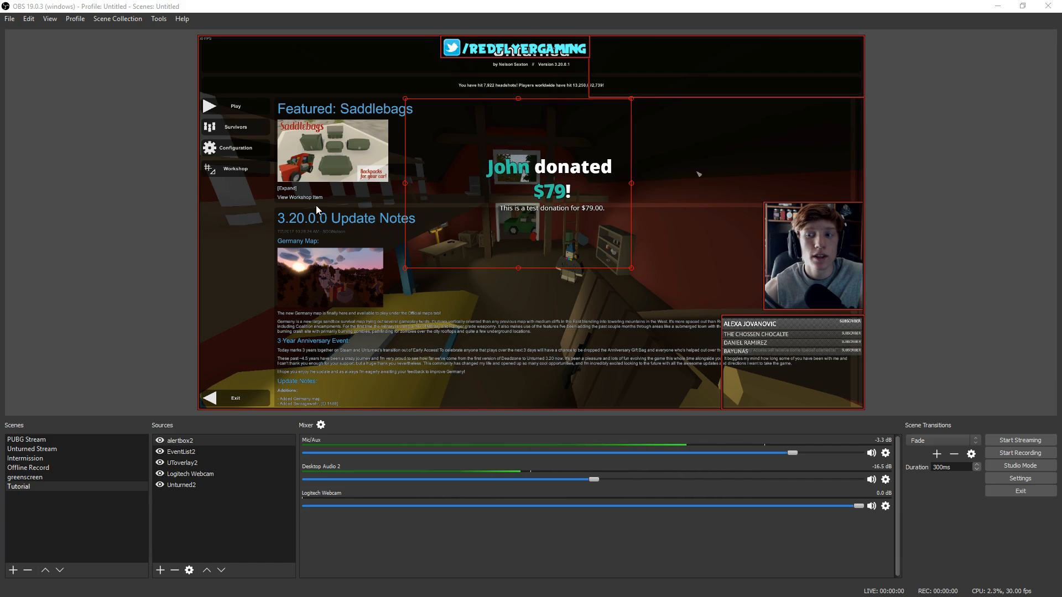
Step: Return to the Streamlabs Alert Box page and expand the super chat Text to Speech settings to review voice, spam security and volume
drag(0, 27, 448, 1)
scroll(476, 409, down, 4)
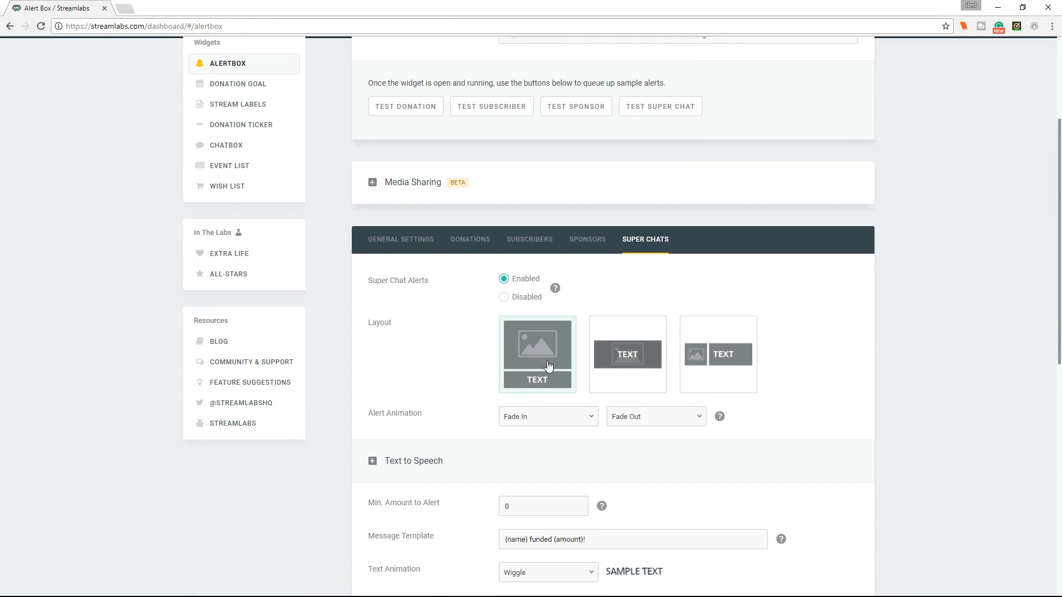
scroll(569, 337, down, 2)
click(380, 333)
scroll(404, 331, down, 2)
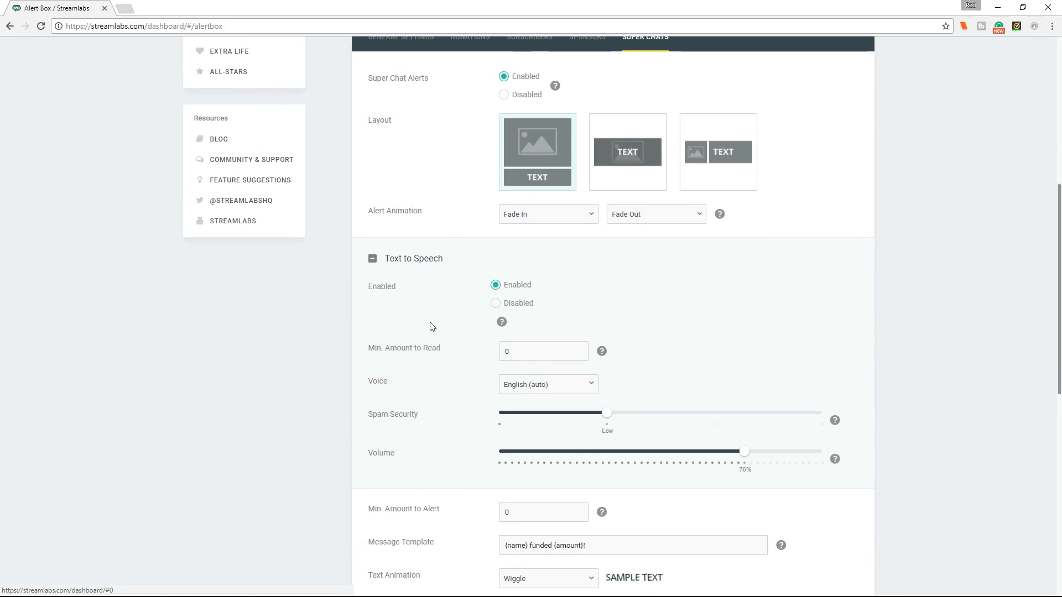
scroll(498, 292, down, 1)
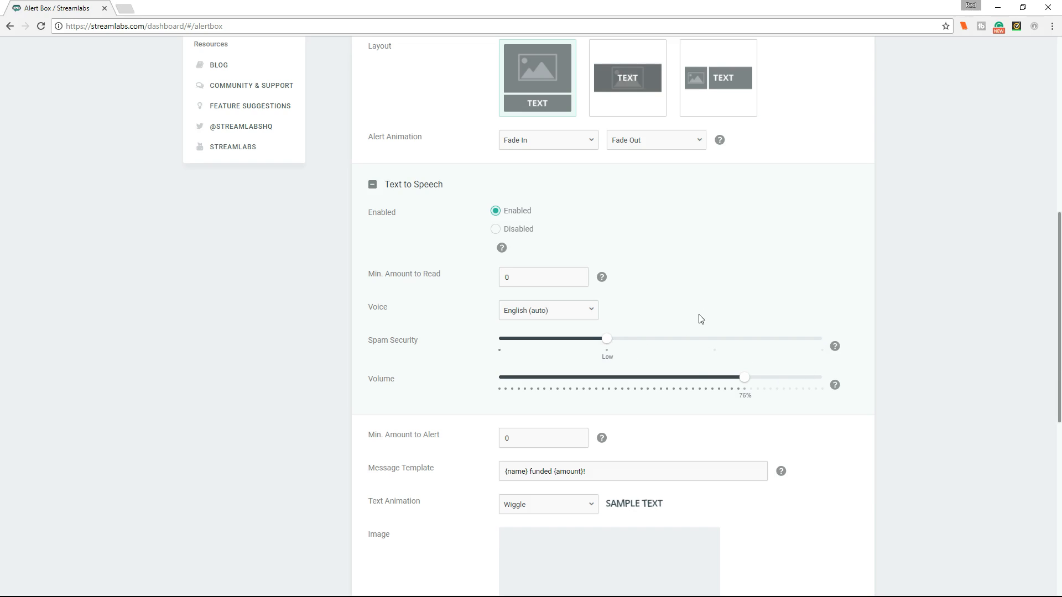
scroll(741, 382, down, 2)
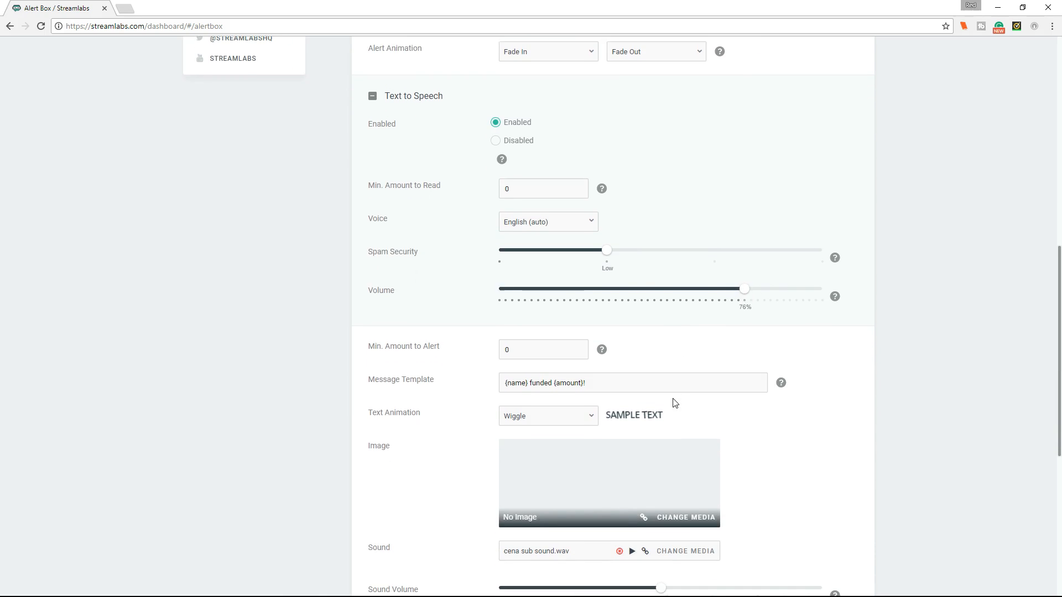
scroll(613, 370, up, 3)
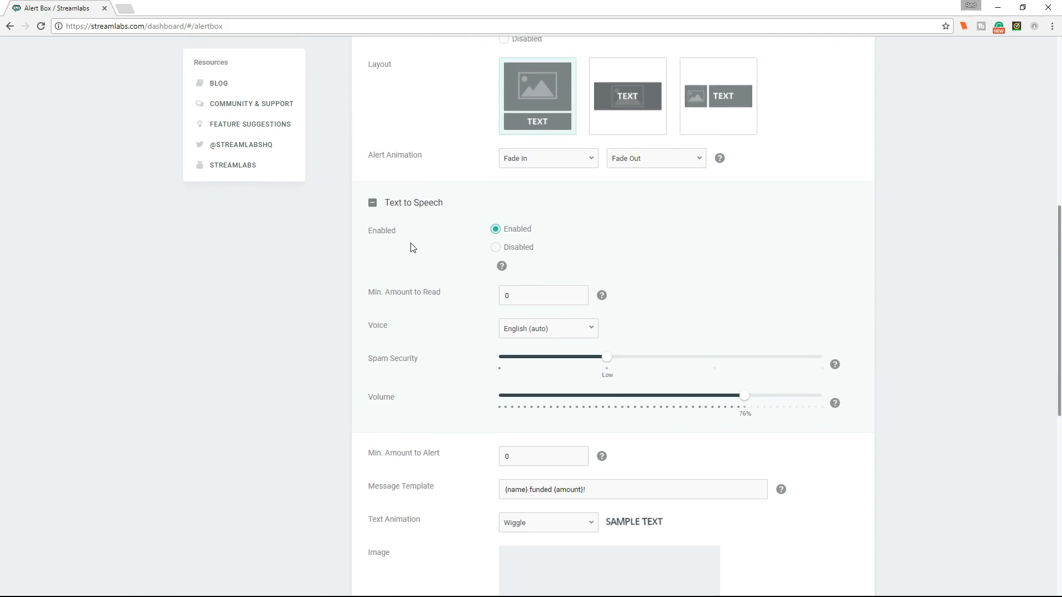
Step: Collapse the super chat Text to Speech settings and check the alert box source in the OBS scene
click(372, 203)
scroll(451, 244, up, 2)
scroll(462, 368, up, 2)
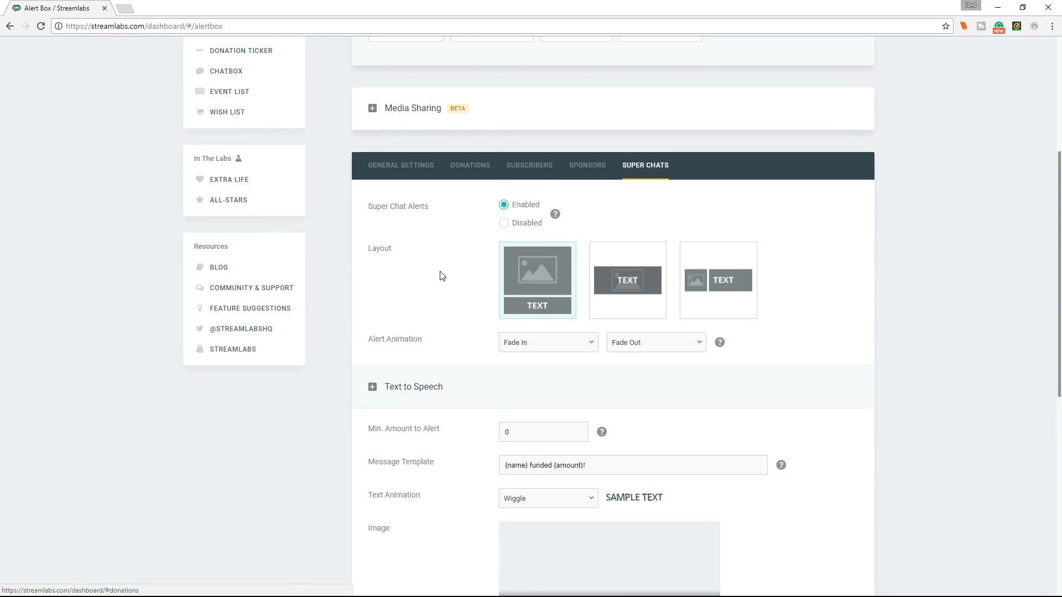
click(592, 74)
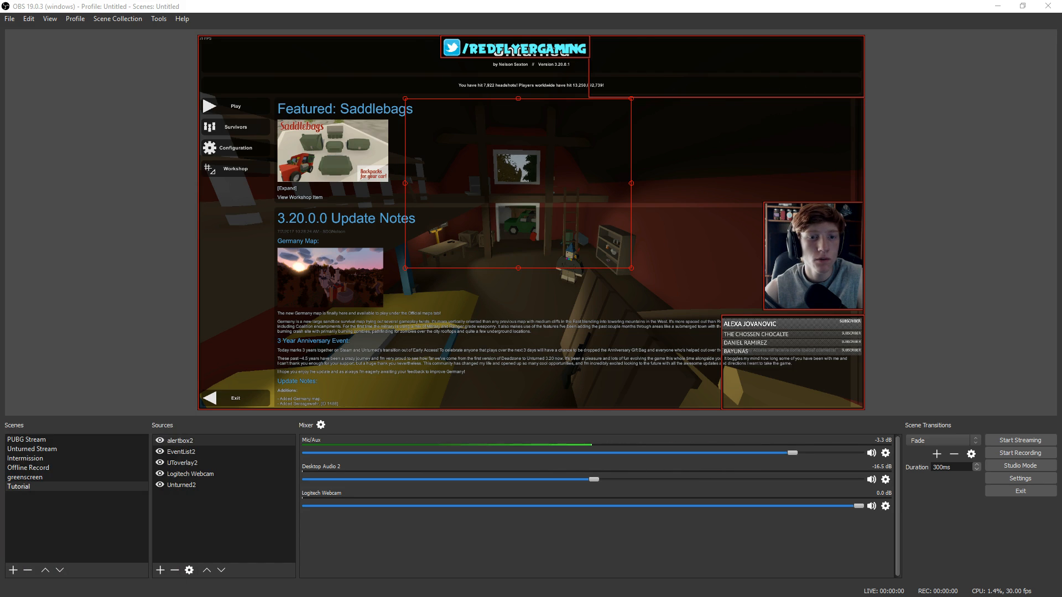
Step: Return to Streamlabs, open the Donation Goal widget and end the existing donation goal
drag(1, 105, 378, 0)
scroll(220, 261, up, 3)
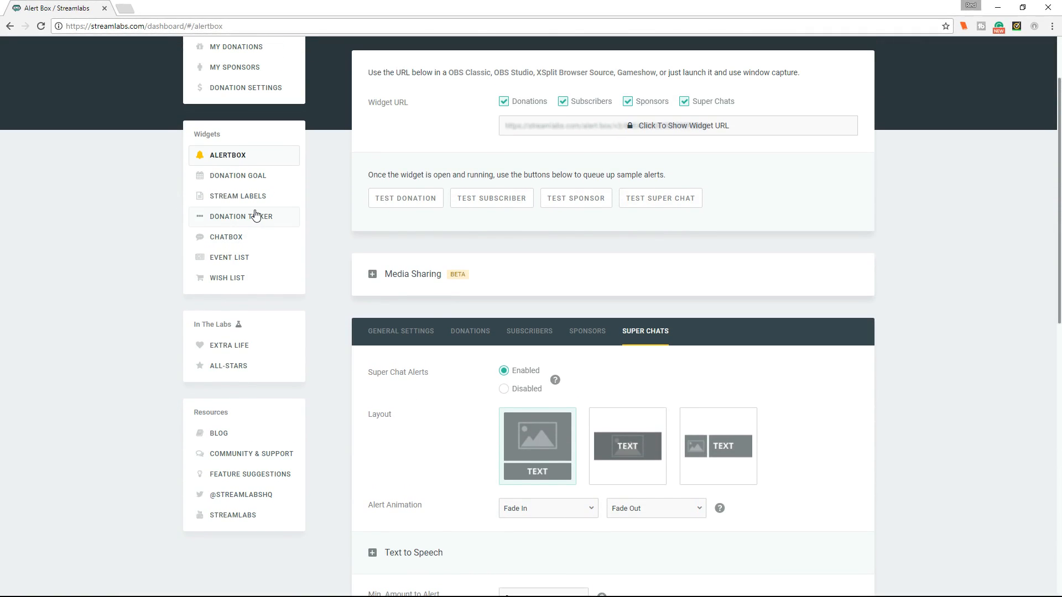
click(265, 176)
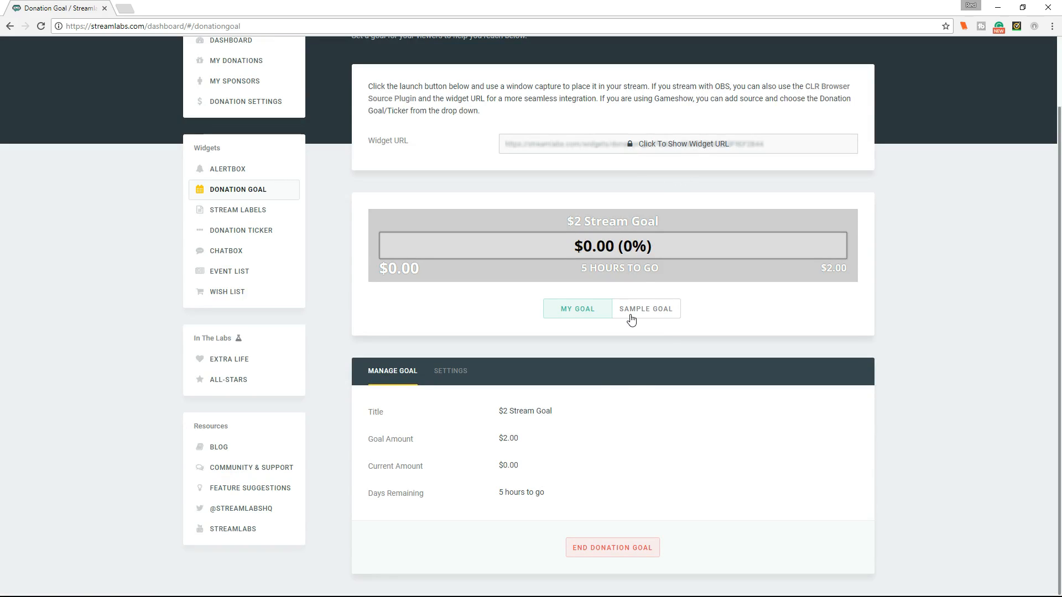
click(588, 550)
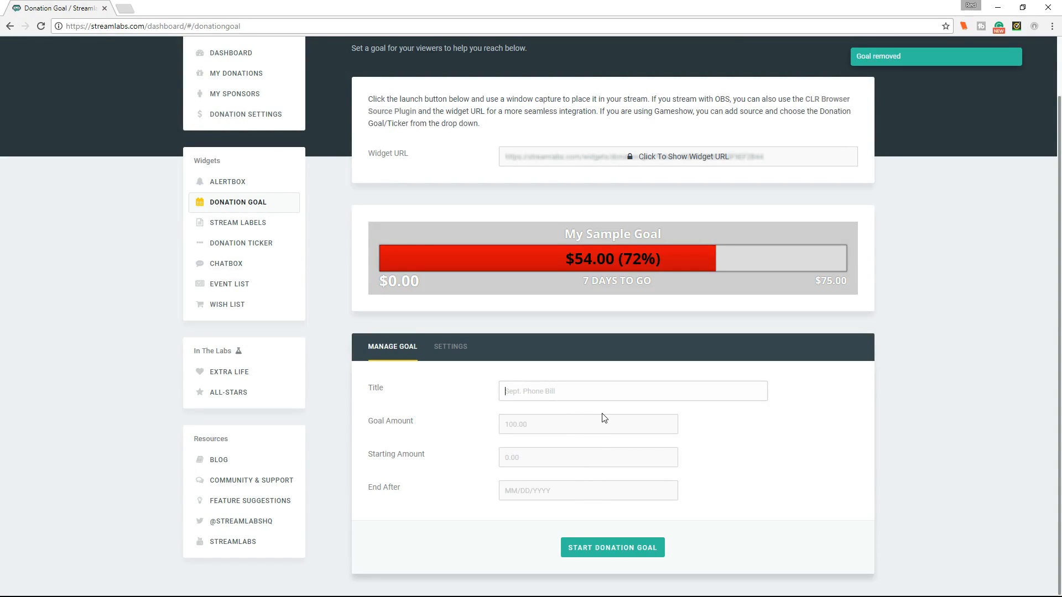
Step: Start a donation goal titled "$1 Stream Goal" with goal amount 1.00, starting amount 0.00 and end date 07/15/2017
text($1 Strea)
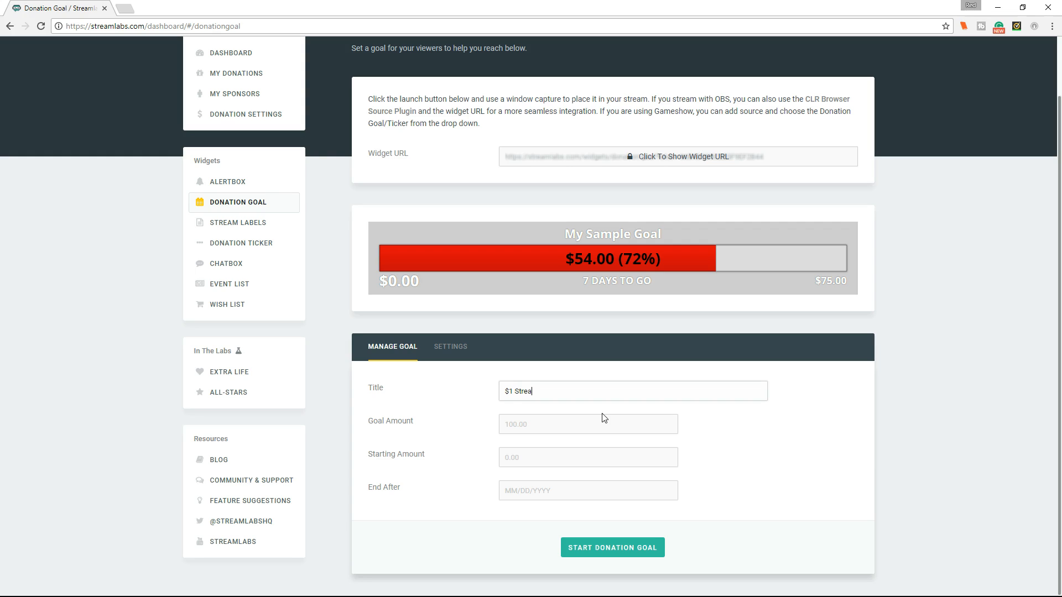
text(1.00)
text(0.00)
text(07)
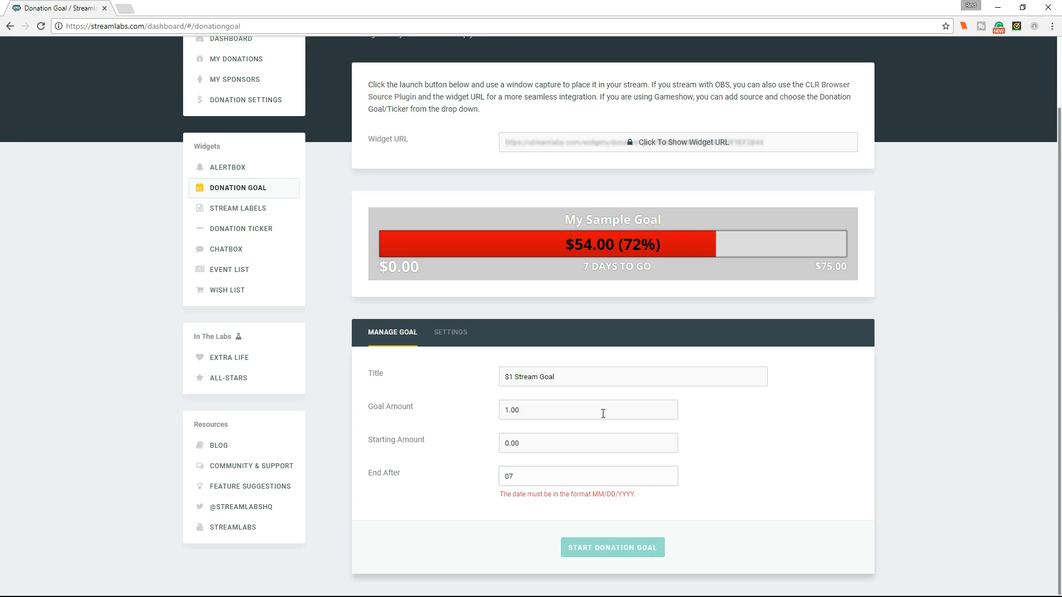
text(/15/2017)
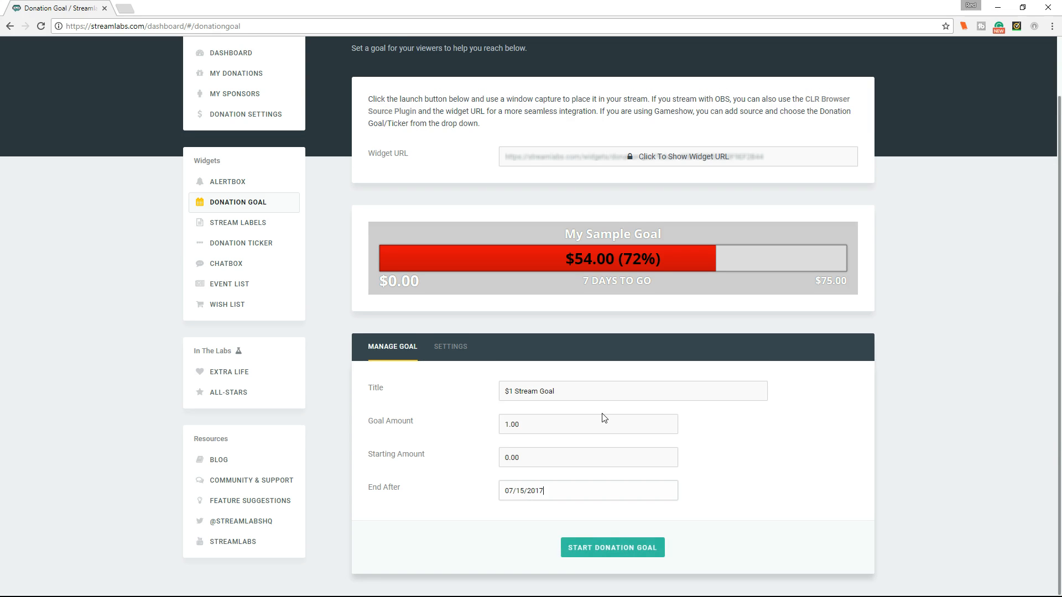
click(625, 549)
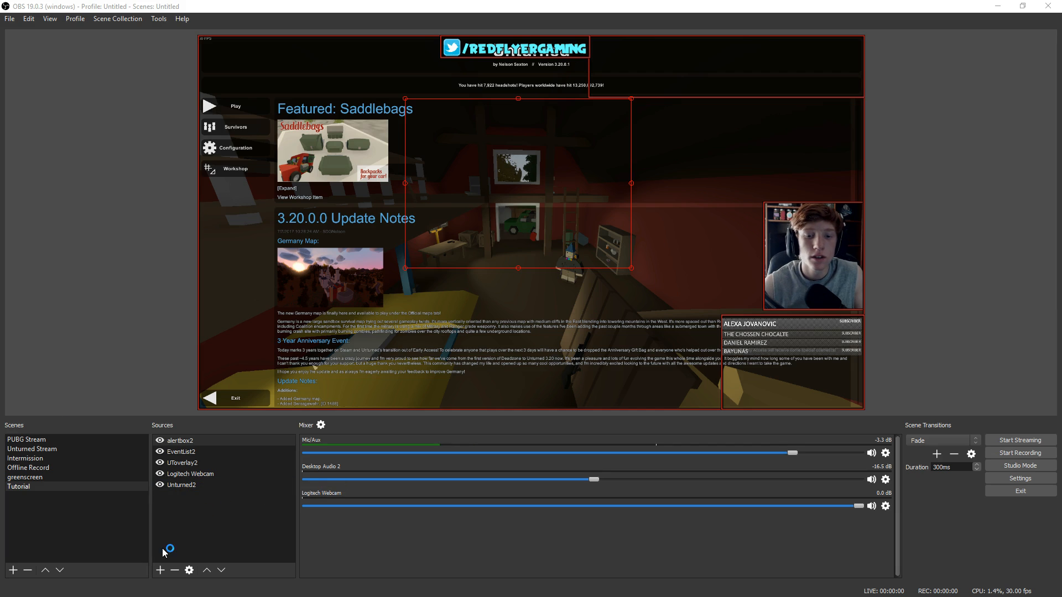
Step: In OBS, add a browser source named donationgoal2 with the donation goal widget's URL and place it in the overlay's top-right box
click(160, 570)
click(234, 412)
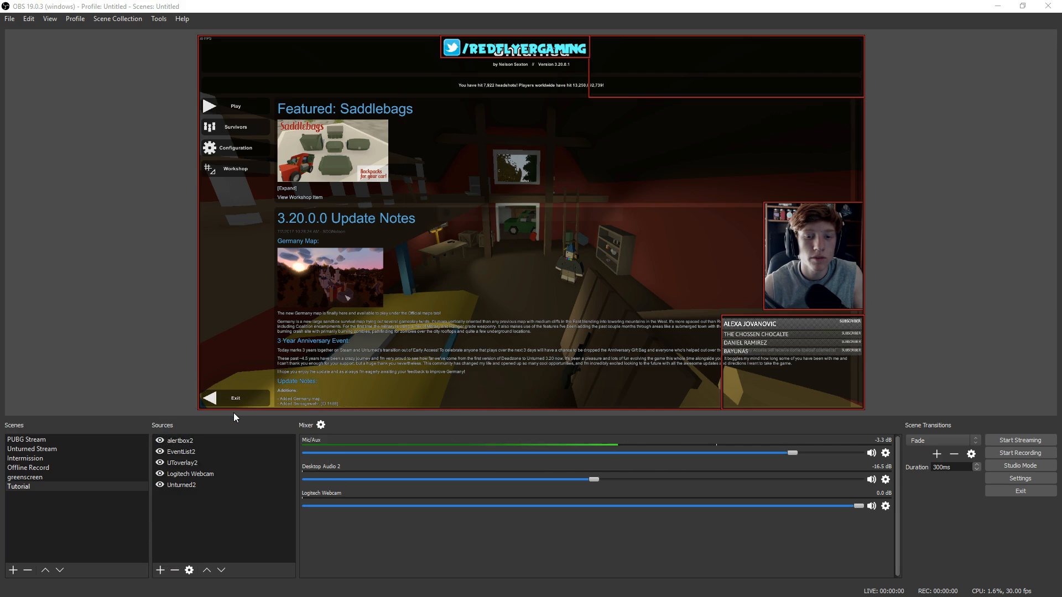
text(donation)
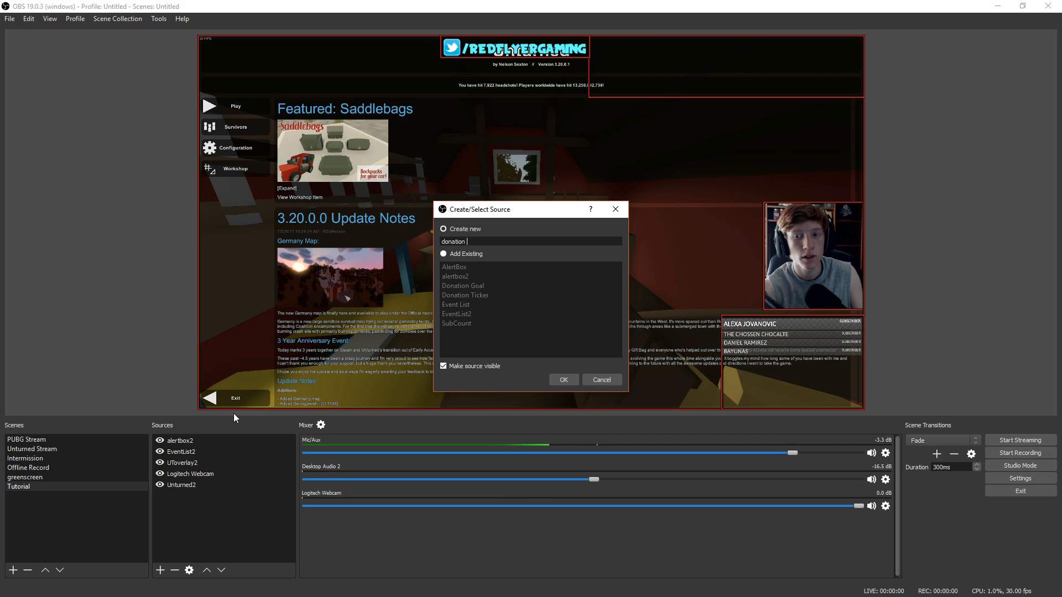
text(goal2)
key(Return)
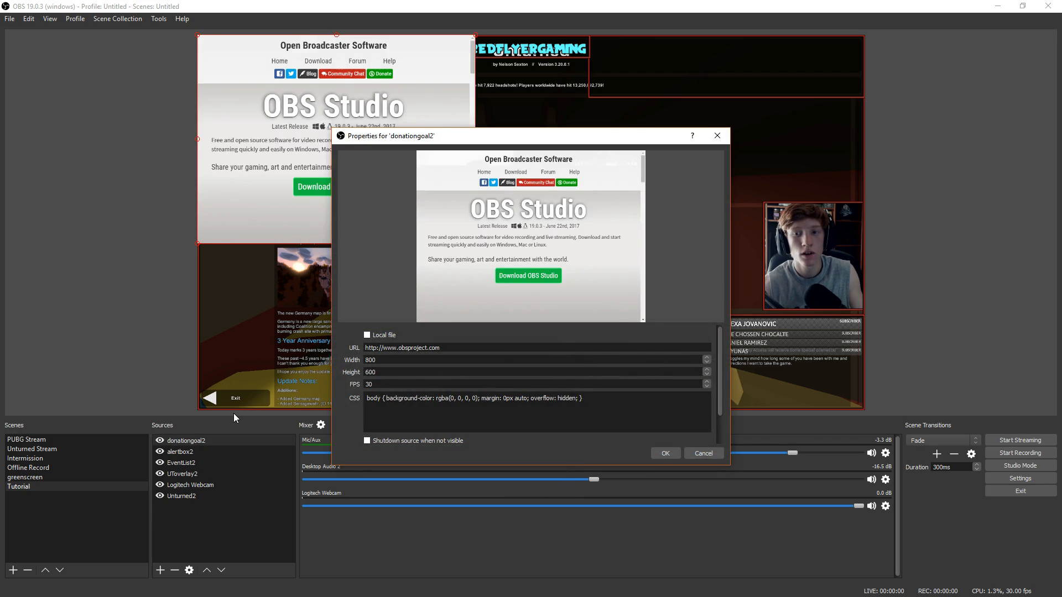
drag(533, 136, 0, 135)
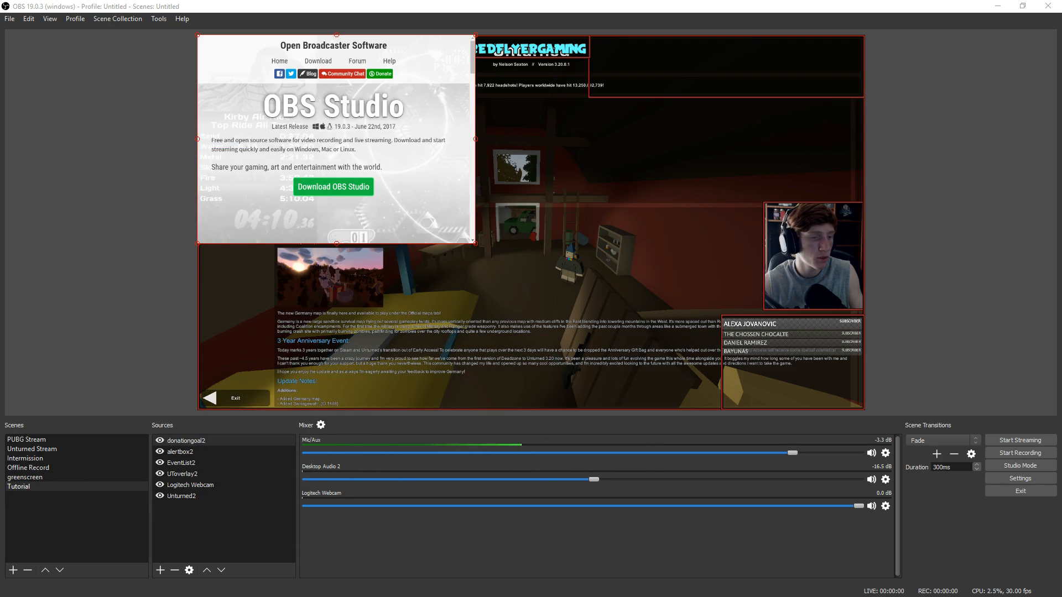
drag(0, 205, 0, 204)
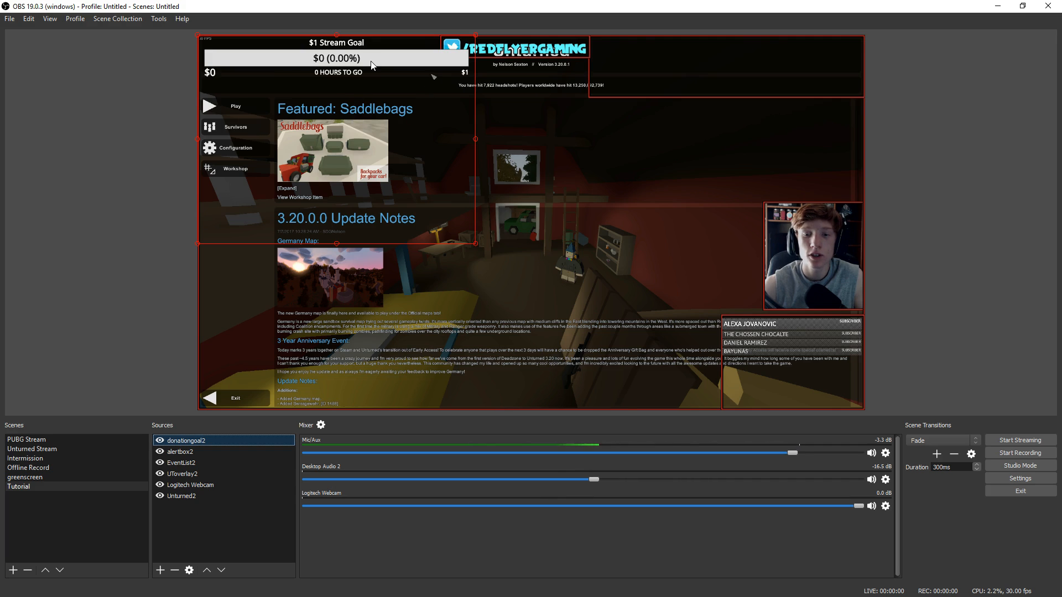
drag(350, 57, 706, 73)
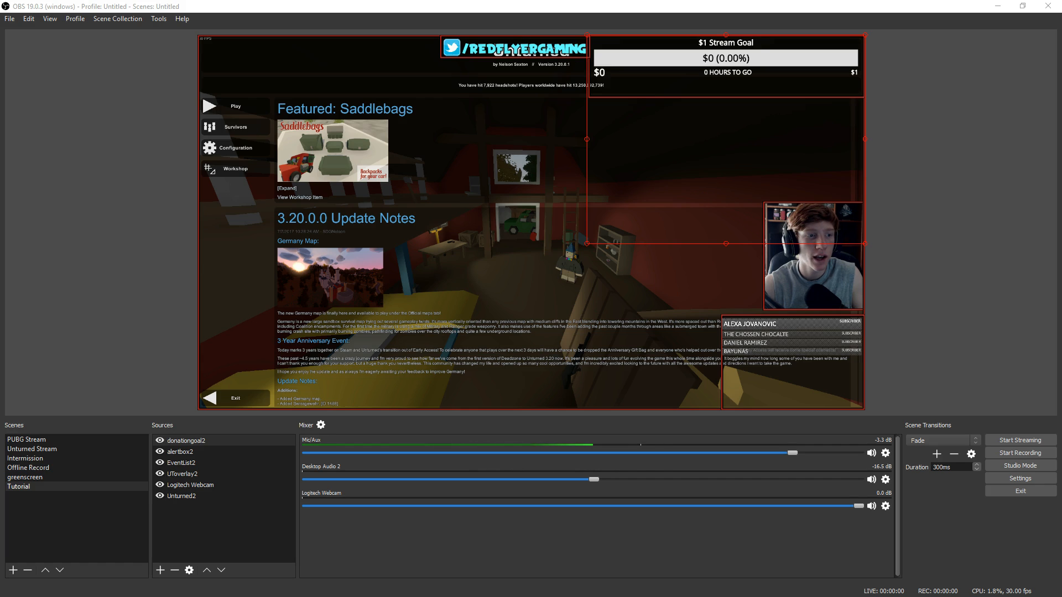
Step: Add a browser source named ticker2 to the Tutorial scene and load the donation ticker widget's URL in it
click(160, 570)
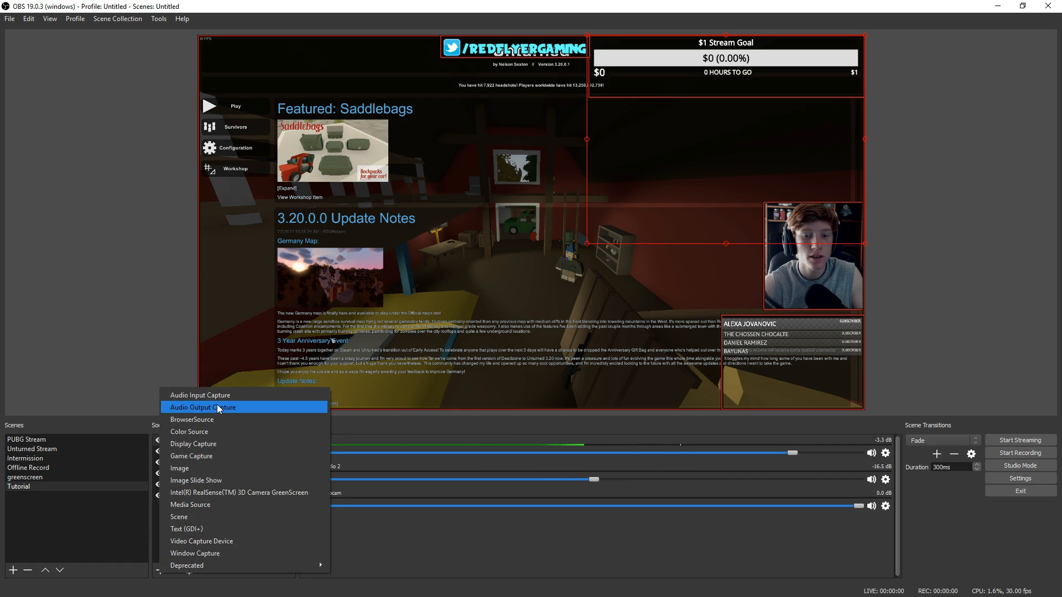
click(209, 420)
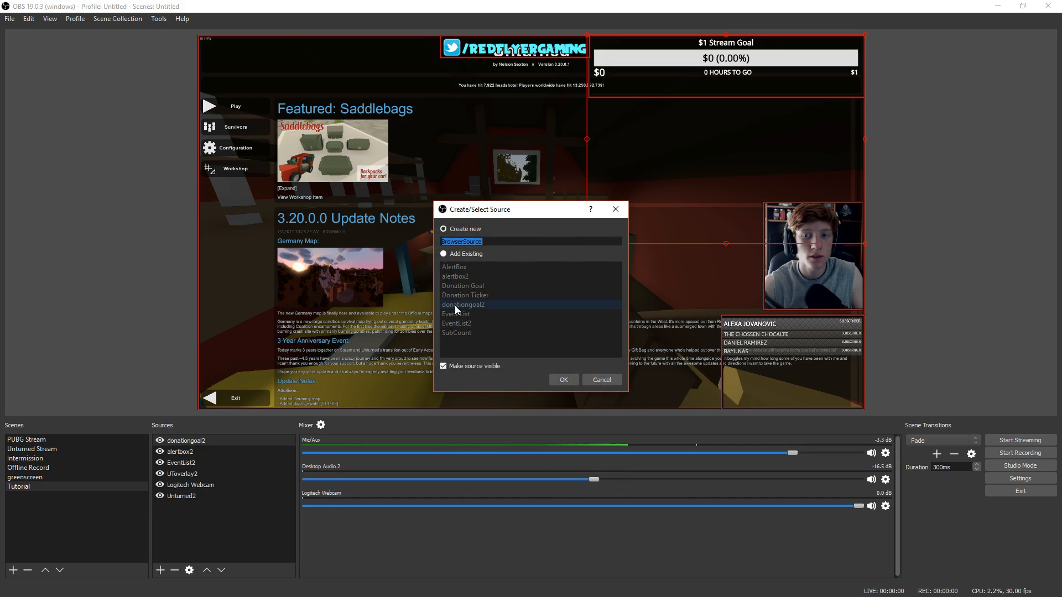
text(ticker2)
key(Return)
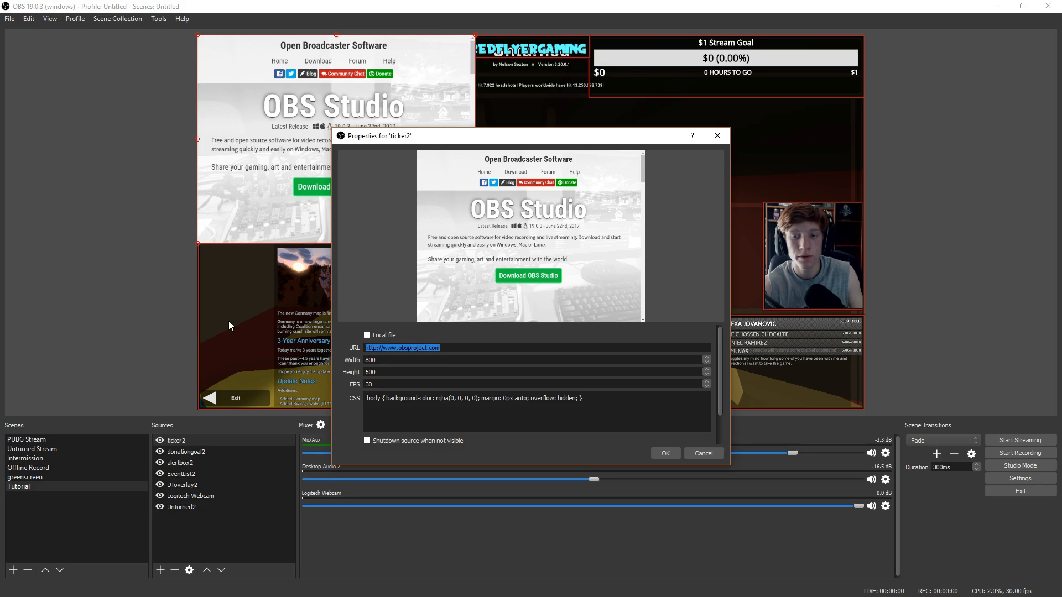
drag(469, 137, 0, 94)
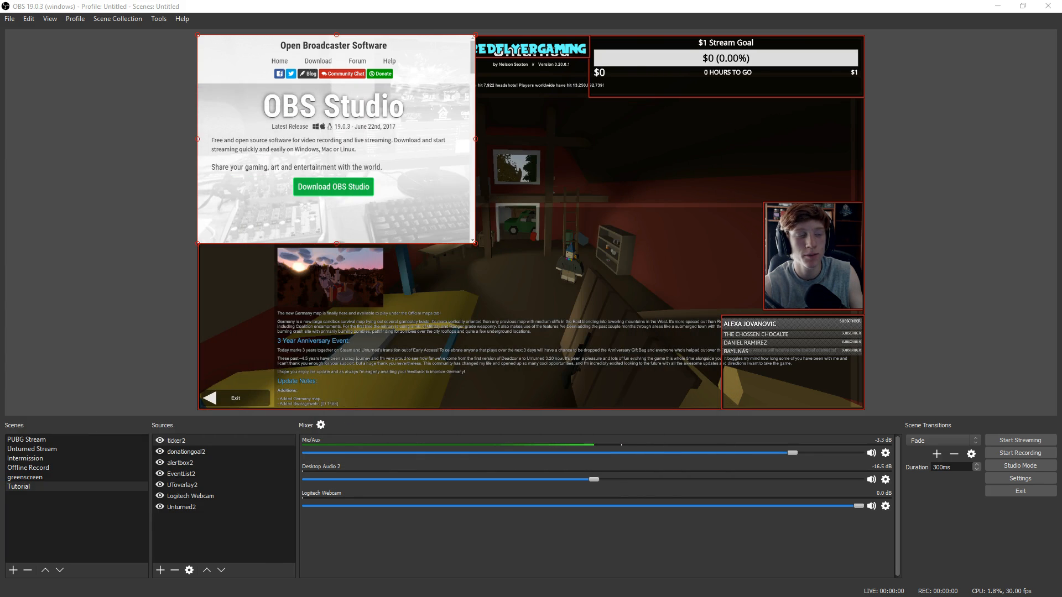
key(Return)
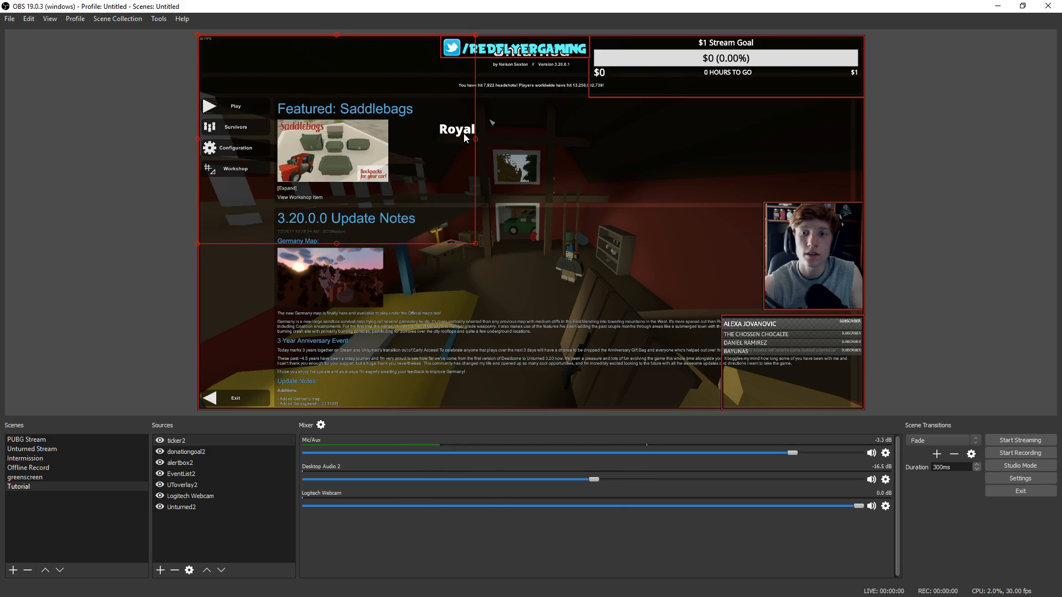
Step: Move the donation ticker into the overlay's top-right box below the goal bar and resize it to fit the box width
drag(465, 136, 840, 85)
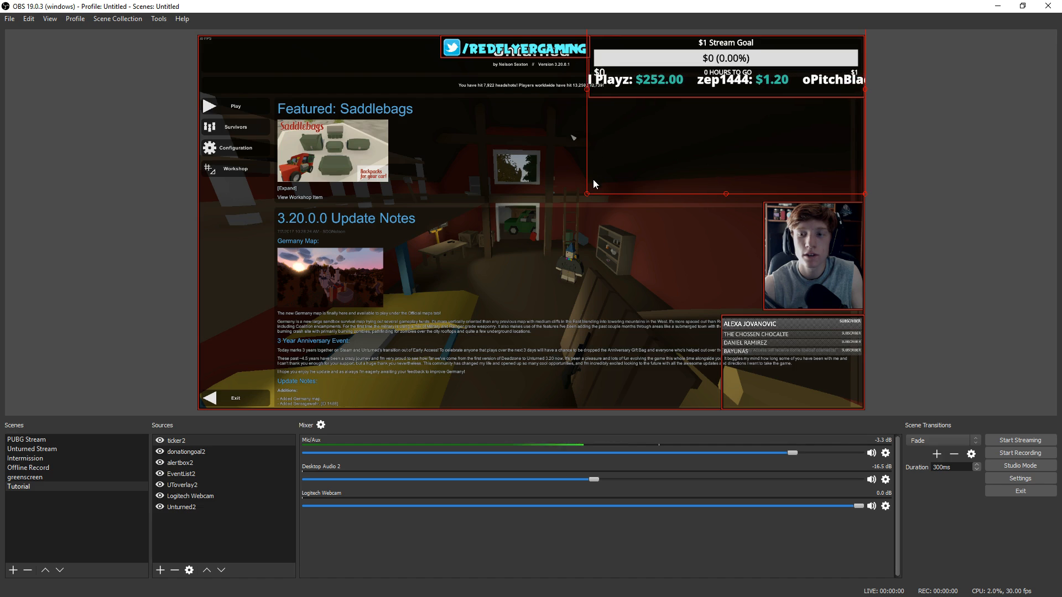
drag(588, 190, 603, 188)
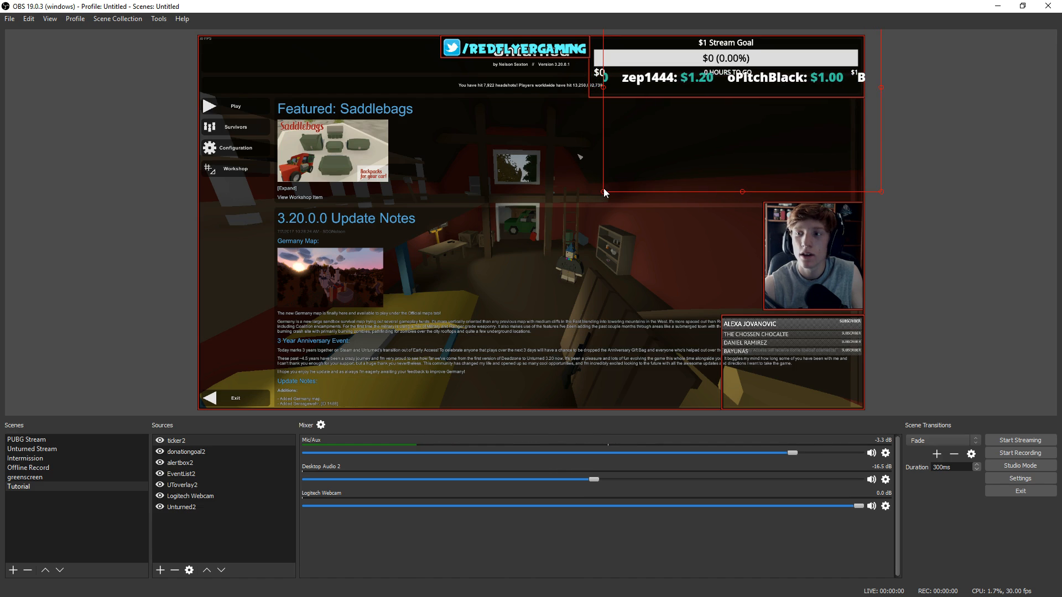
drag(603, 88, 638, 91)
drag(711, 111, 670, 131)
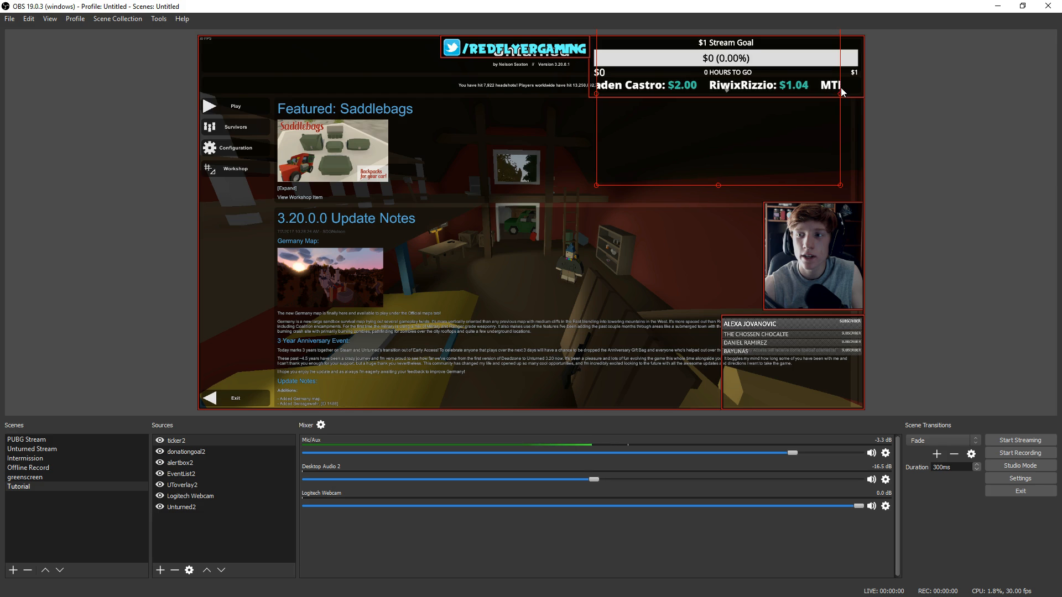
drag(840, 93, 859, 90)
click(761, 145)
drag(758, 146, 766, 134)
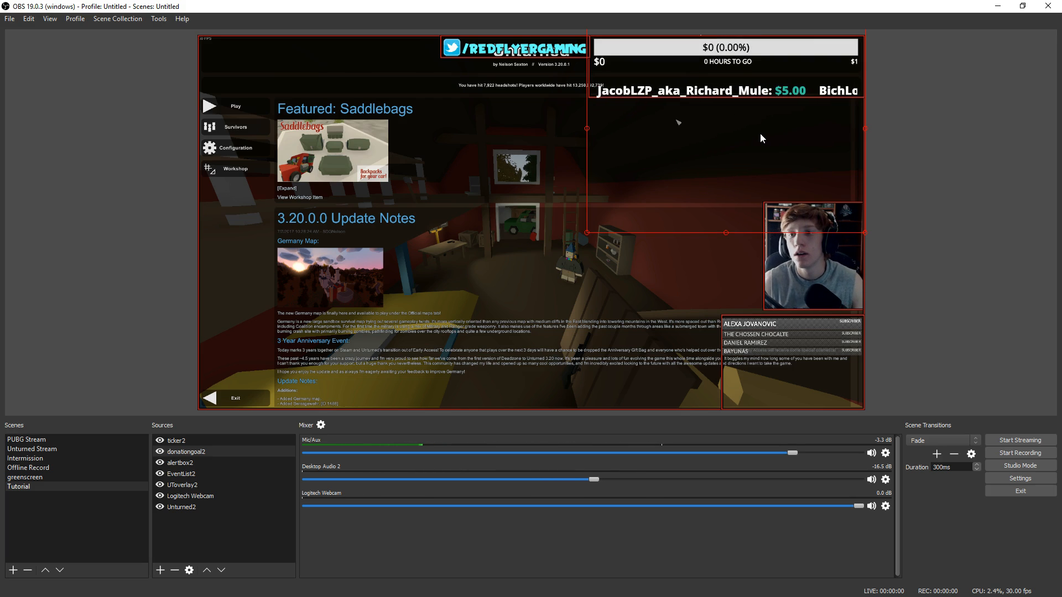
drag(739, 173, 738, 181)
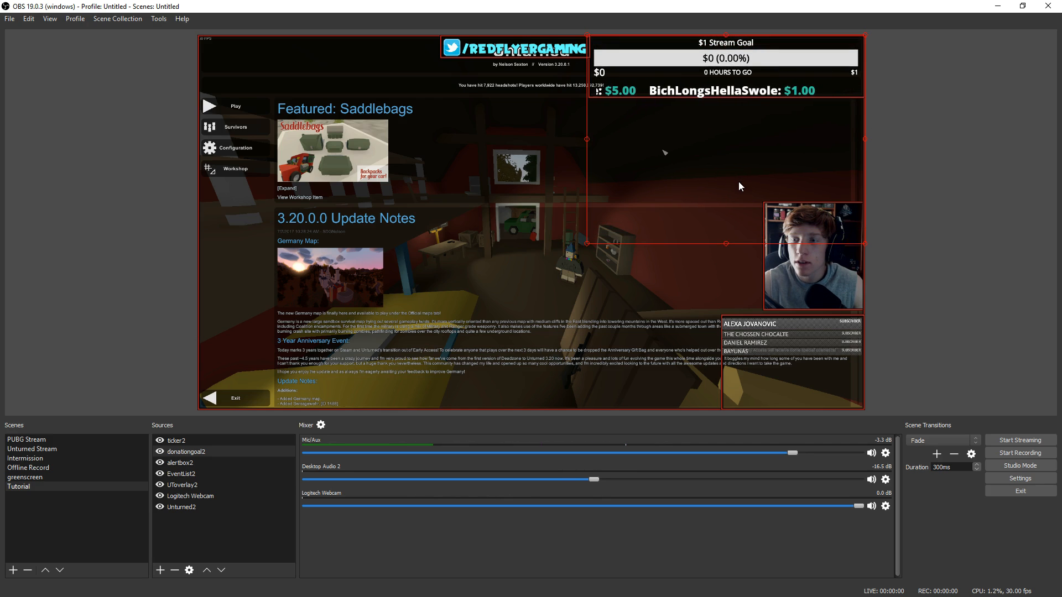
Step: Select the ticker2 source and nudge it up slightly so it sits just below the donation goal amounts
click(735, 91)
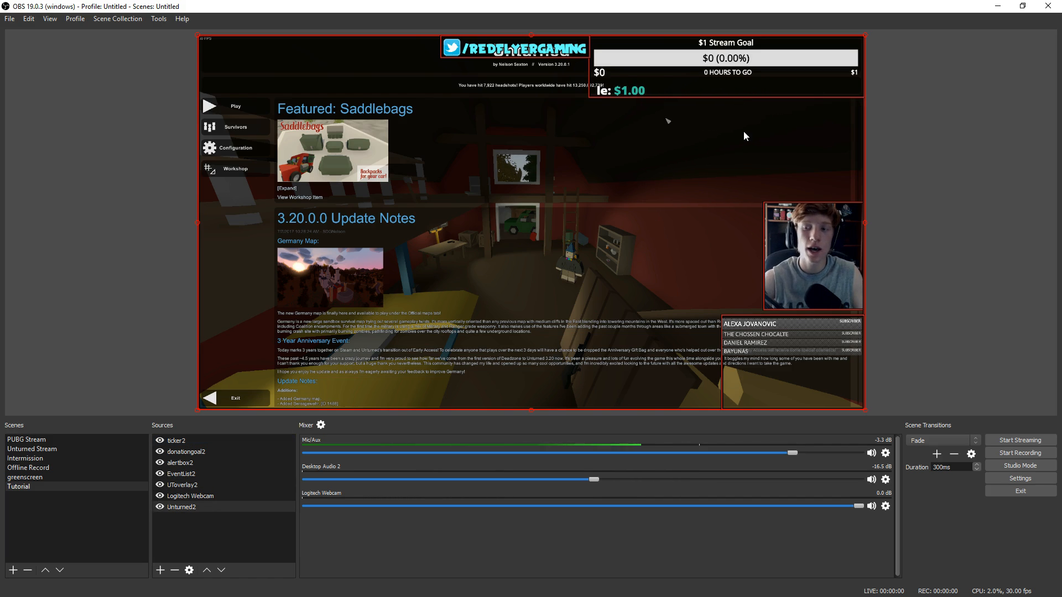
click(218, 441)
drag(744, 144, 745, 139)
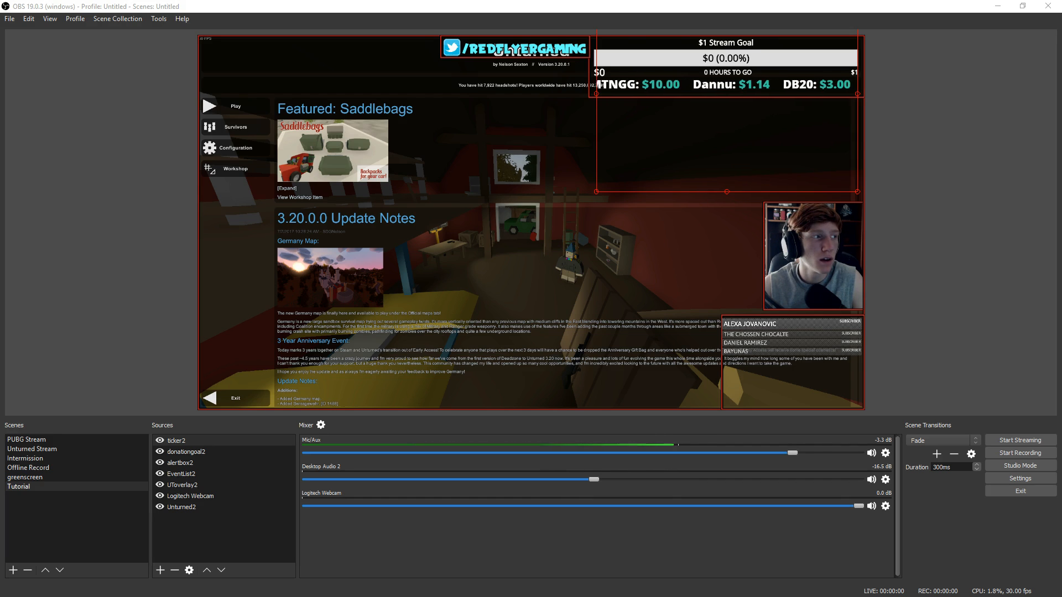
Step: Switch to Chrome, search Google for "live sub count browswersource" and open the Social Blade live subscriber count result
drag(0, 111, 441, 0)
text(live )
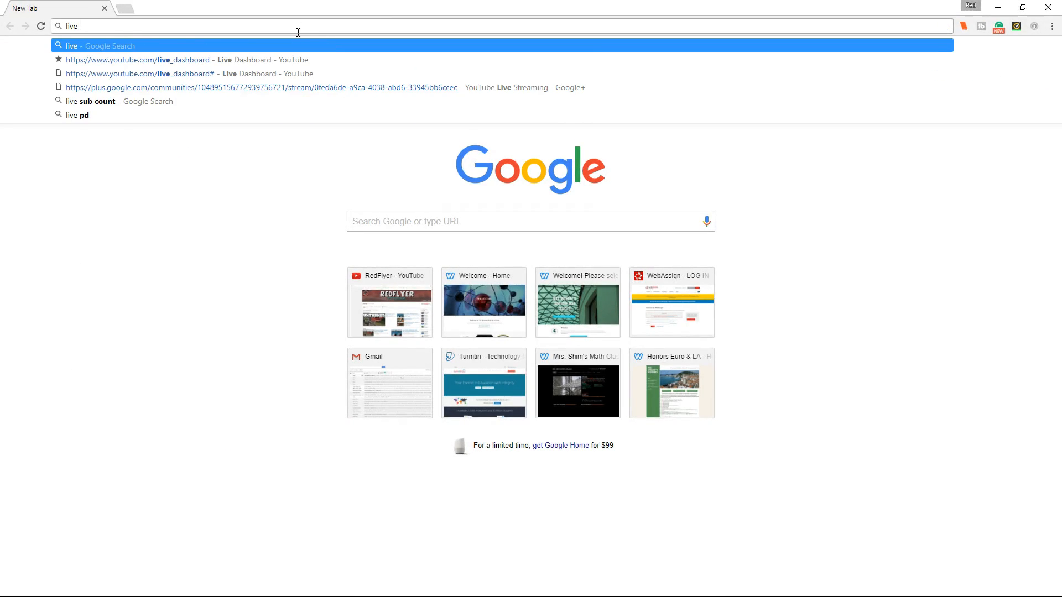
text(sub count bro)
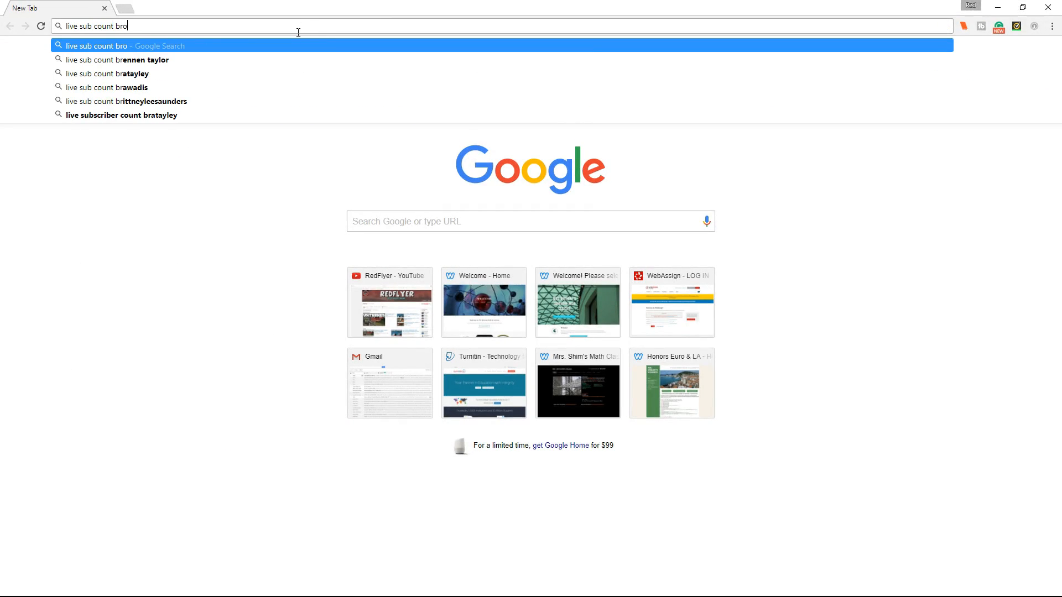
text(wswersourc)
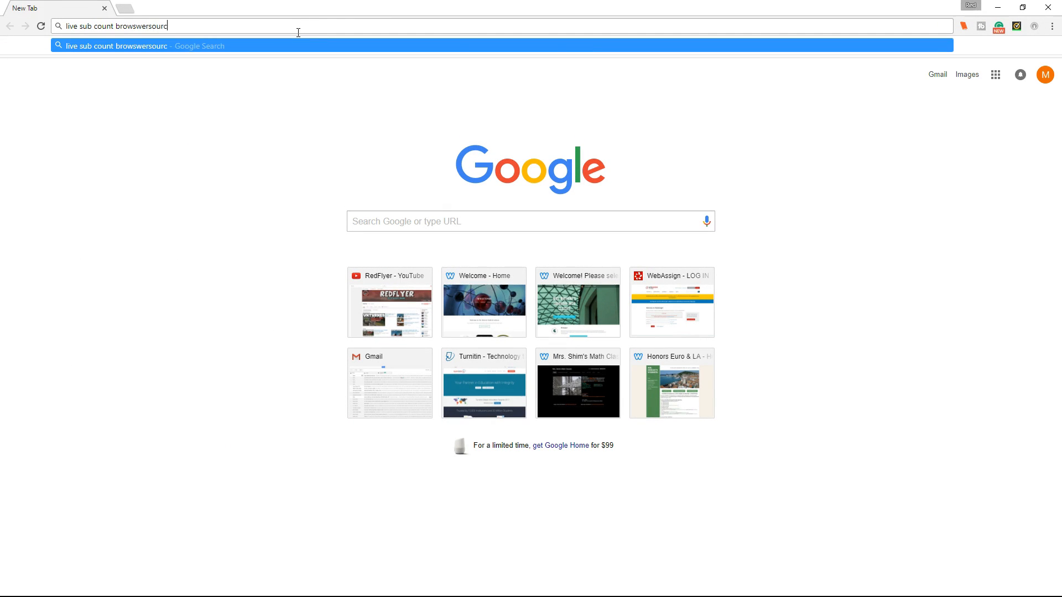
text(e)
key(Return)
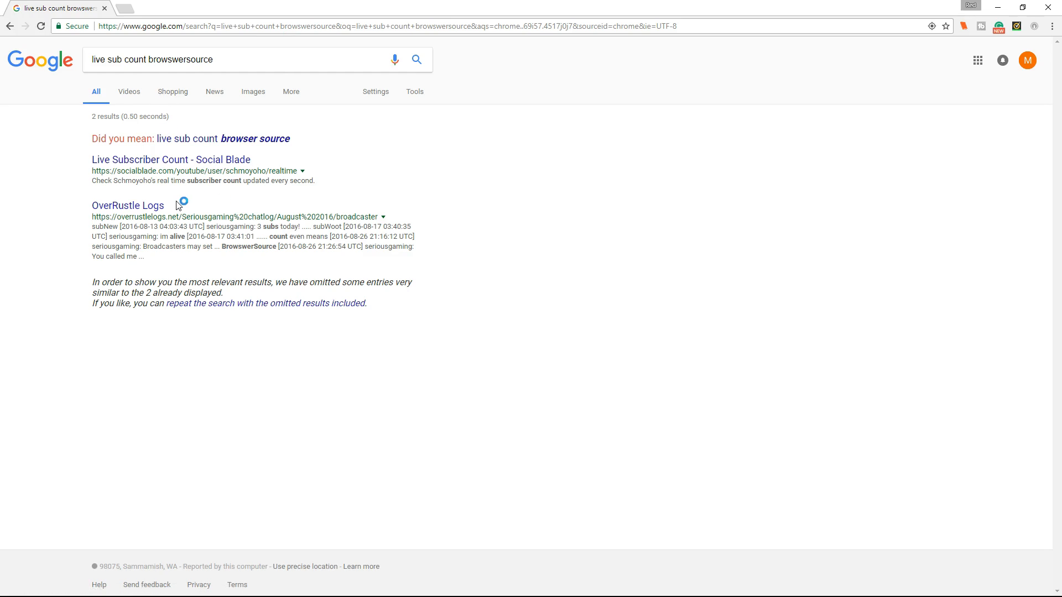
click(210, 162)
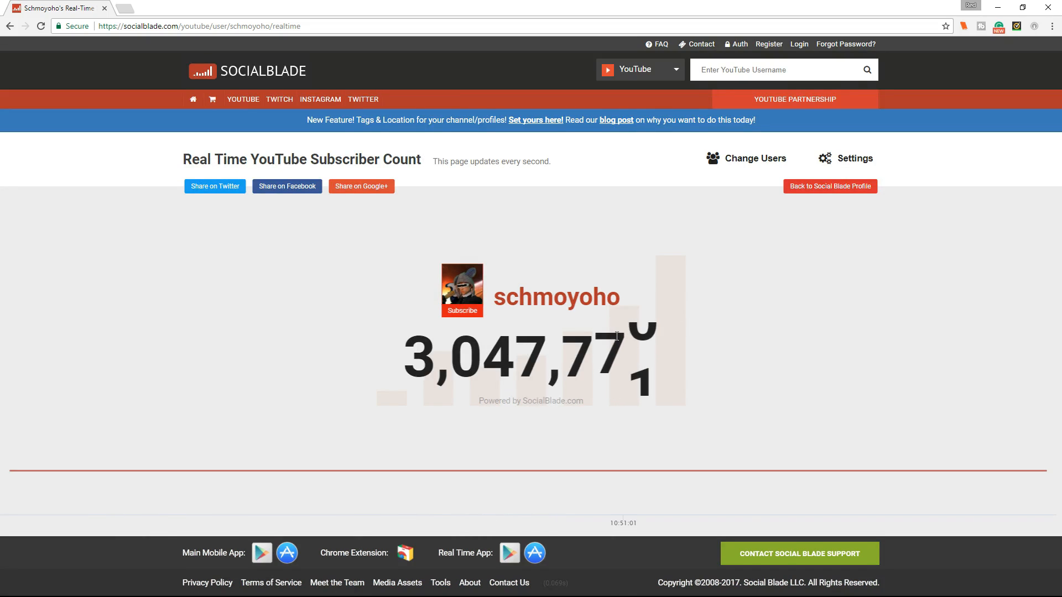
Step: Search Social Blade for the YouTube channel RedFlyer and look over its statistics page
click(763, 67)
text(RedFlyer)
key(Return)
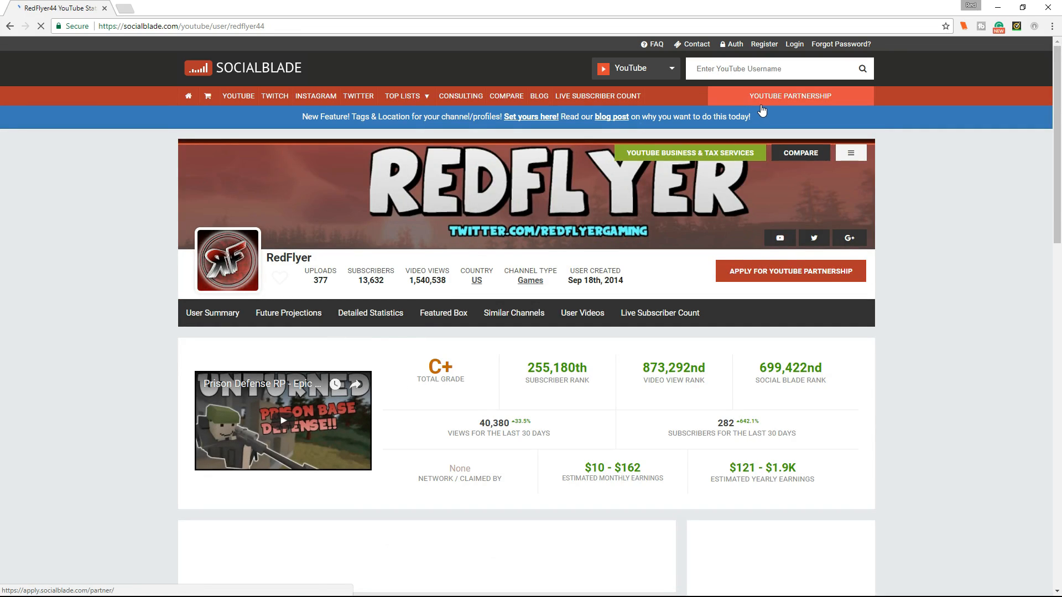
scroll(552, 306, down, 1)
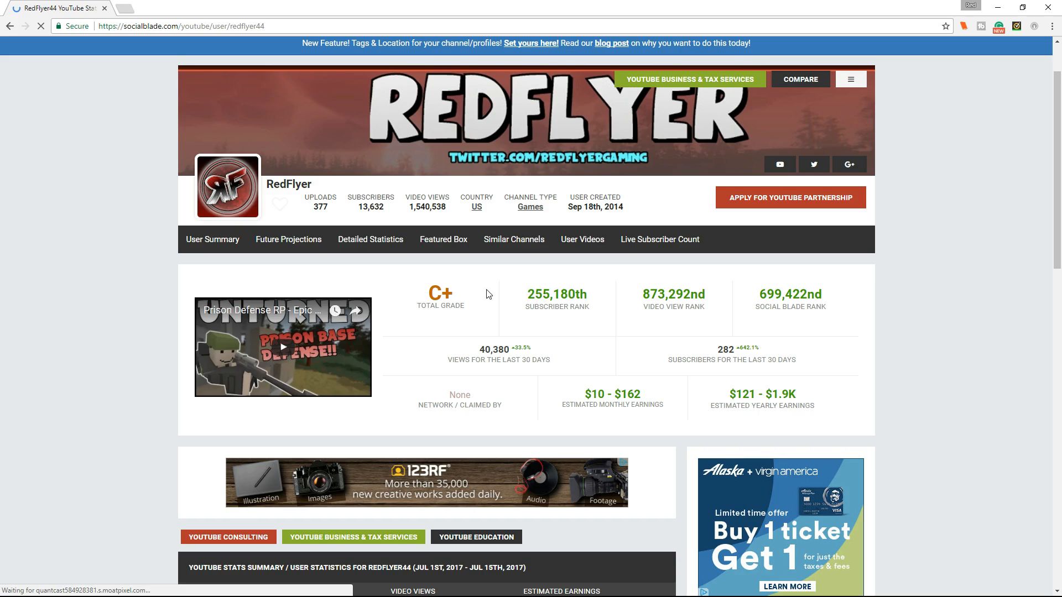
scroll(488, 294, up, 1)
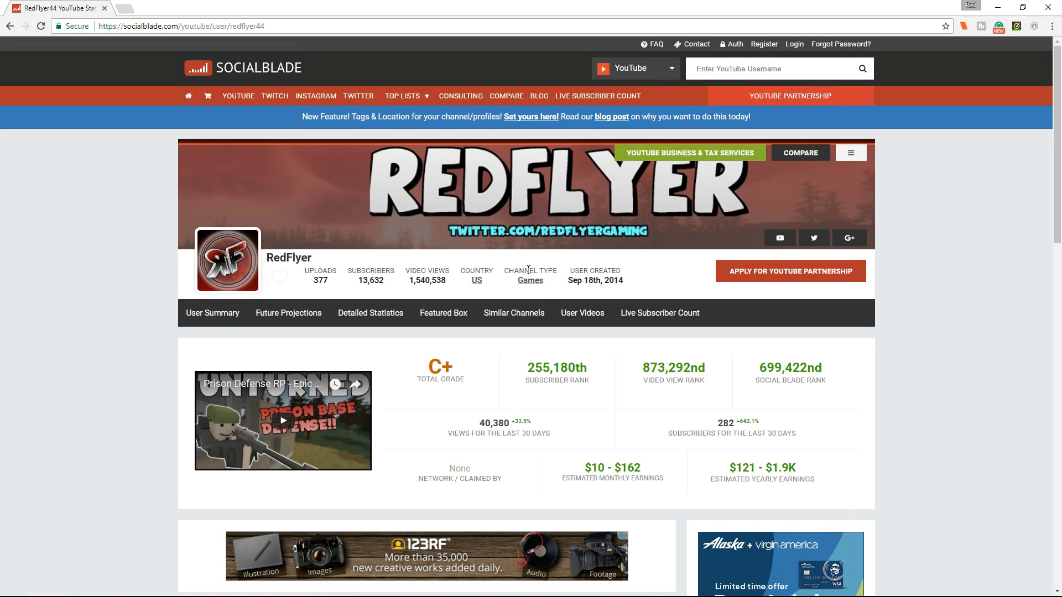
Step: Open RedFlyer's Live Subscriber Count page on Social Blade and copy its web address
click(655, 309)
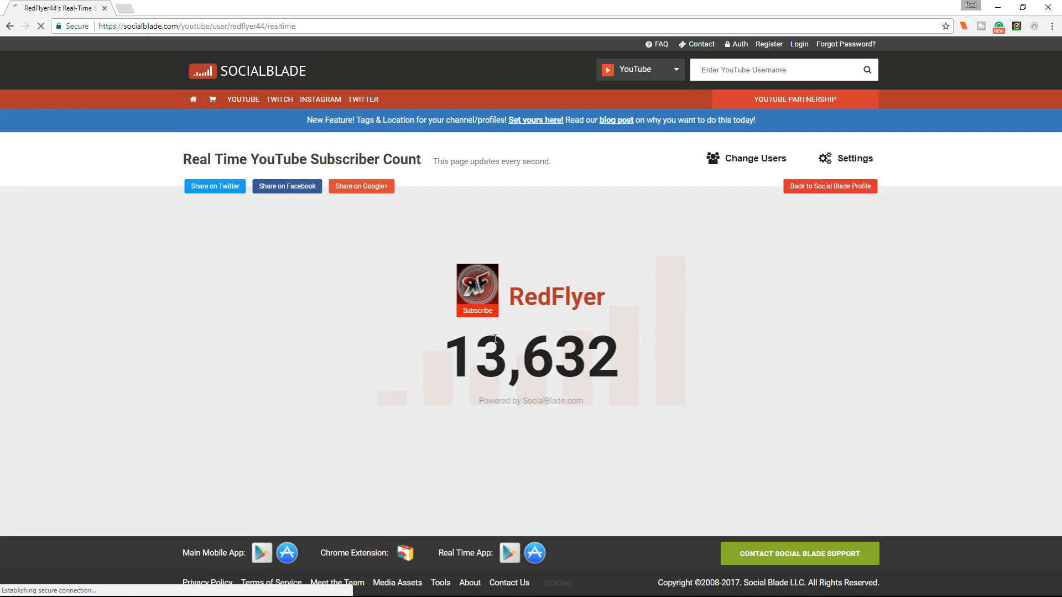
drag(682, 353, 623, 301)
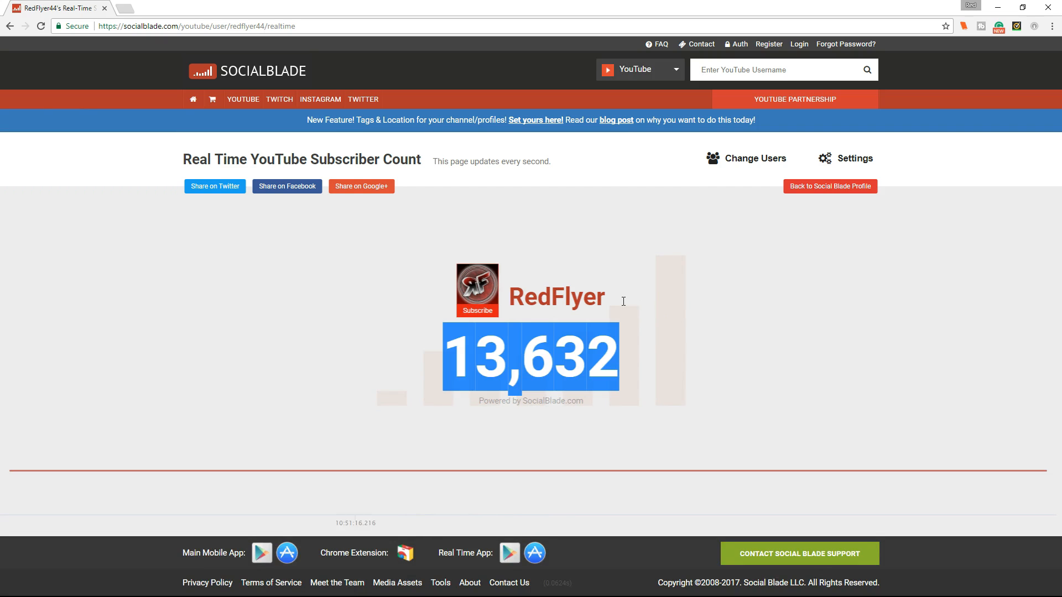
click(721, 314)
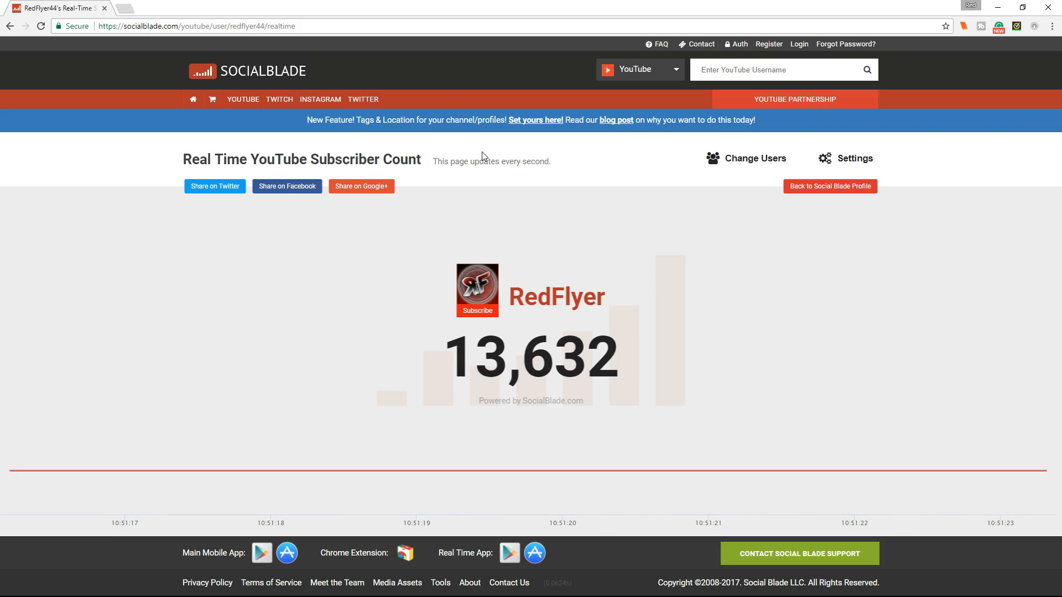
click(153, 25)
key(ctrl+c)
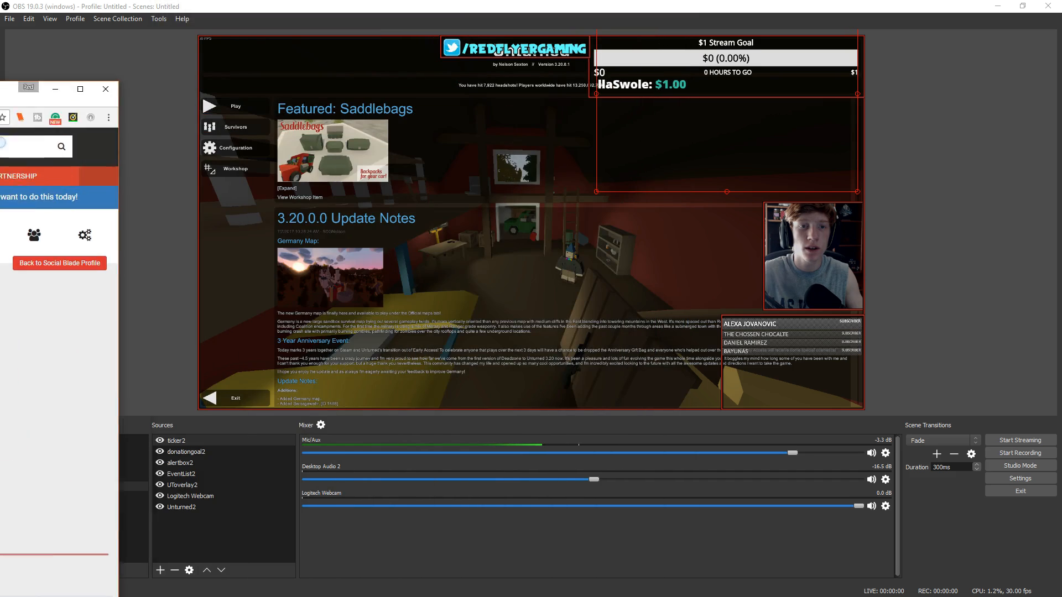
Step: Switch to OBS and add a new browser source named subcount2 that uses the copied Social Blade realtime page URL
drag(2, 143, 0, 143)
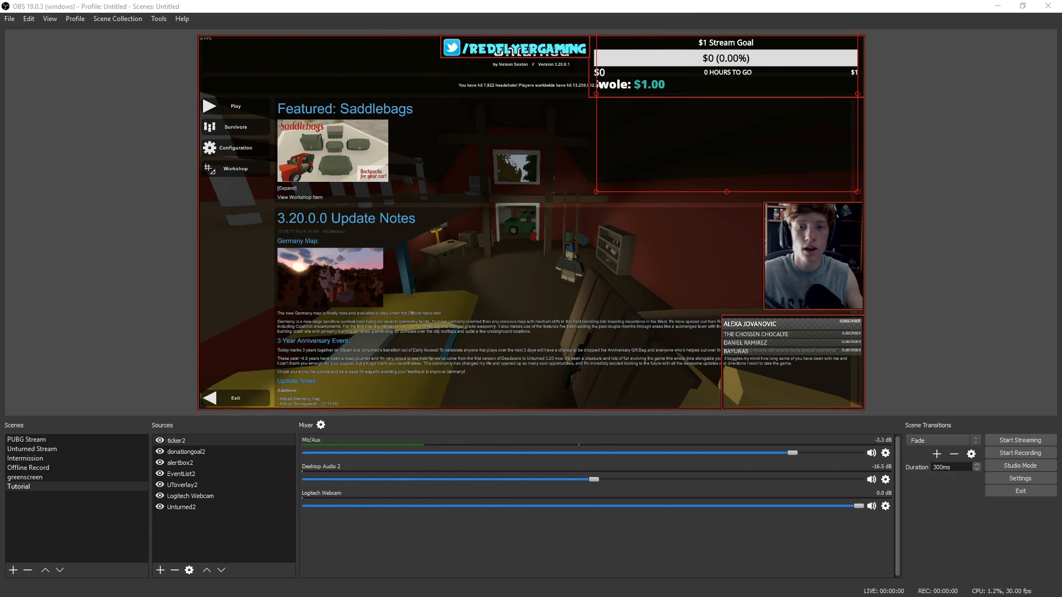
click(160, 570)
click(247, 417)
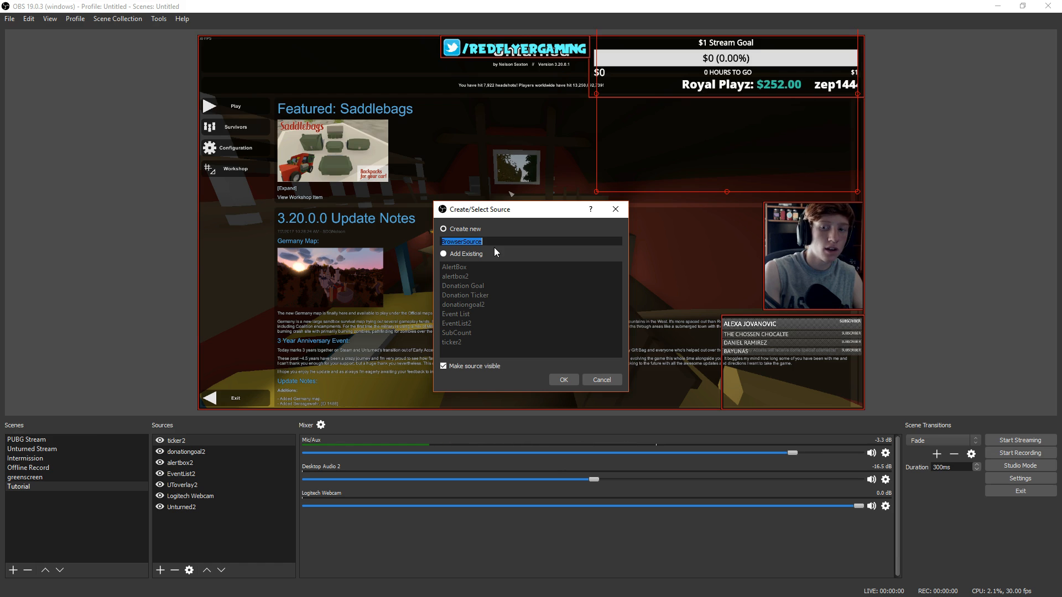
text(subcount2)
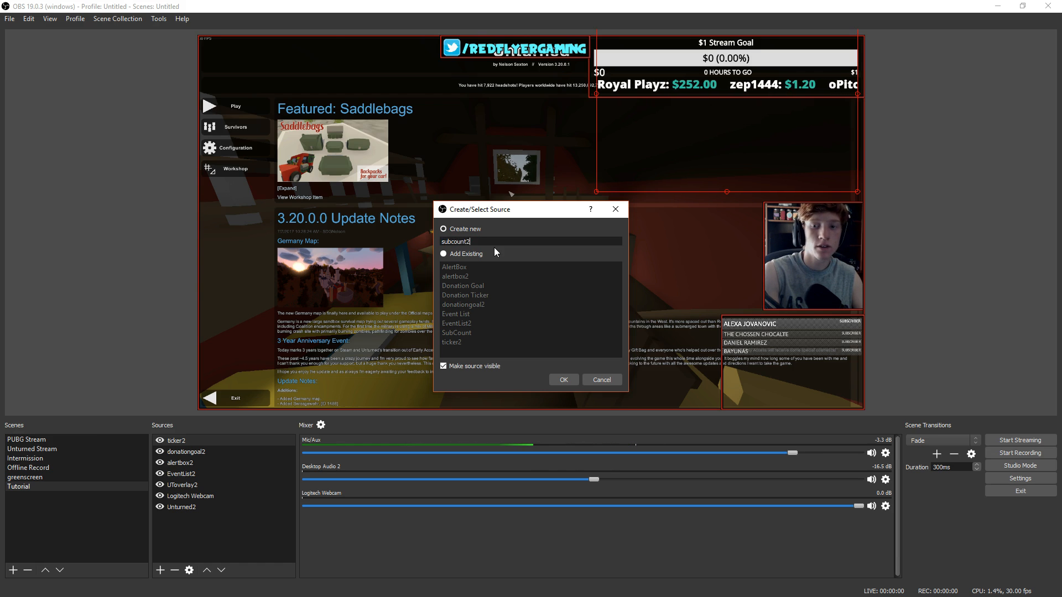
key(Return)
triple_click(457, 345)
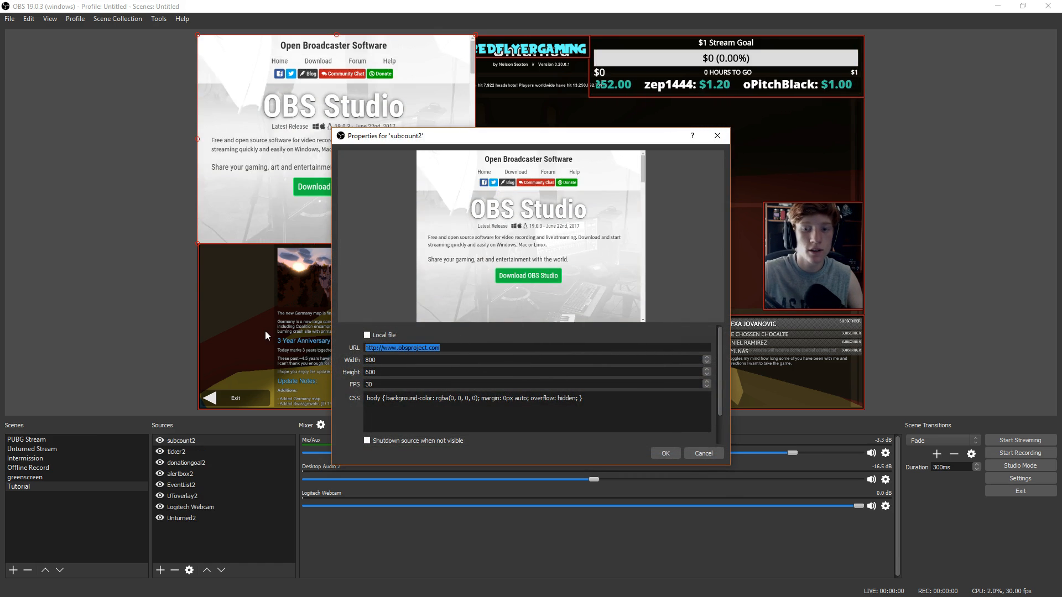
key(ctrl+v)
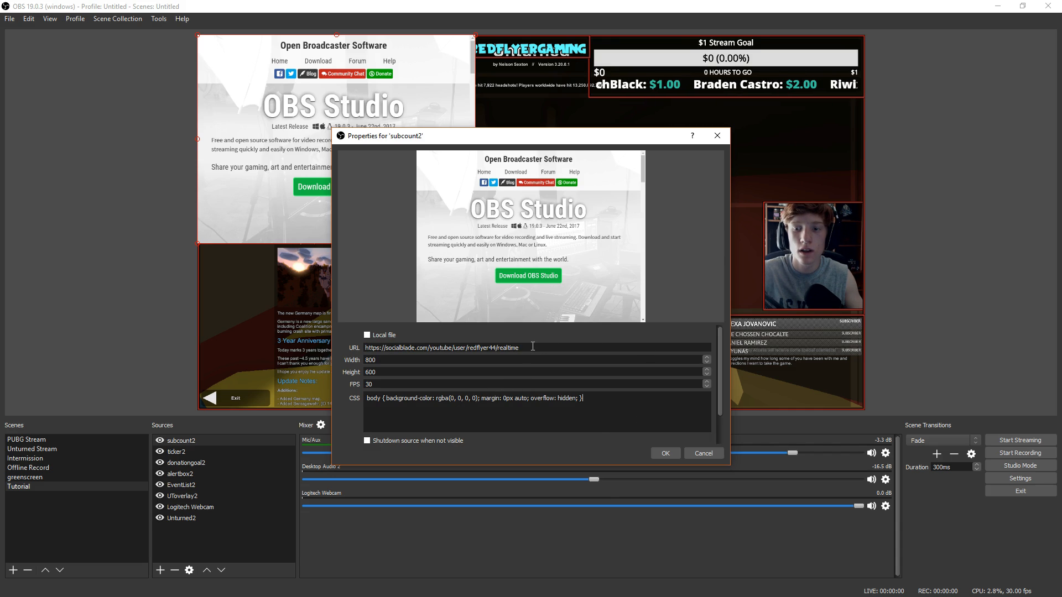
click(678, 454)
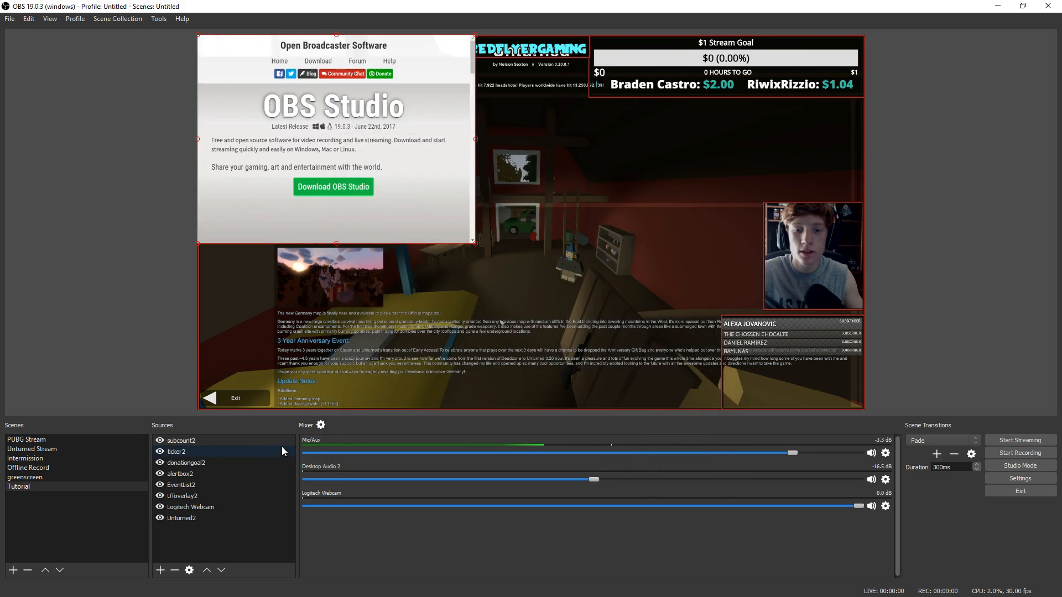
Step: Set the subcount2 browser source to a width of 1980 and a height of 1080
double_click(234, 440)
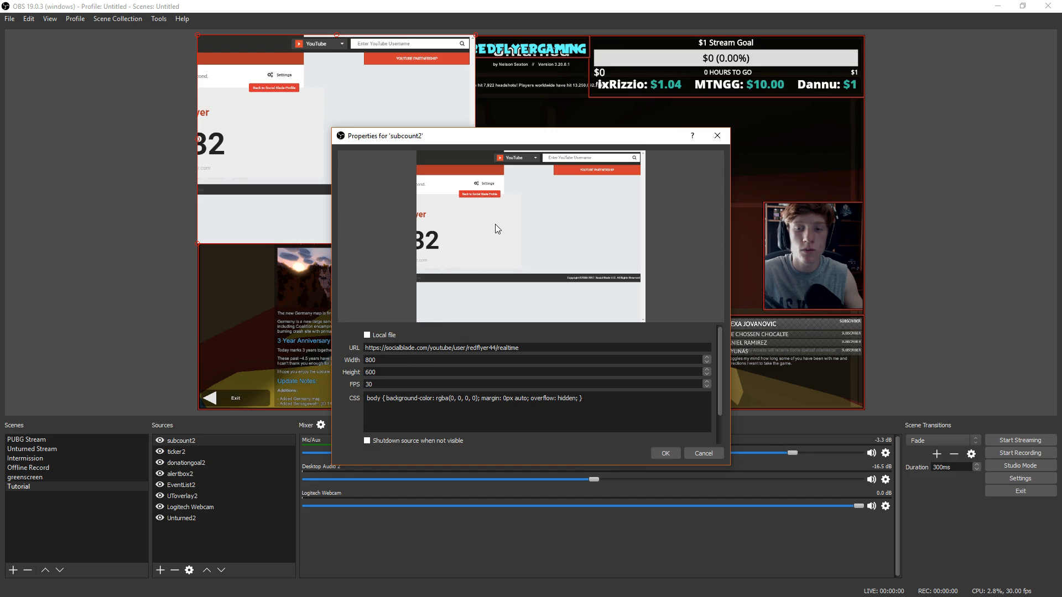
text(1980)
key(Tab)
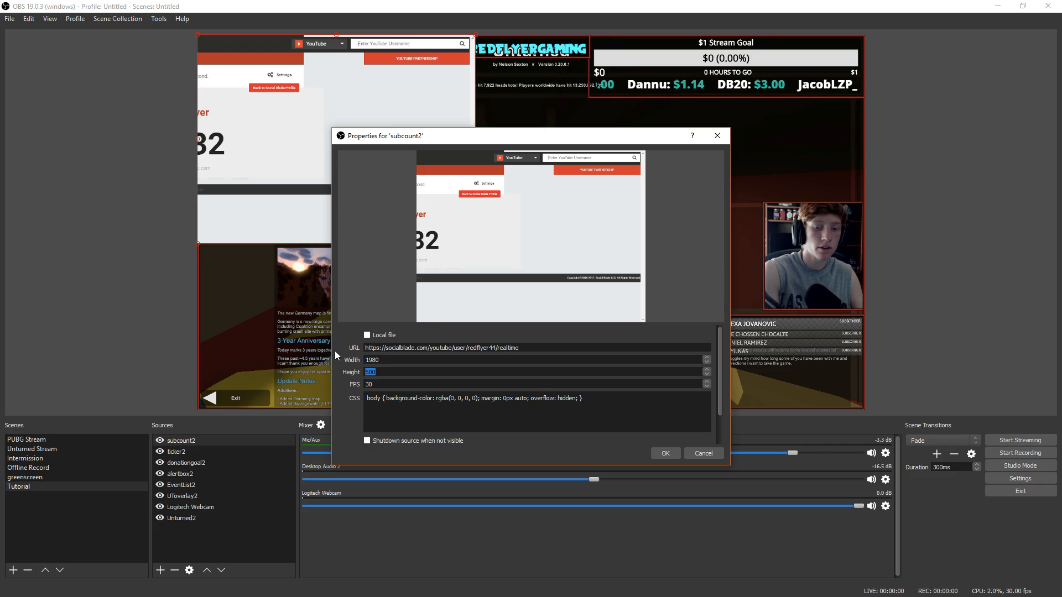
text(1090)
key(BackSpace)
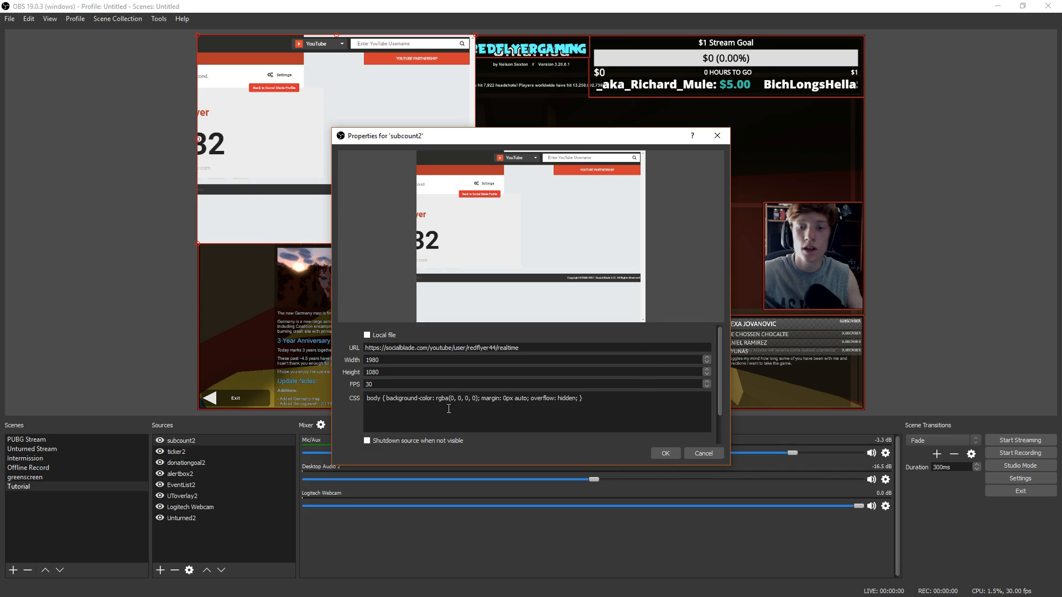
click(663, 458)
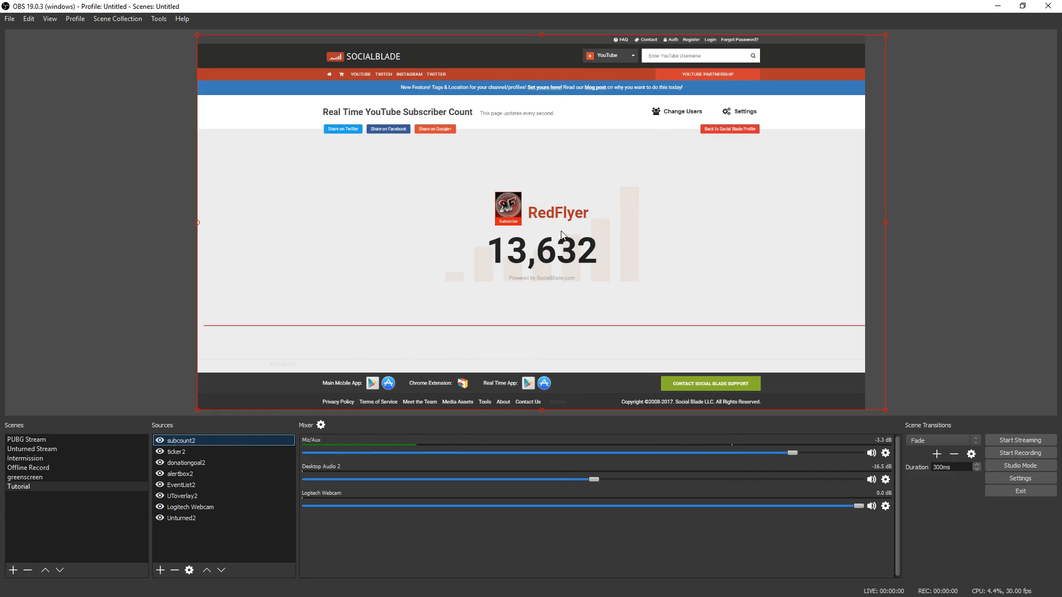
Step: Shrink the subcount2 source to less than half its size and move it to the middle of the canvas
click(570, 195)
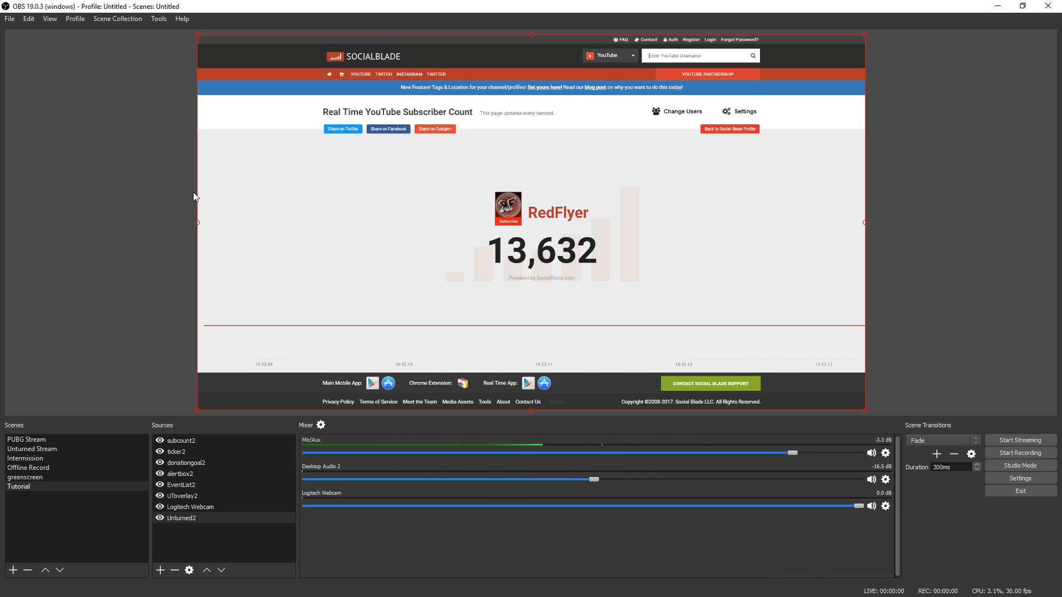
click(197, 441)
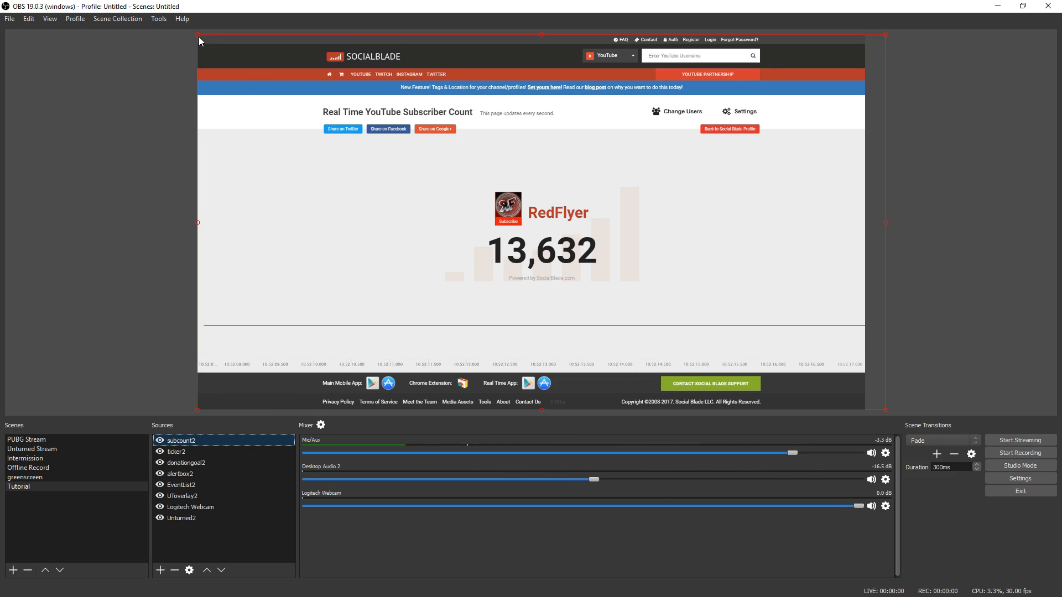
drag(198, 35, 608, 247)
drag(763, 346, 575, 277)
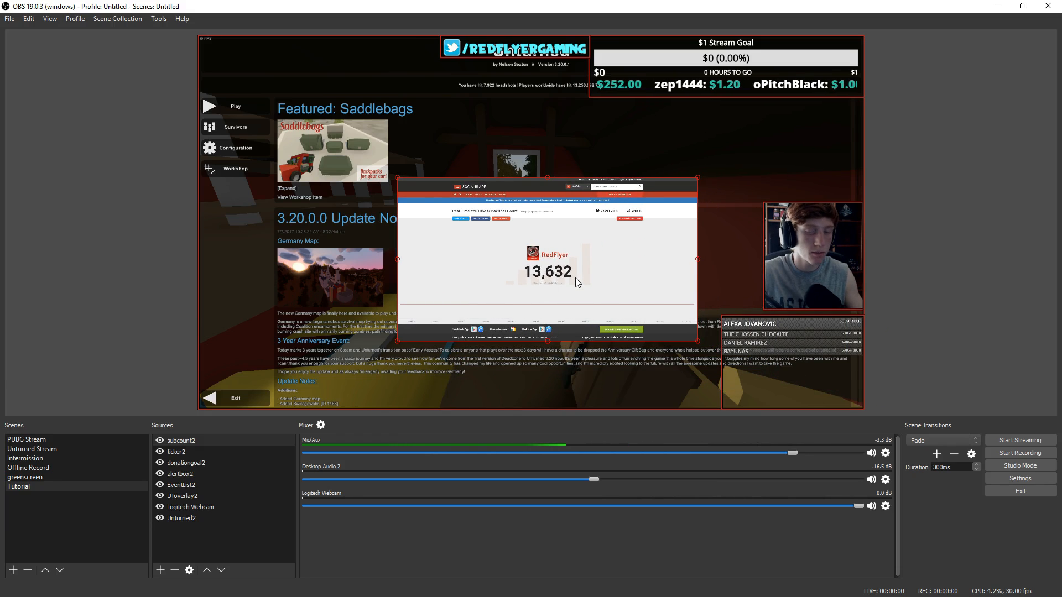
Step: Crop all four sides of the subcount2 source so only the subscriber number remains
drag(398, 259, 524, 270)
drag(697, 260, 575, 250)
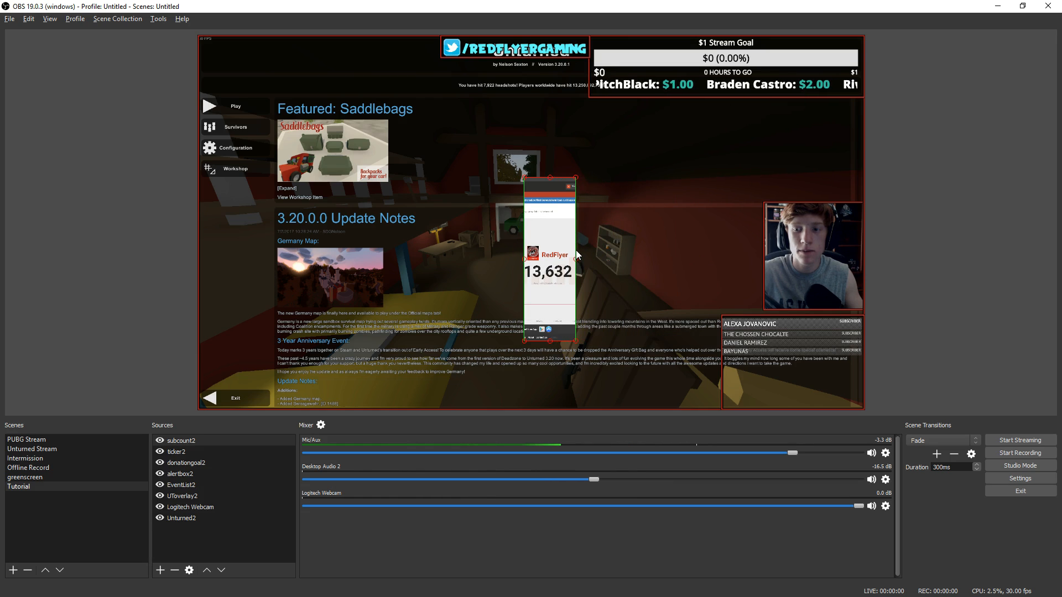
drag(552, 177, 550, 288)
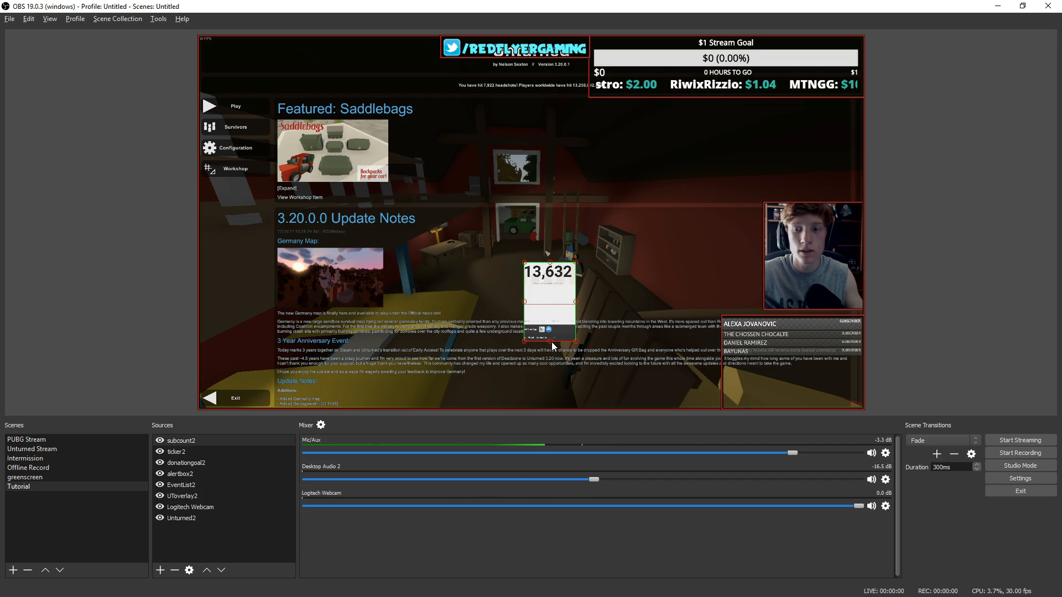
drag(552, 342, 554, 281)
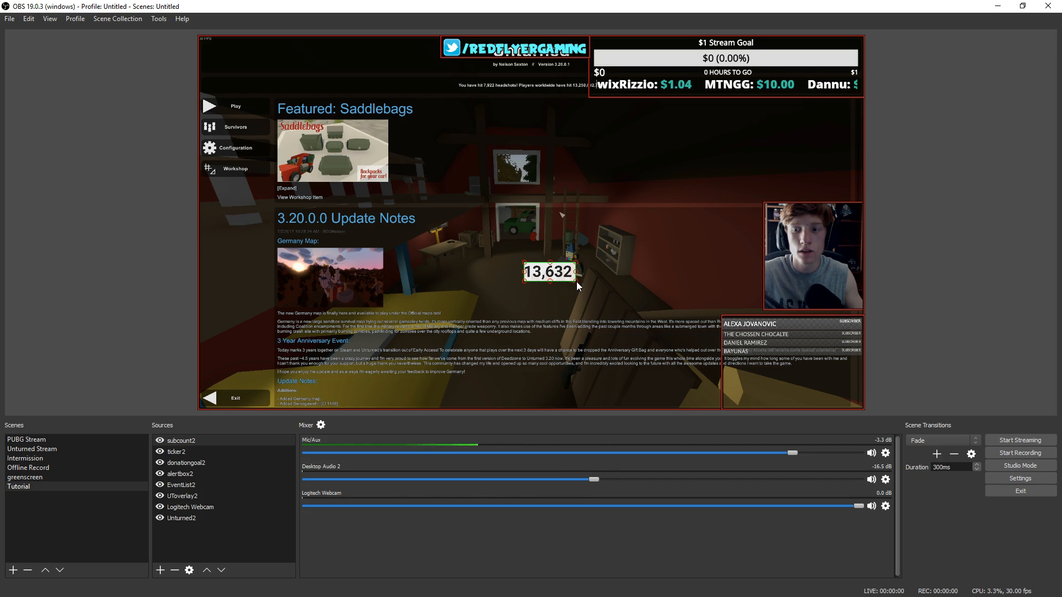
Step: Move the cropped subscriber count below the event list and enlarge it to fill the overlay's bottom-right box
drag(575, 281, 783, 372)
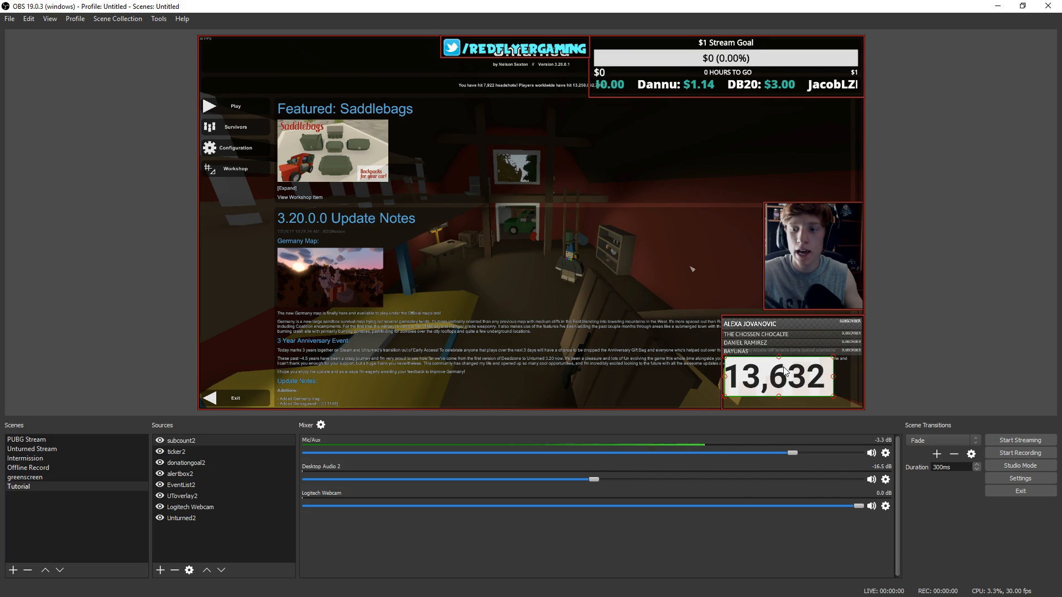
drag(833, 397, 864, 407)
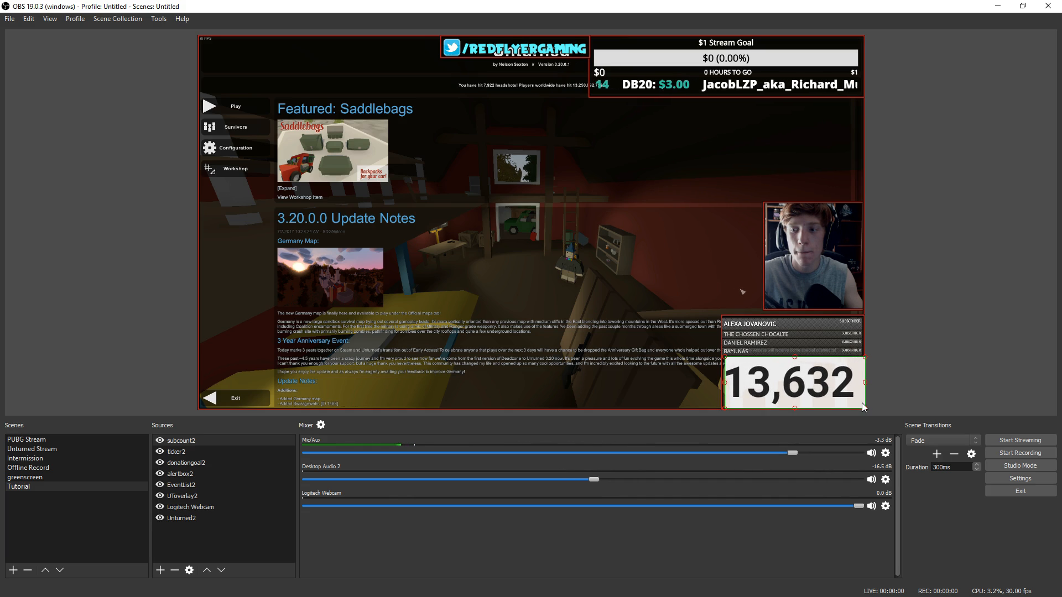
click(622, 288)
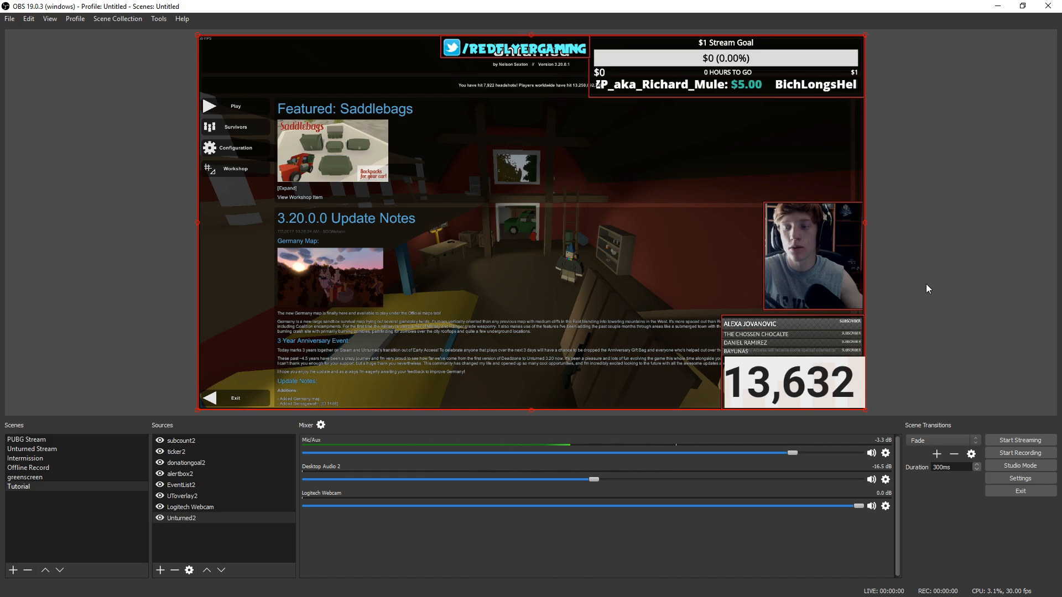